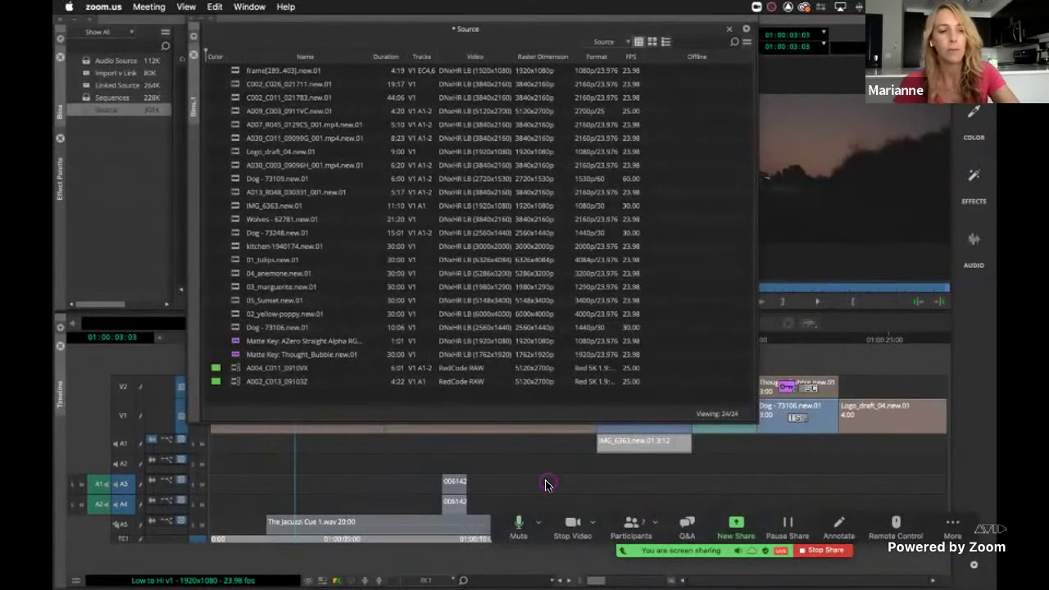
- Switch to Zoom, review its Audio settings, then close the settings window
{"action": "key", "text": "super+Tab"}
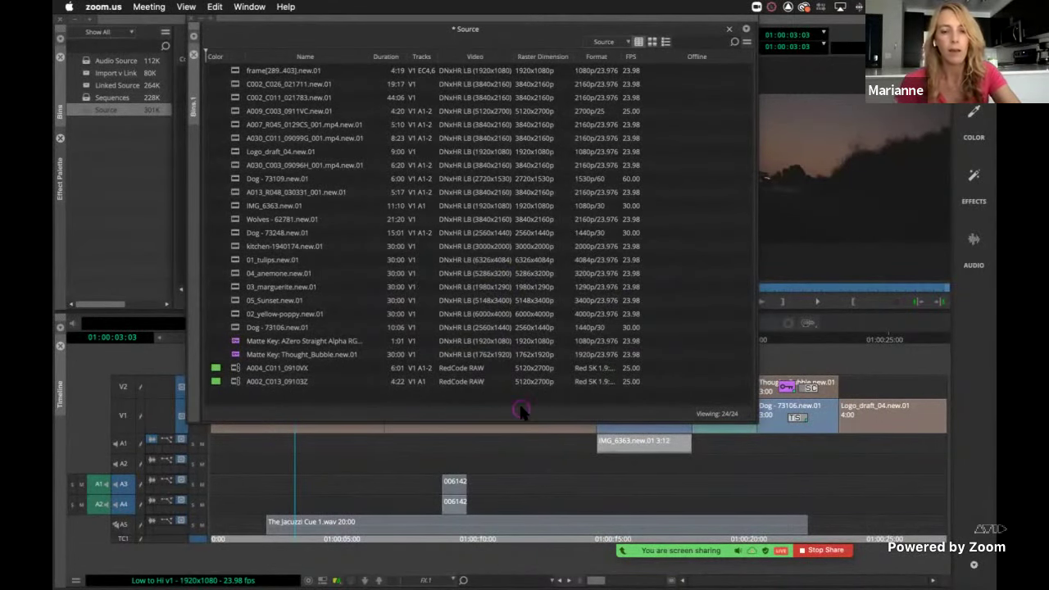
{"action": "key", "text": "super+comma"}
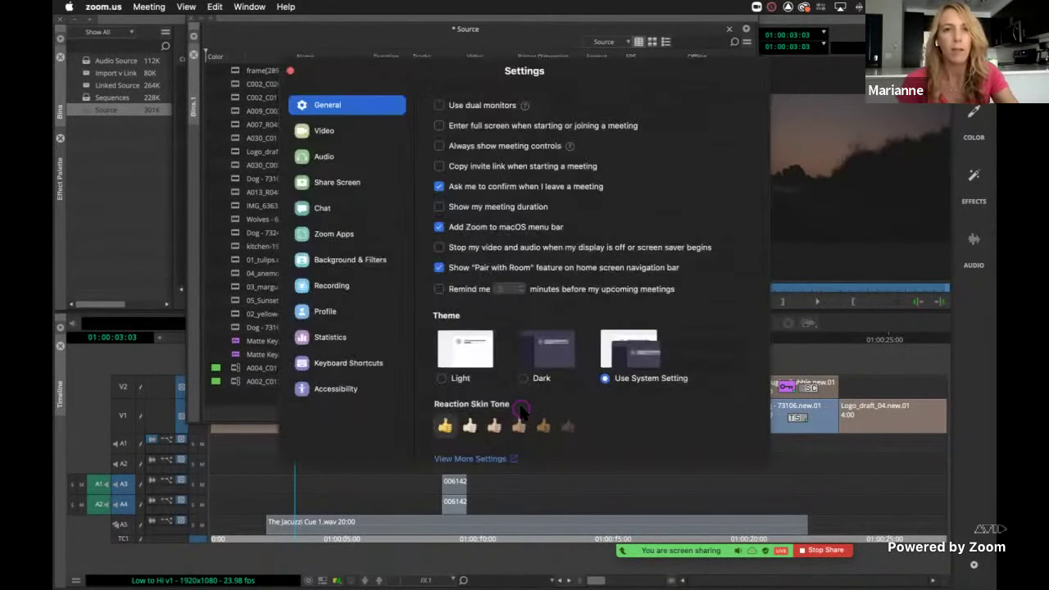
{"action": "left_click", "coordinate": [344, 156]}
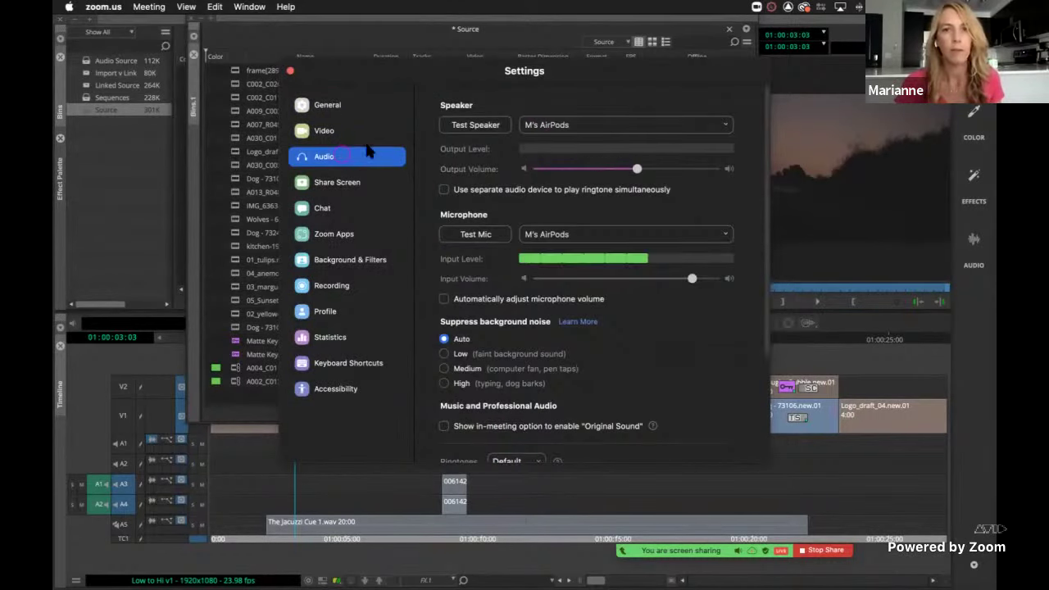
{"action": "left_click", "coordinate": [290, 70]}
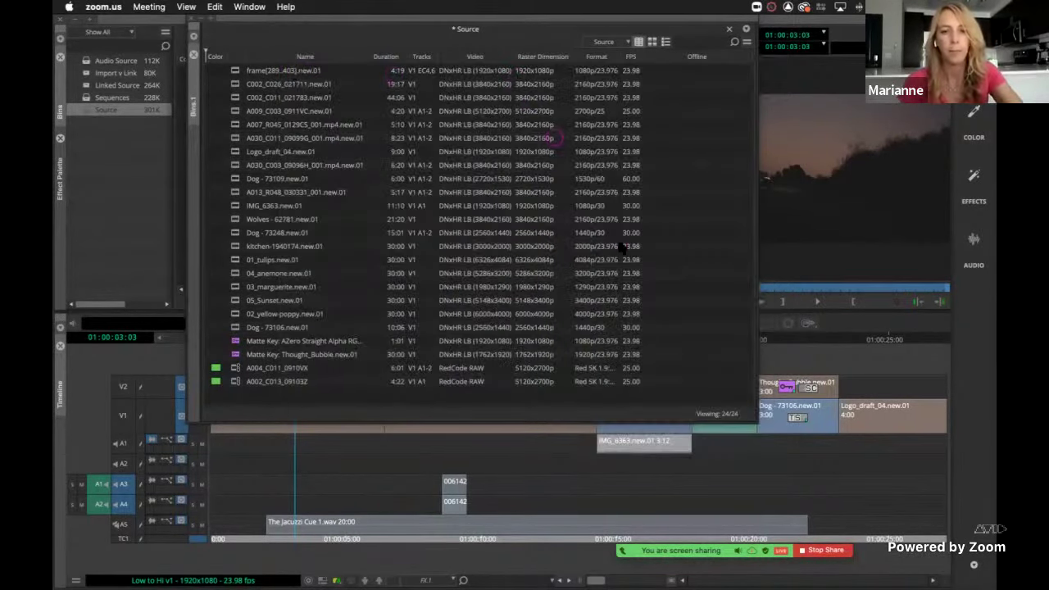
{"action": "left_click", "coordinate": [825, 447]}
- Bring Media Composer to the front and hide Zoom's floating meeting controls
{"action": "key", "text": "super+Tab"}
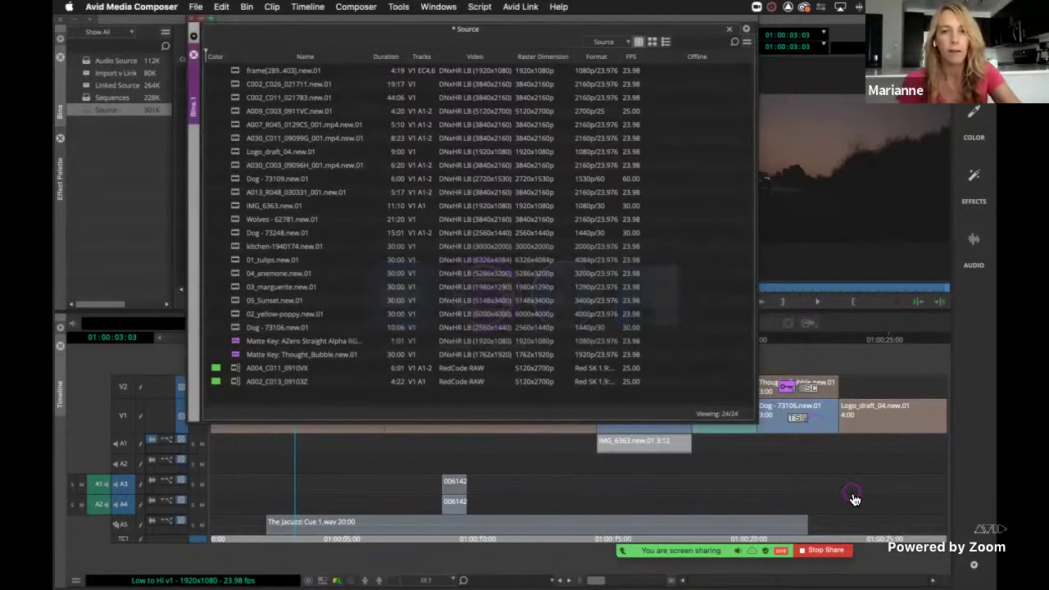
{"action": "left_click", "coordinate": [837, 531]}
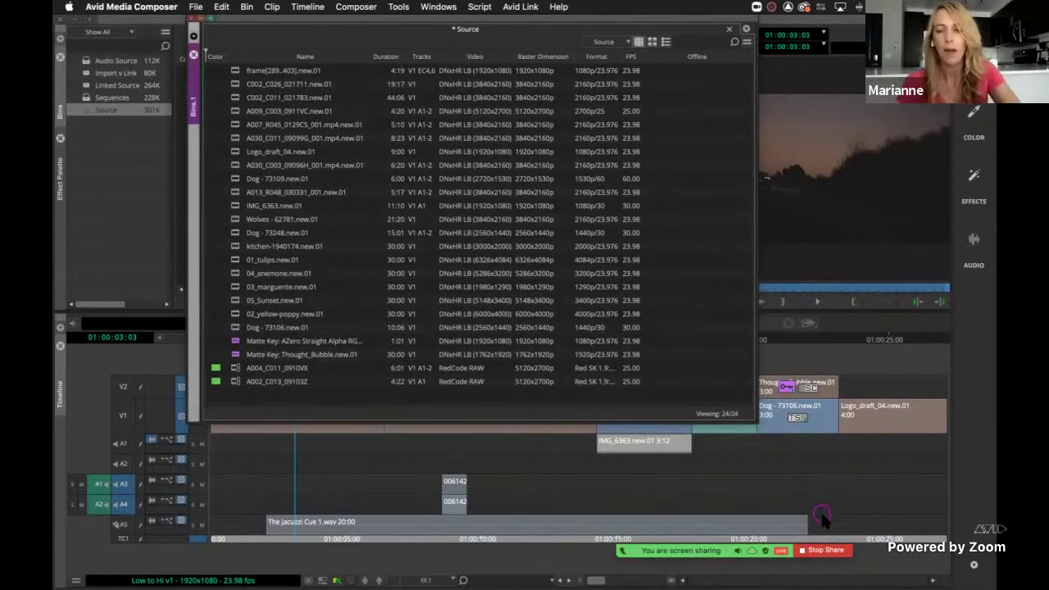
{"action": "mouse_move", "coordinate": [845, 555]}
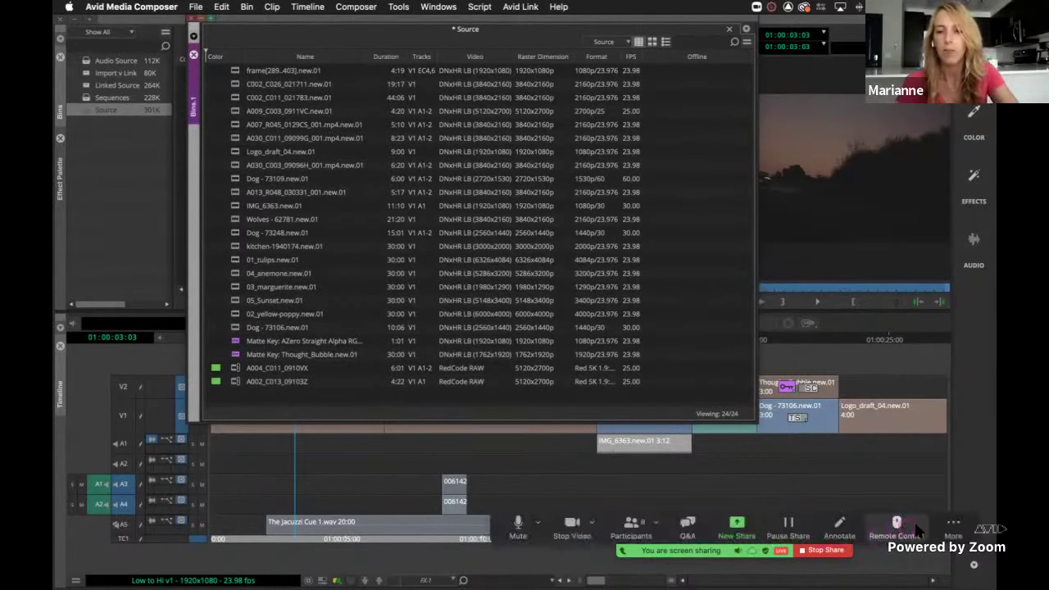
{"action": "left_click", "coordinate": [949, 528]}
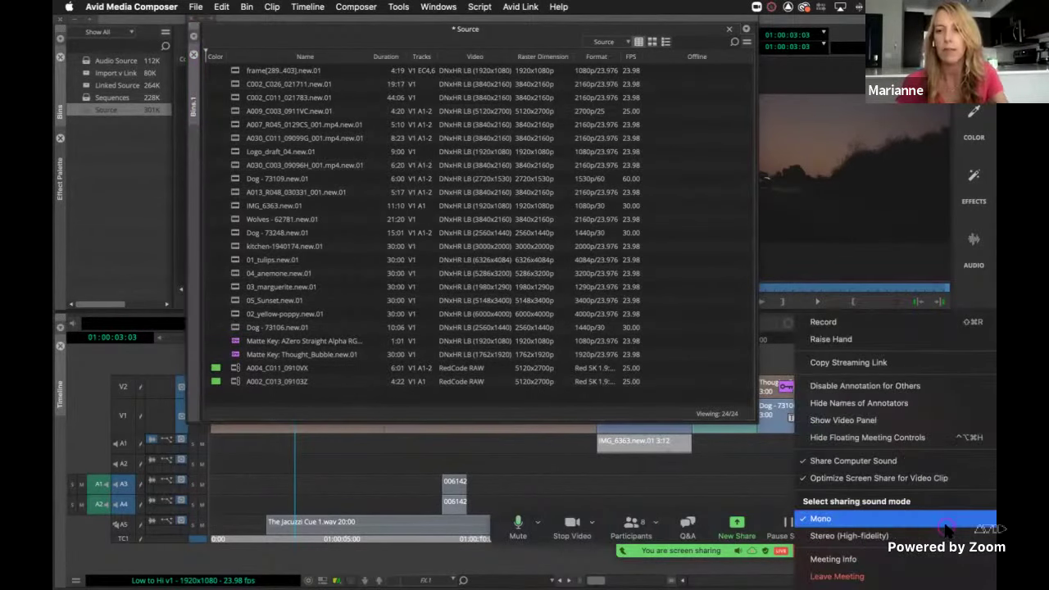
{"action": "left_click", "coordinate": [922, 437]}
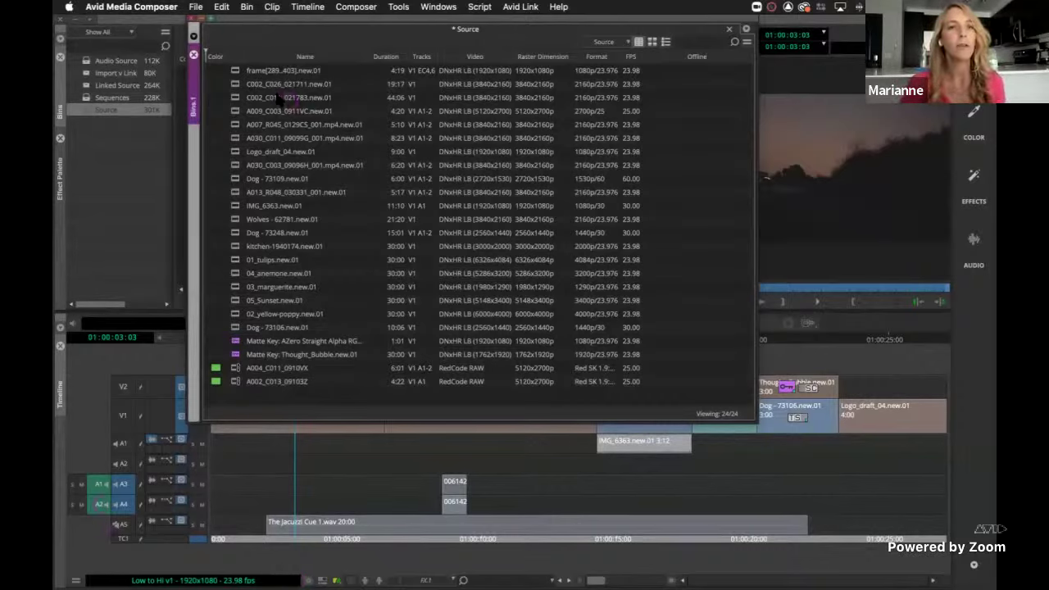
- Select the first clip row, frame[289..403].new.01, in the Source bin
{"action": "left_click", "coordinate": [235, 72]}
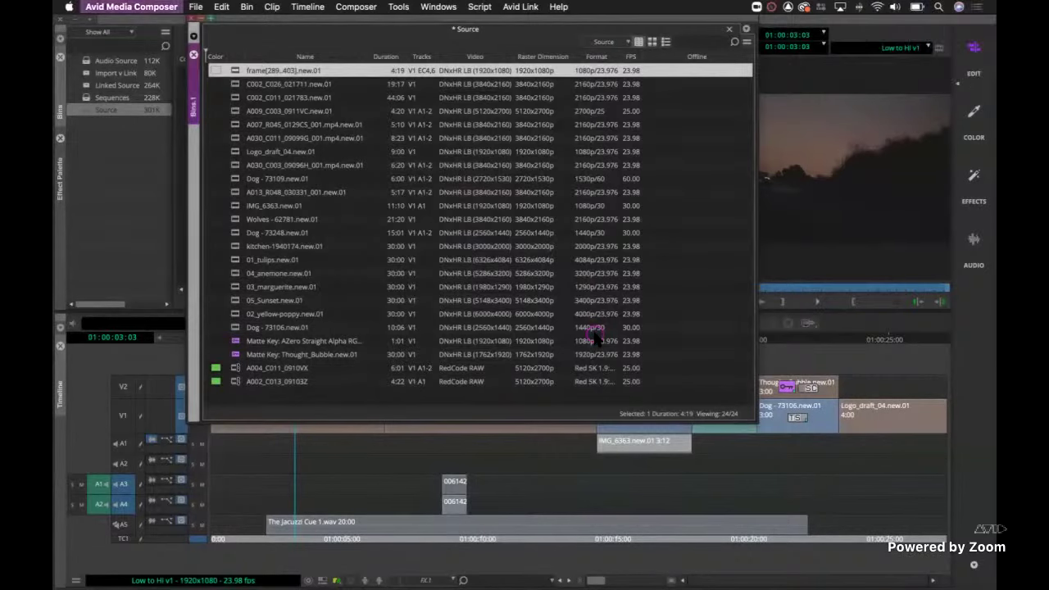
- Open the project Format settings and set the preset to Ultra HD > UHD 23.976P
{"action": "double_click", "coordinate": [594, 335]}
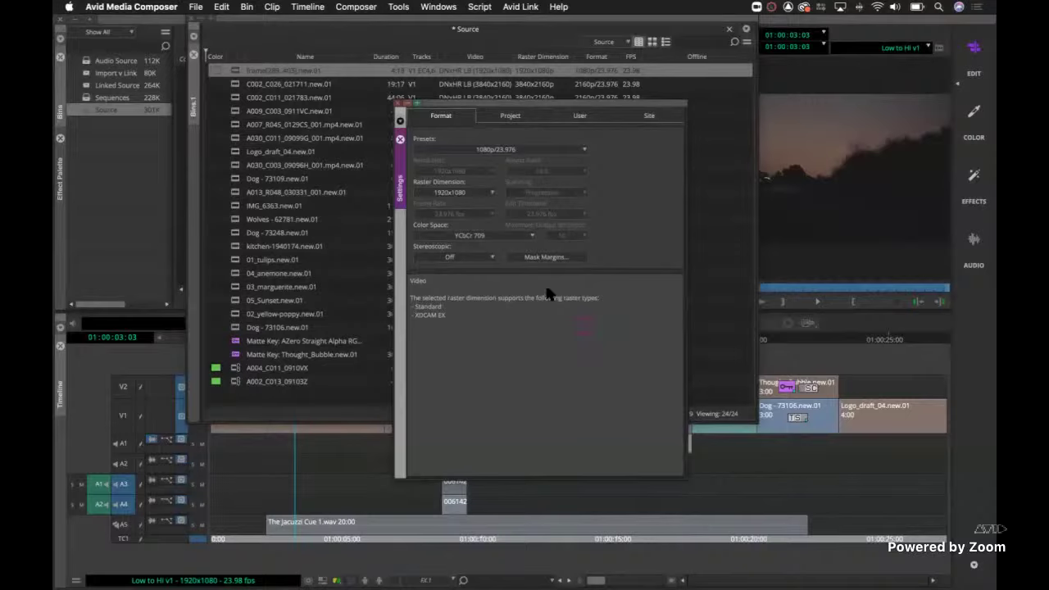
{"action": "left_click", "coordinate": [443, 119]}
{"action": "left_click", "coordinate": [497, 152]}
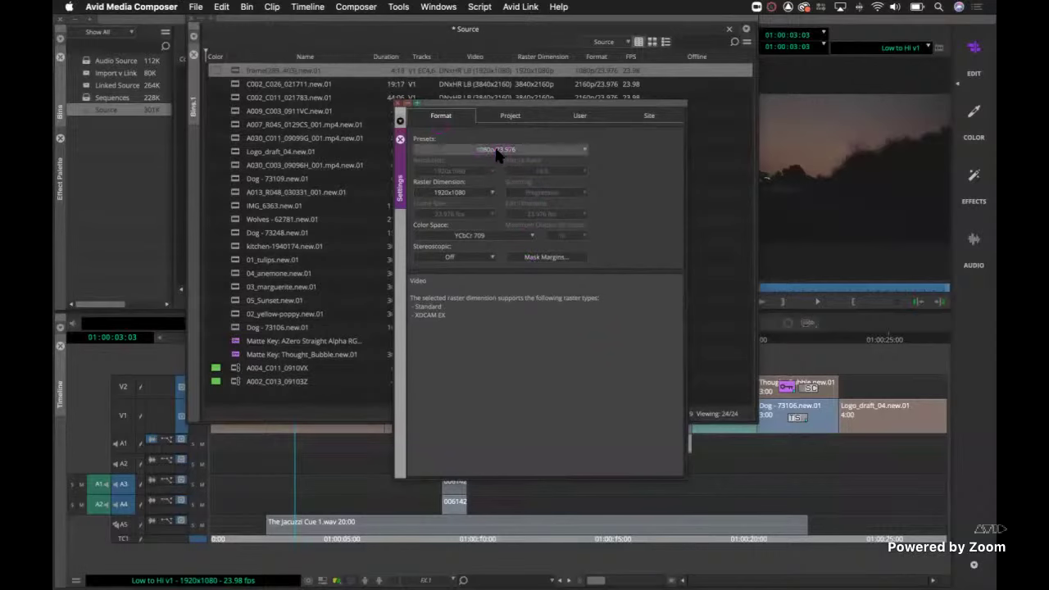
{"action": "left_click", "coordinate": [584, 150]}
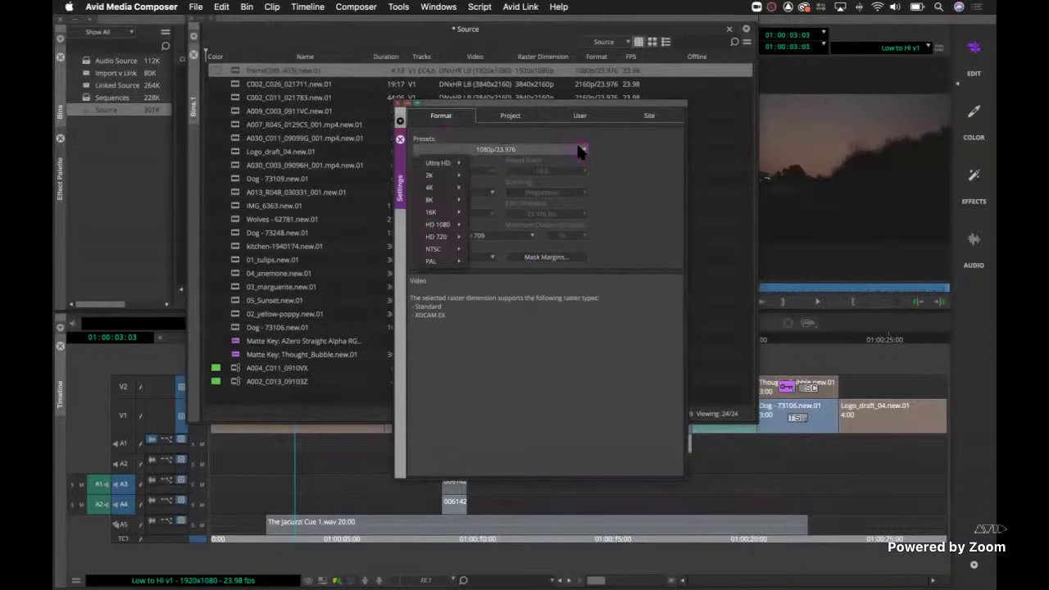
{"action": "left_click", "coordinate": [500, 155]}
{"action": "left_click", "coordinate": [456, 163]}
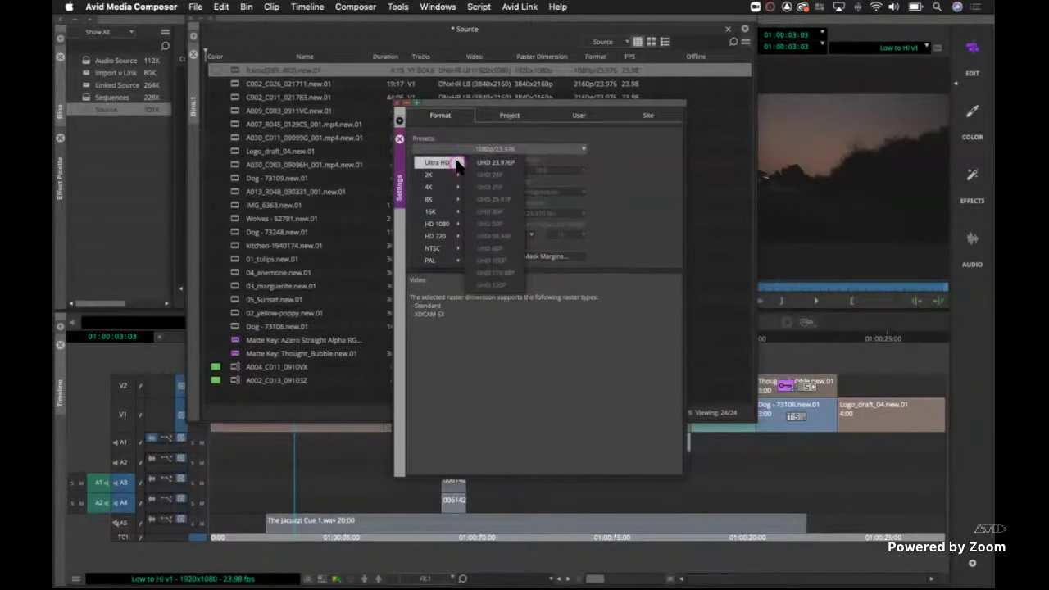
{"action": "left_click", "coordinate": [509, 163]}
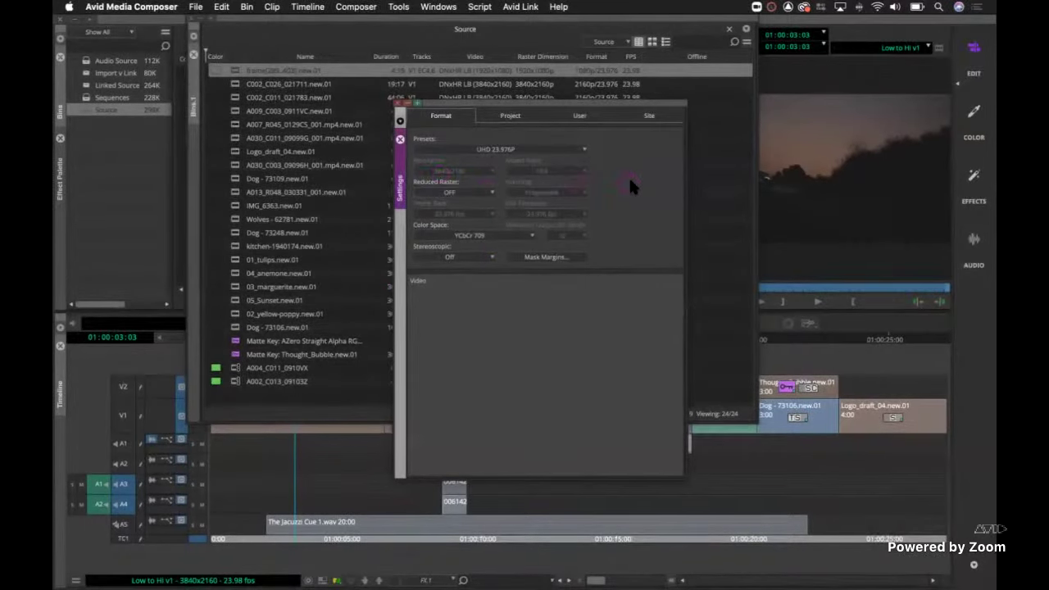
- Switch the format preset back to HD 1080 > 1080p/23.976
{"action": "left_click", "coordinate": [555, 151]}
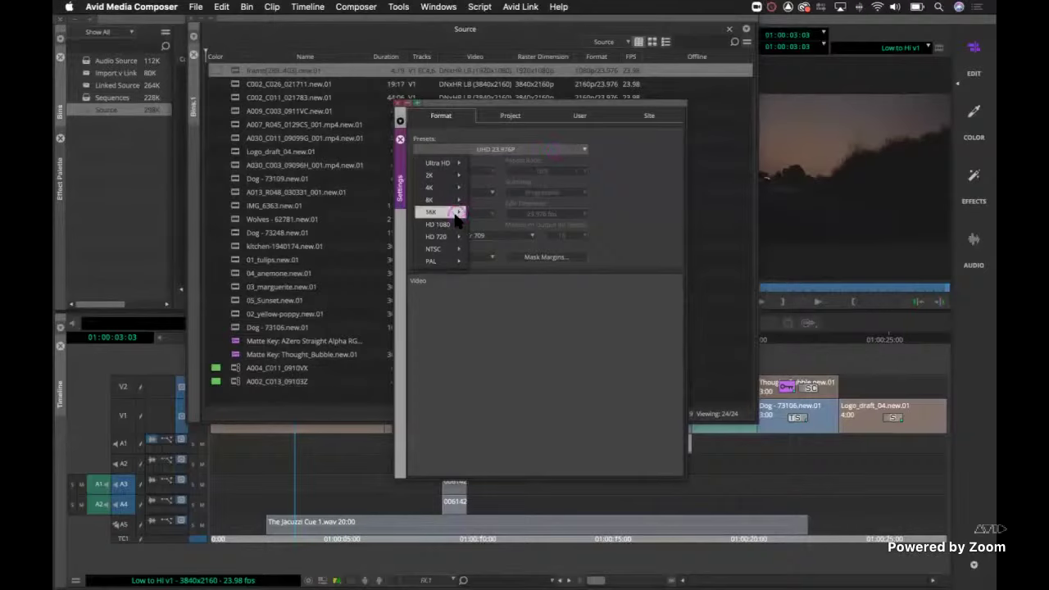
{"action": "mouse_move", "coordinate": [455, 222]}
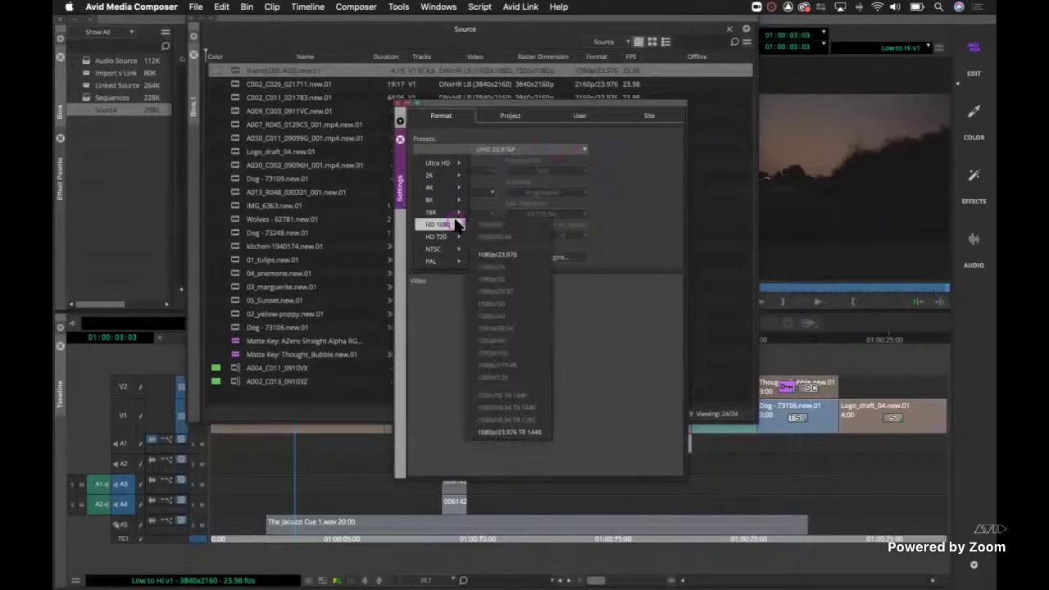
{"action": "left_click", "coordinate": [522, 256]}
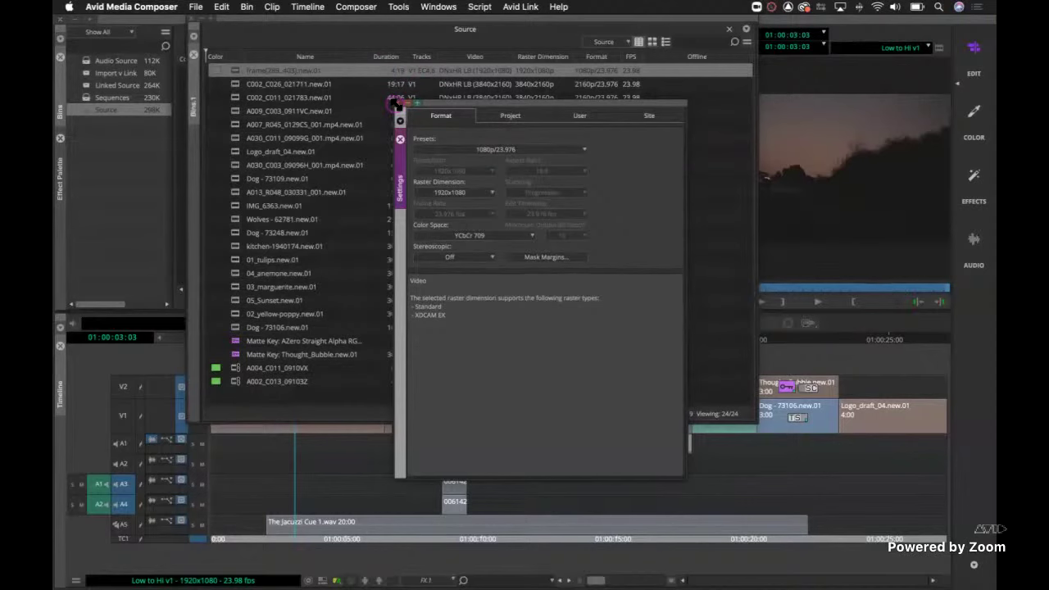
- Close the Format settings and select the Import v Link bin in the Bins list
{"action": "left_click", "coordinate": [398, 104]}
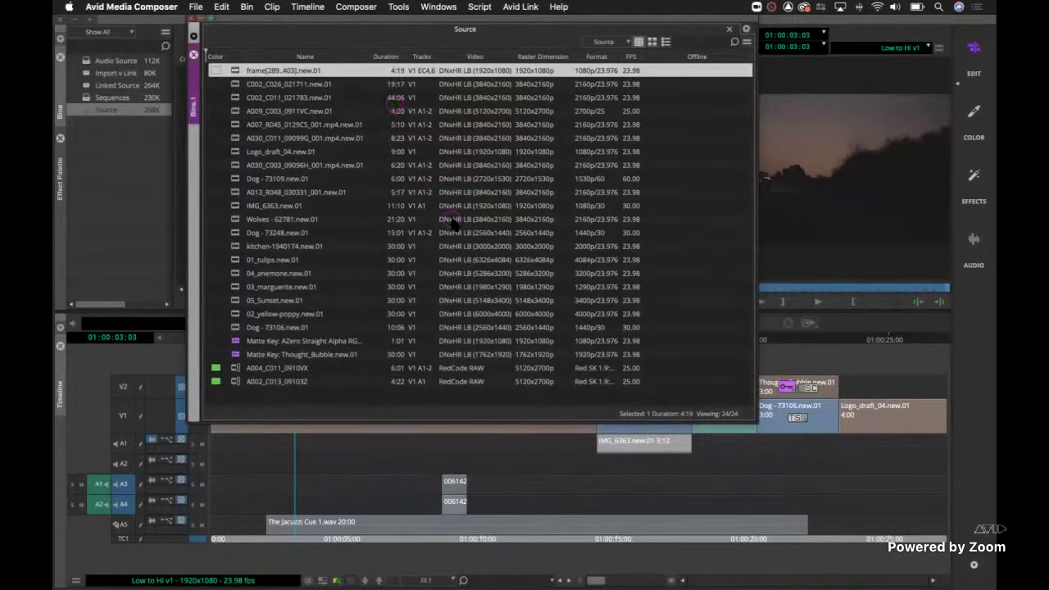
{"action": "left_click", "coordinate": [131, 195]}
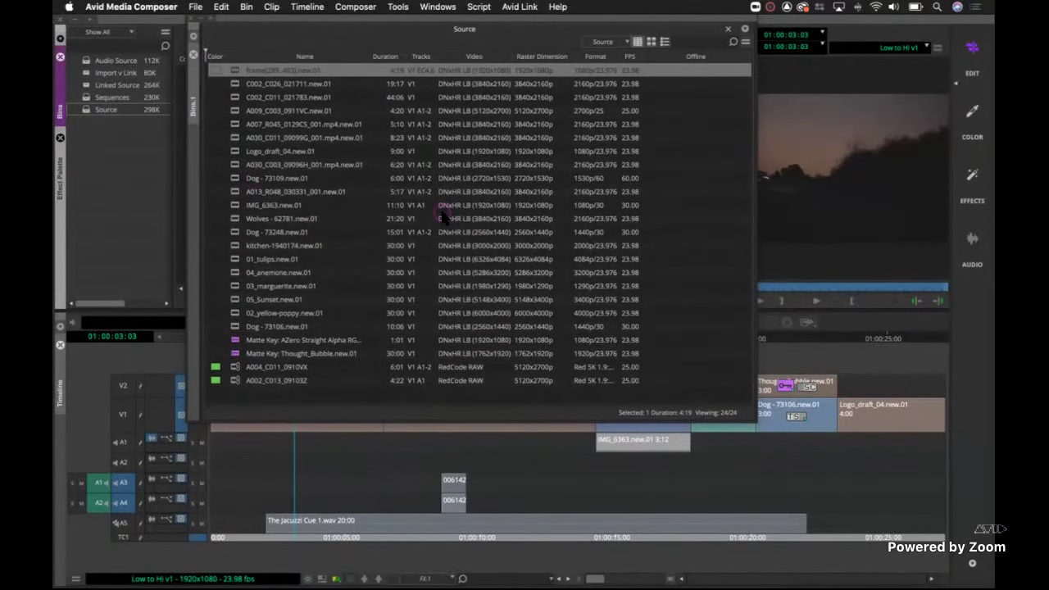
{"action": "left_click", "coordinate": [89, 73]}
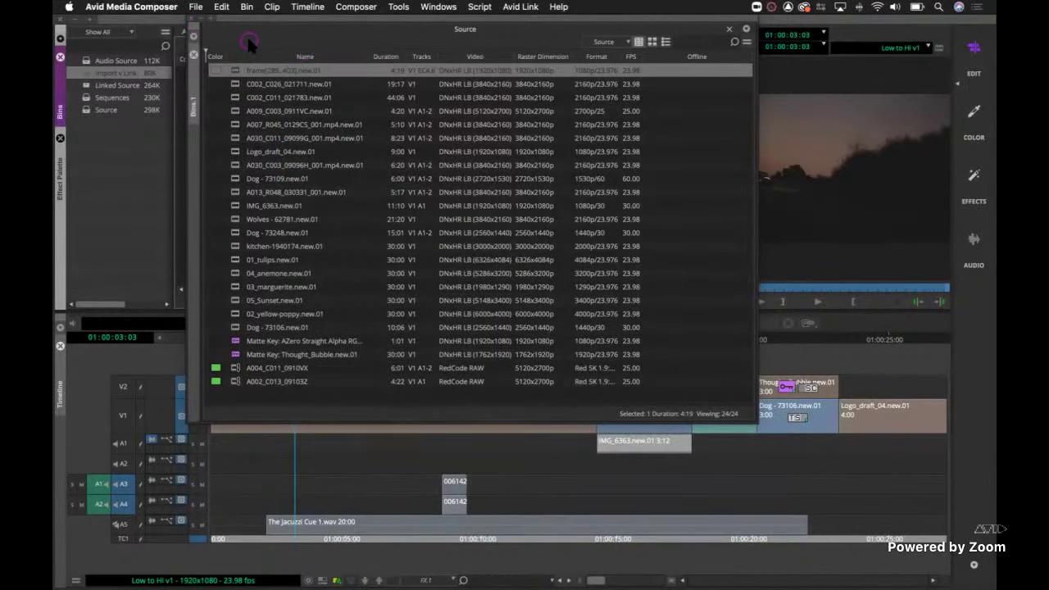
{"action": "left_click", "coordinate": [192, 29]}
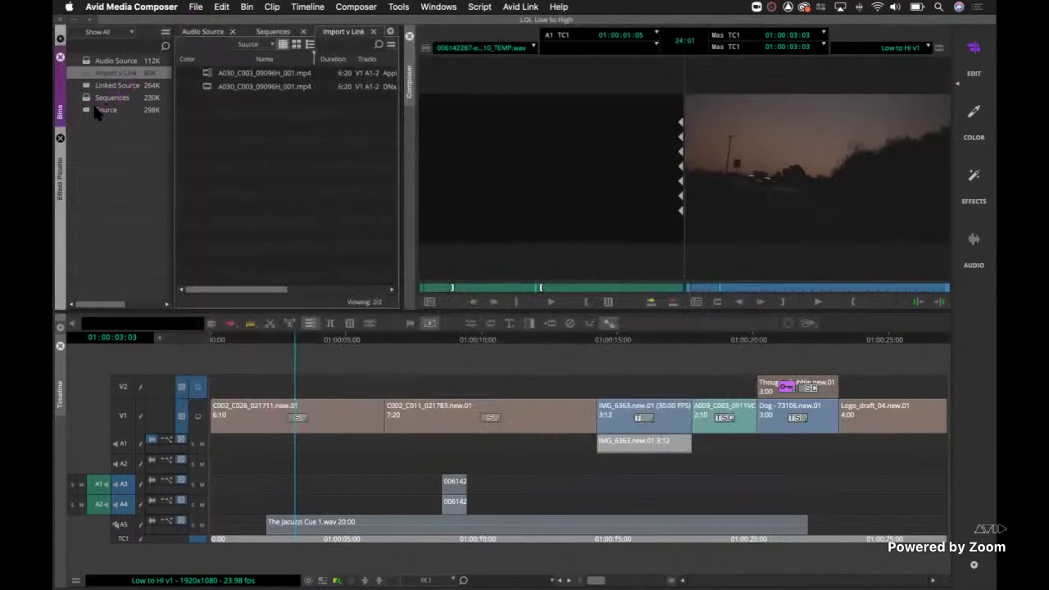
{"action": "double_click", "coordinate": [87, 74]}
{"action": "left_click_drag", "start_coordinate": [231, 106], "coordinate": [215, 75]}
{"action": "left_click", "coordinate": [207, 87]}
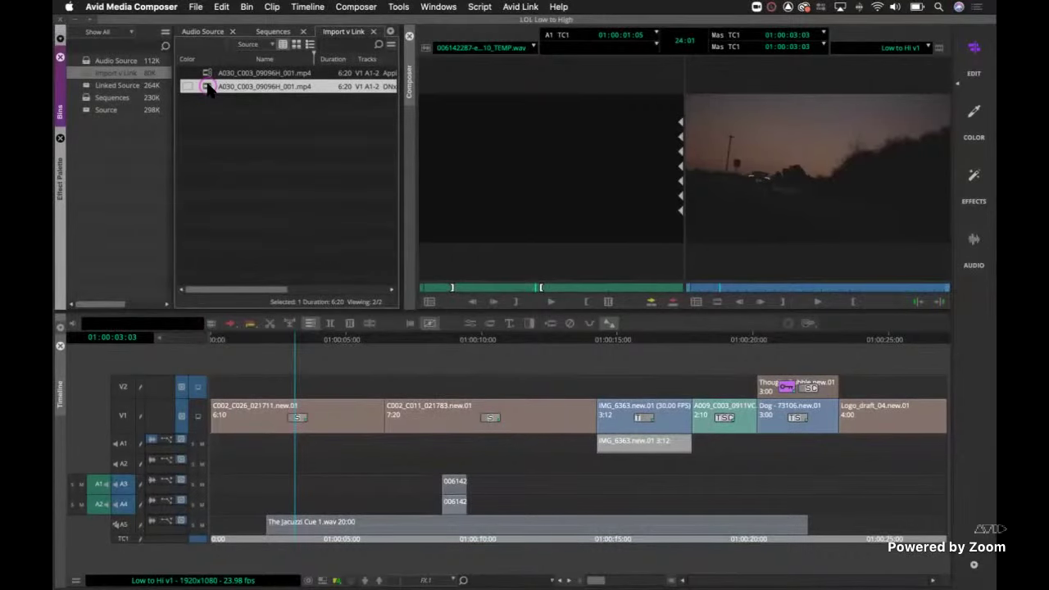
{"action": "right_click", "coordinate": [209, 89]}
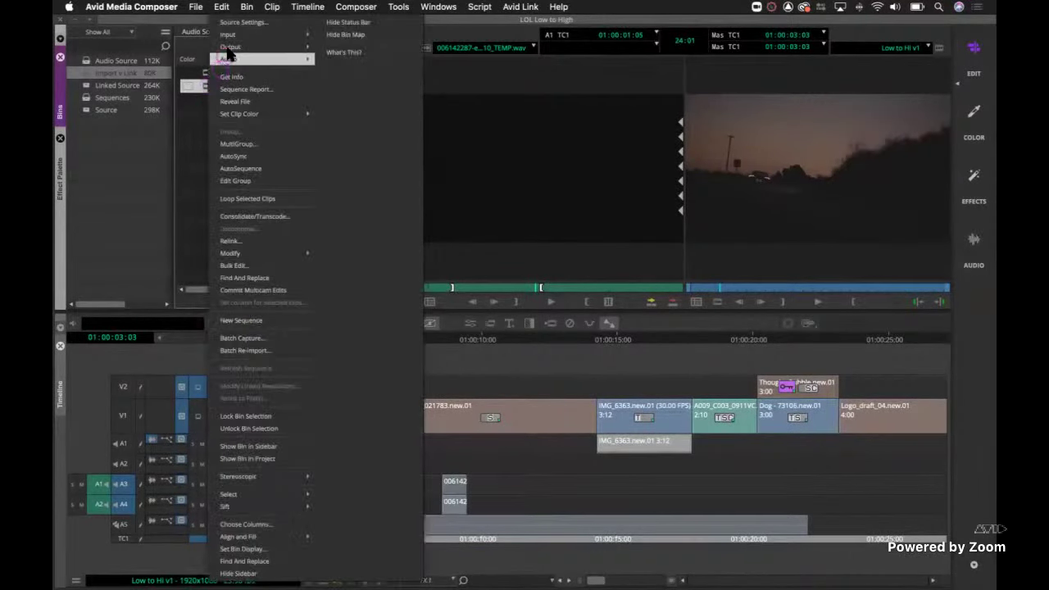
{"action": "left_click", "coordinate": [233, 24]}
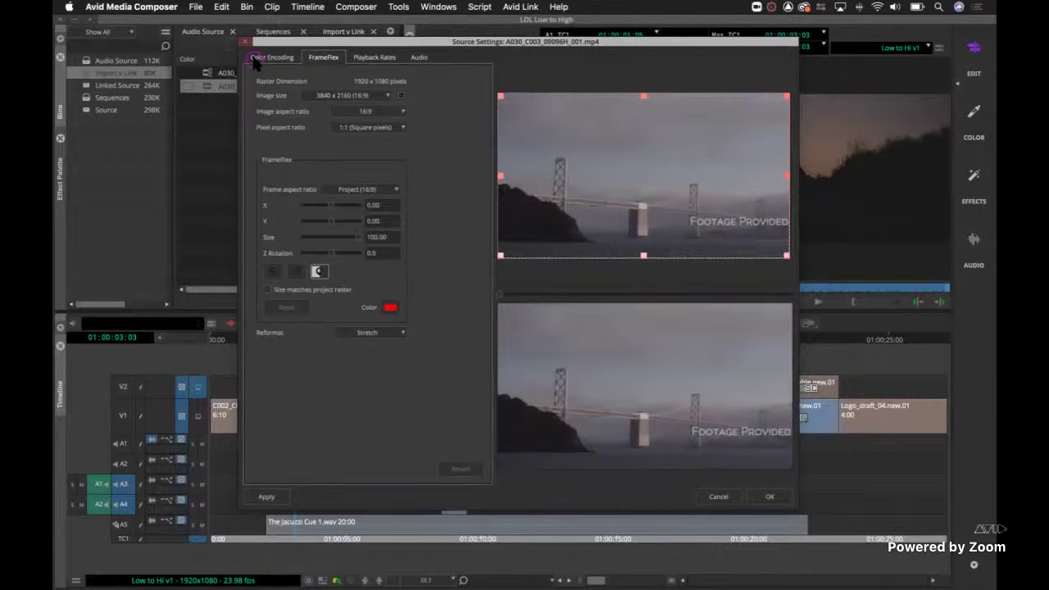
{"action": "left_click", "coordinate": [244, 41]}
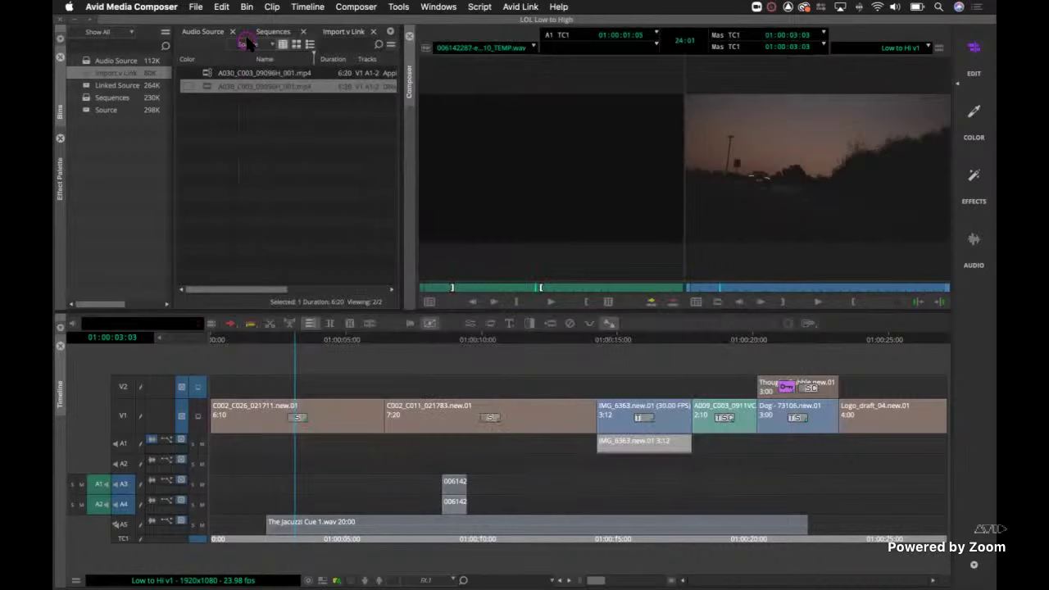
- Set the first A030 clip's FrameFlex box to size 50 at X -17.22, Y -9.62
{"action": "right_click", "coordinate": [210, 76]}
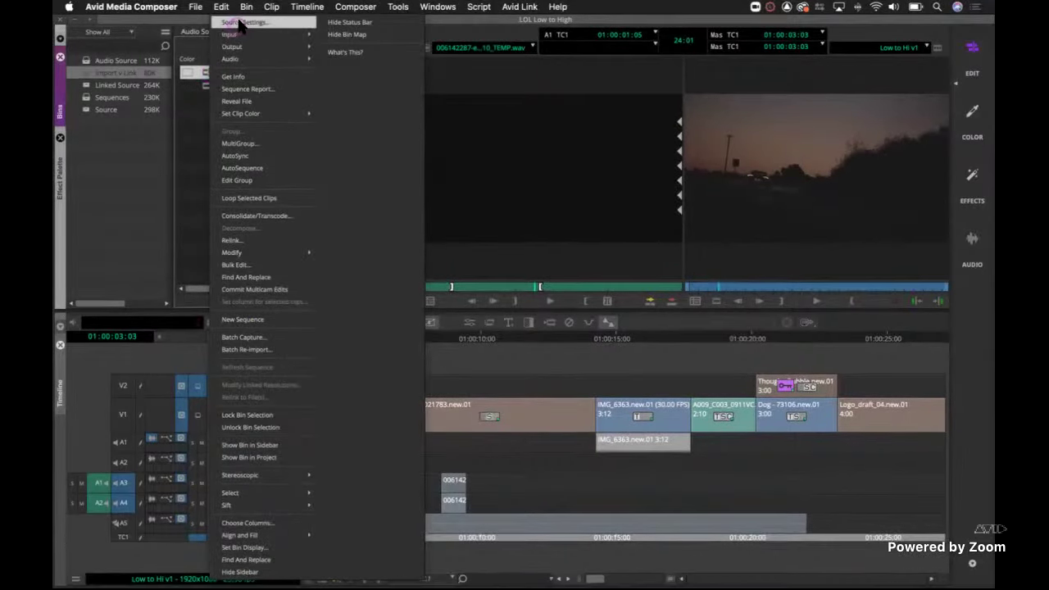
{"action": "left_click", "coordinate": [240, 23]}
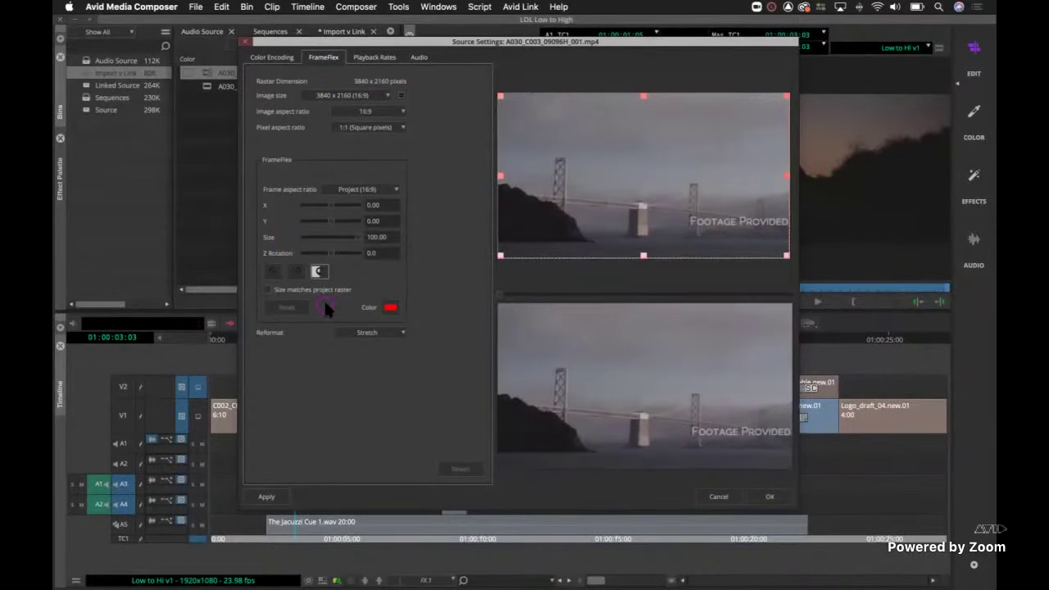
{"action": "left_click", "coordinate": [268, 289]}
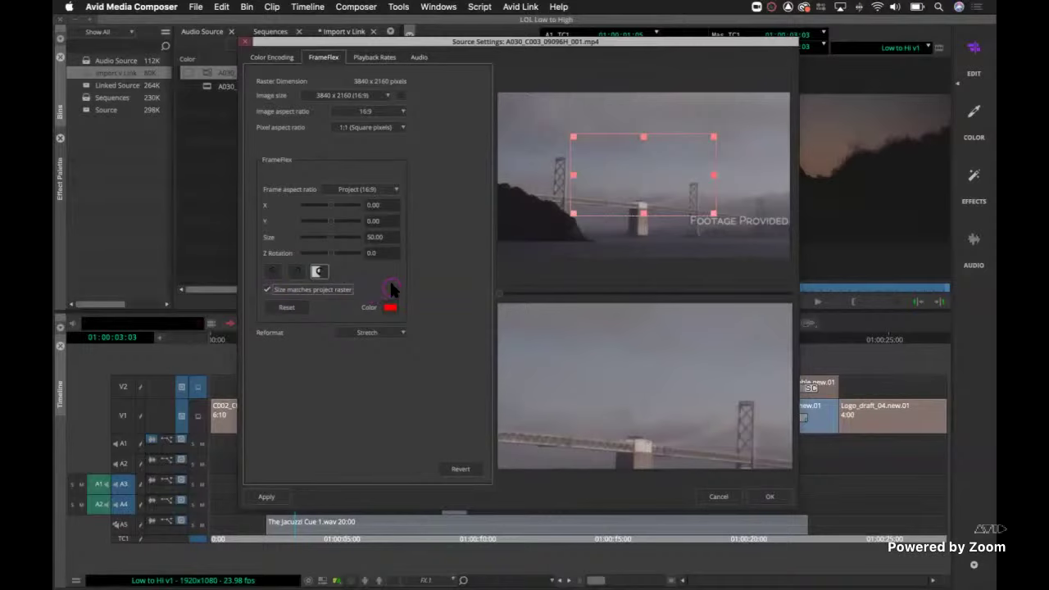
{"action": "left_click_drag", "start_coordinate": [655, 180], "coordinate": [607, 191]}
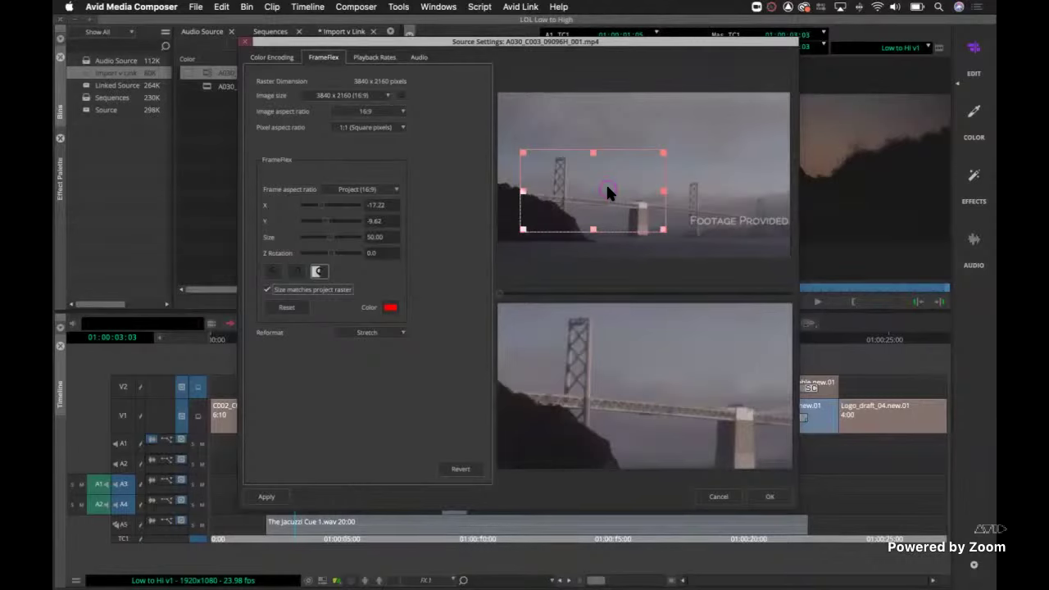
{"action": "left_click", "coordinate": [245, 42]}
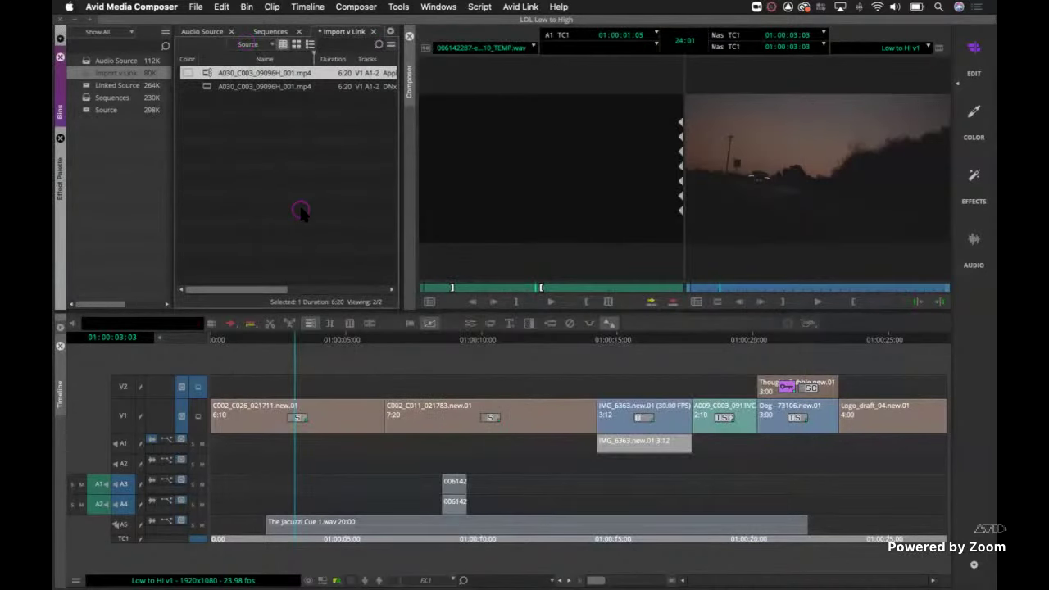
- Reopen Source as a large floating bin and select RedCode clips A004_C011_0910VX and A002_C013_09103Z
{"action": "double_click", "coordinate": [89, 115]}
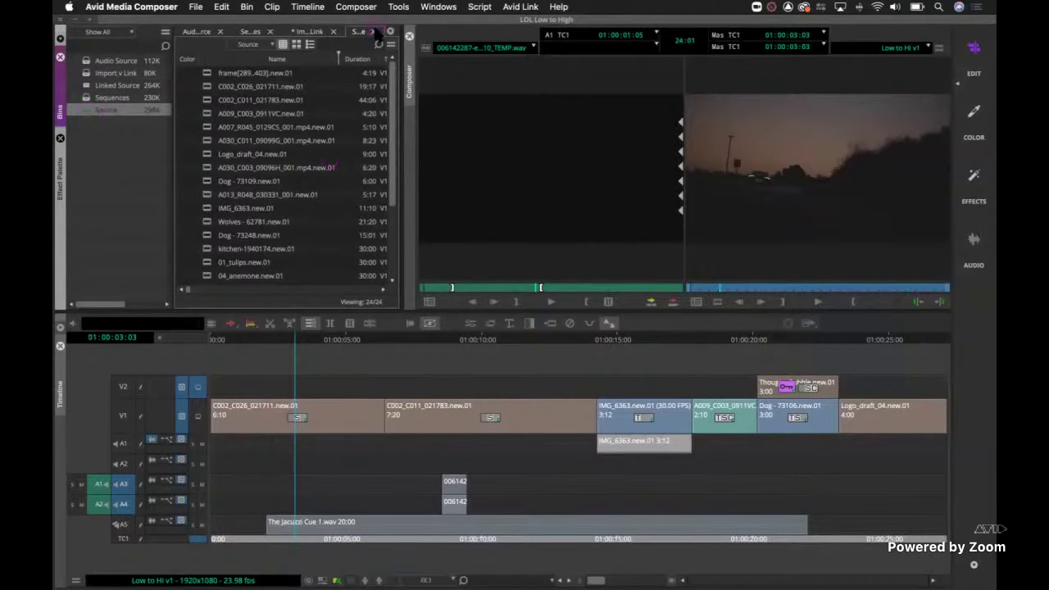
{"action": "left_click", "coordinate": [370, 31]}
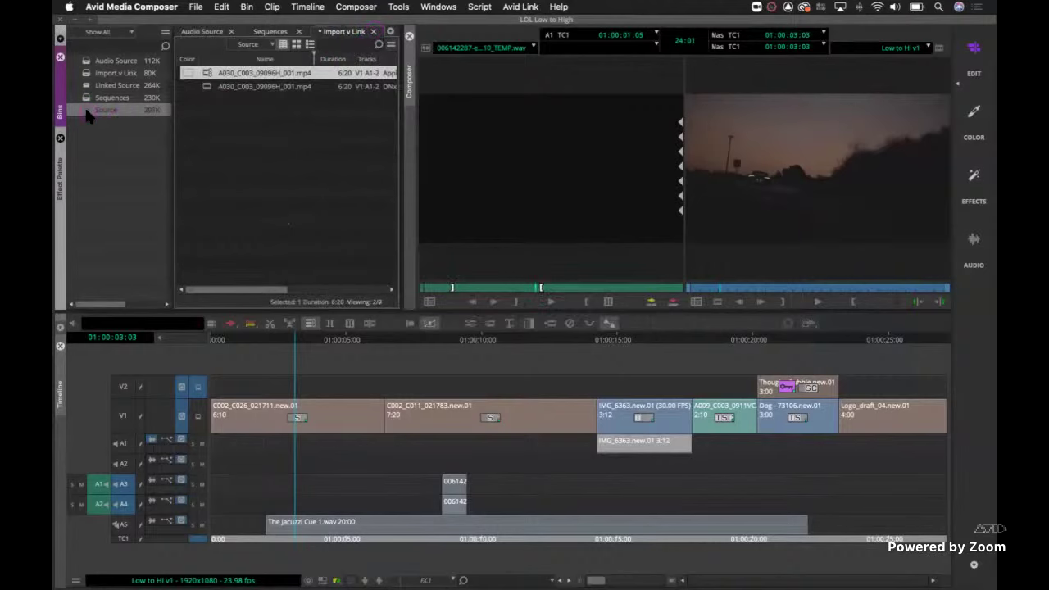
{"action": "double_click", "coordinate": [88, 115]}
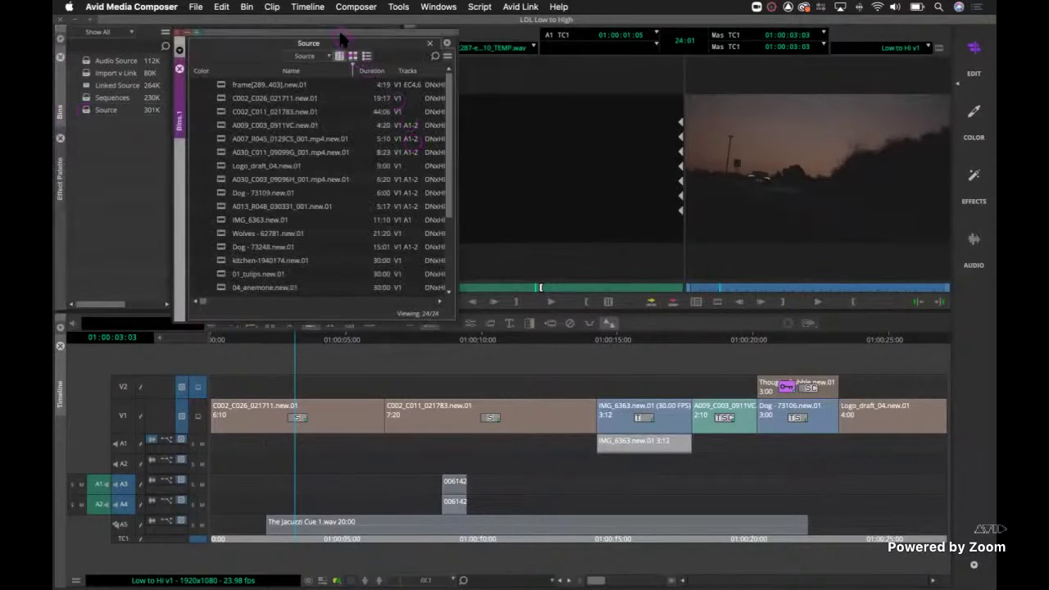
{"action": "left_click_drag", "start_coordinate": [341, 37], "coordinate": [440, 115]}
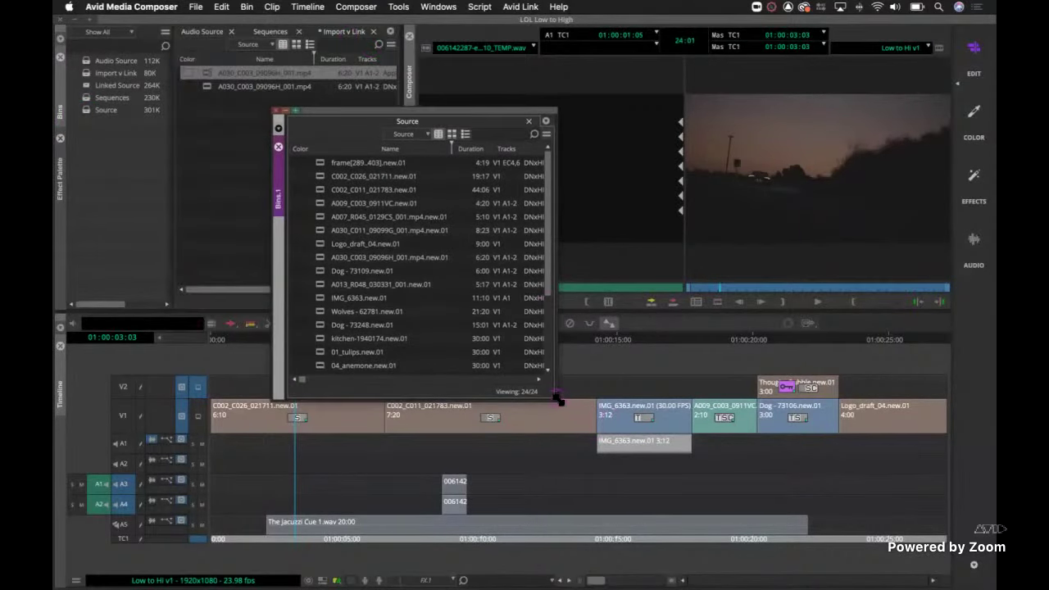
{"action": "left_click_drag", "start_coordinate": [557, 399], "coordinate": [951, 543]}
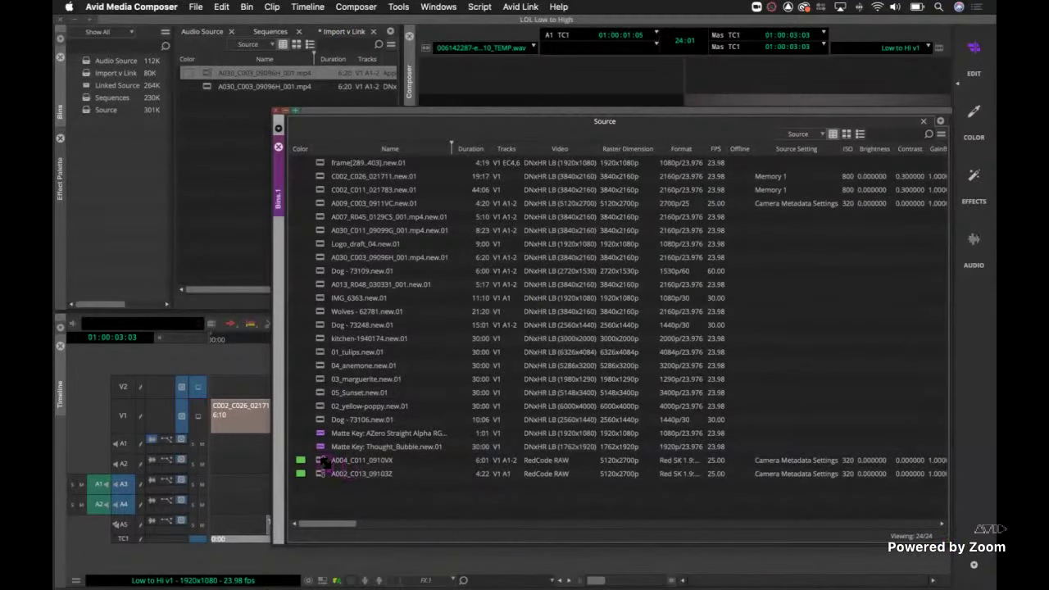
{"action": "left_click", "coordinate": [325, 463]}
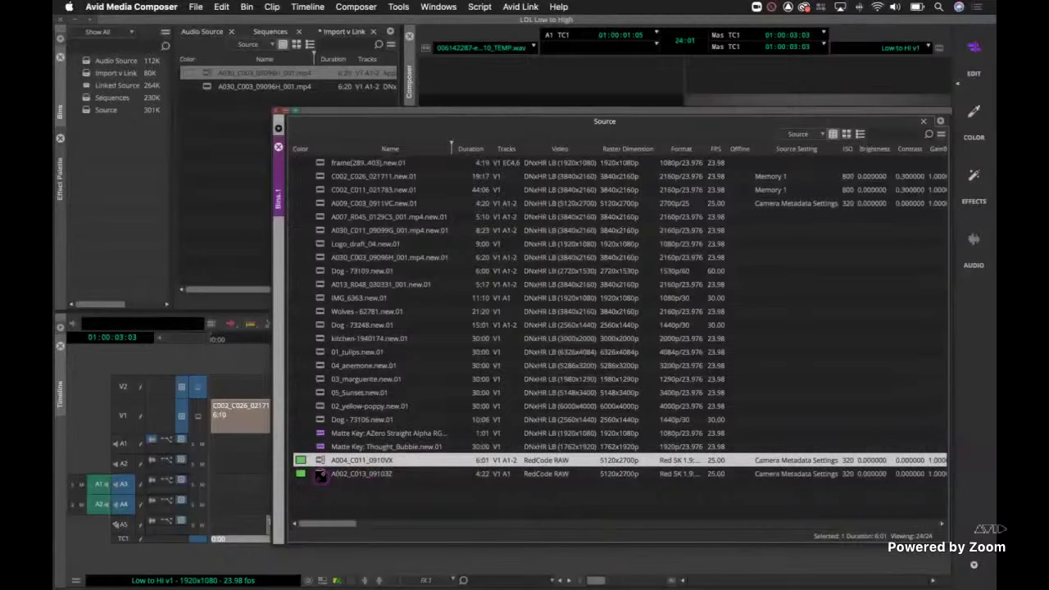
{"action": "left_click", "coordinate": [320, 474], "text": "shift"}
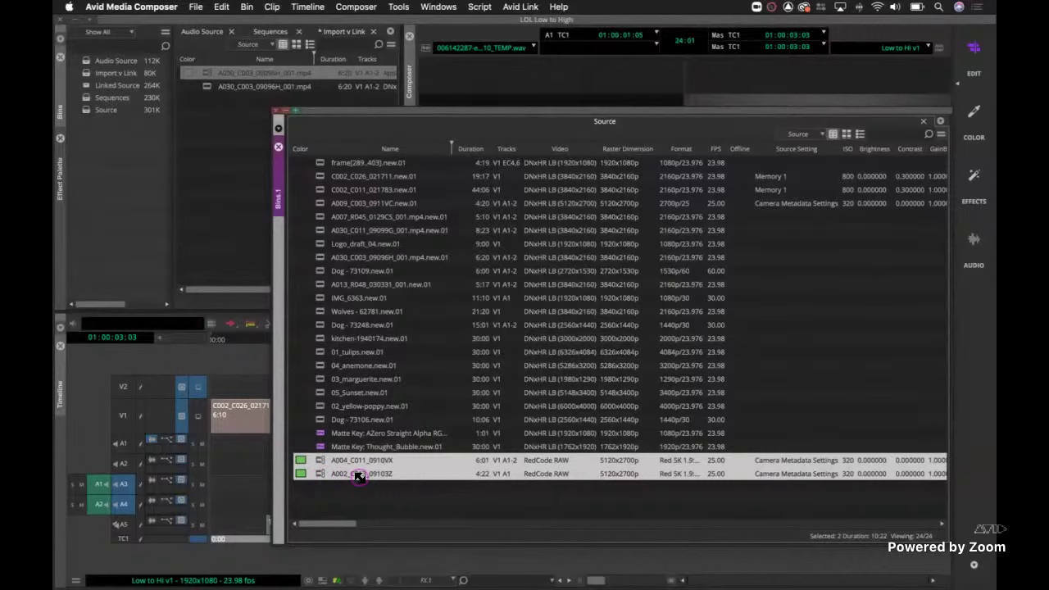
- Open Consolidate/Transcode for both RedCode clips with project dimensions and project frame rate
{"action": "right_click", "coordinate": [322, 479]}
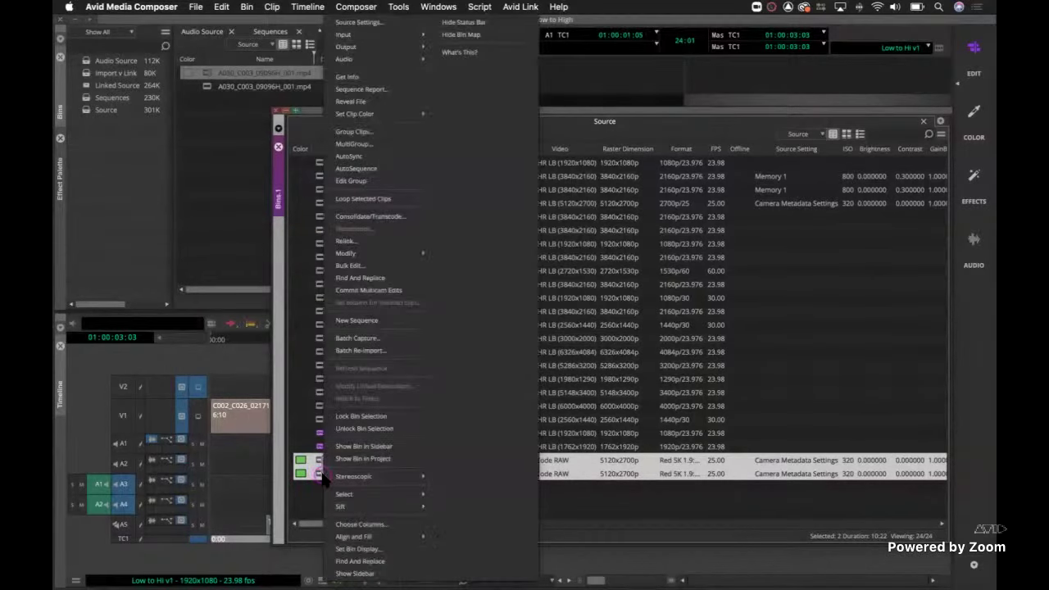
{"action": "left_click", "coordinate": [366, 217]}
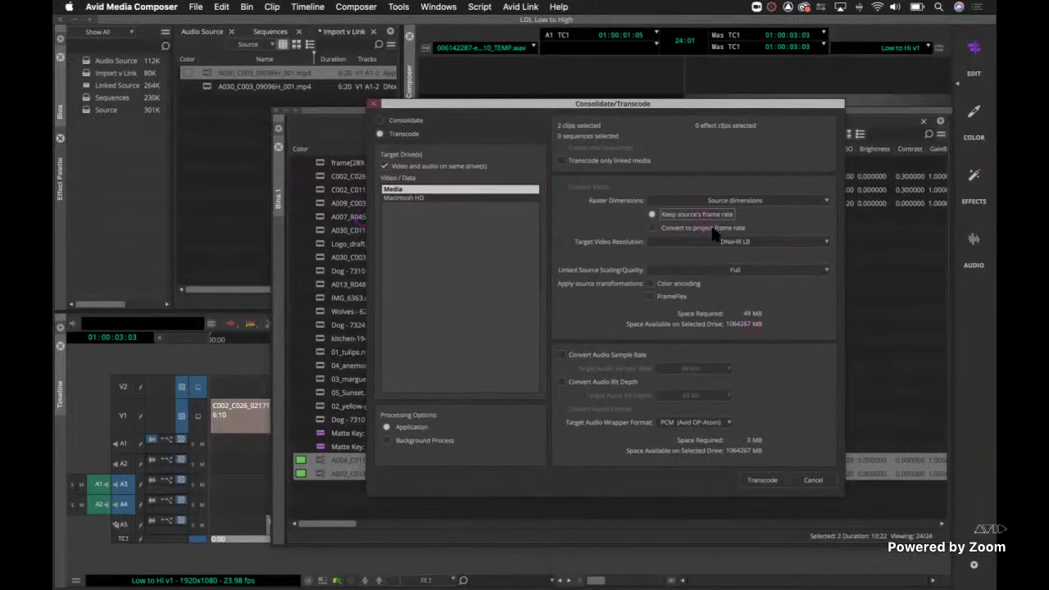
{"action": "left_click", "coordinate": [805, 200]}
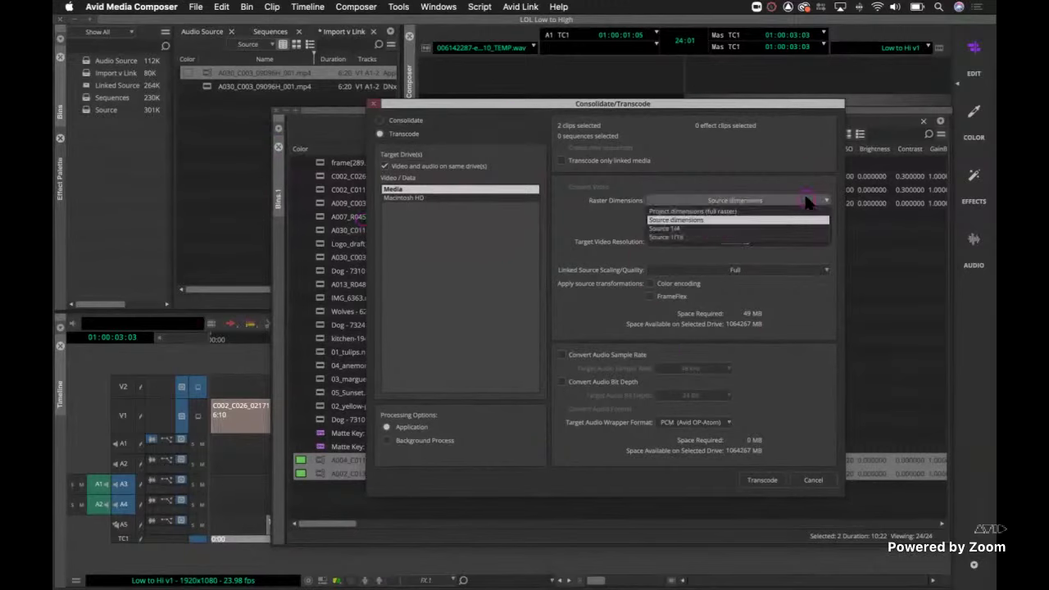
{"action": "left_click", "coordinate": [764, 211]}
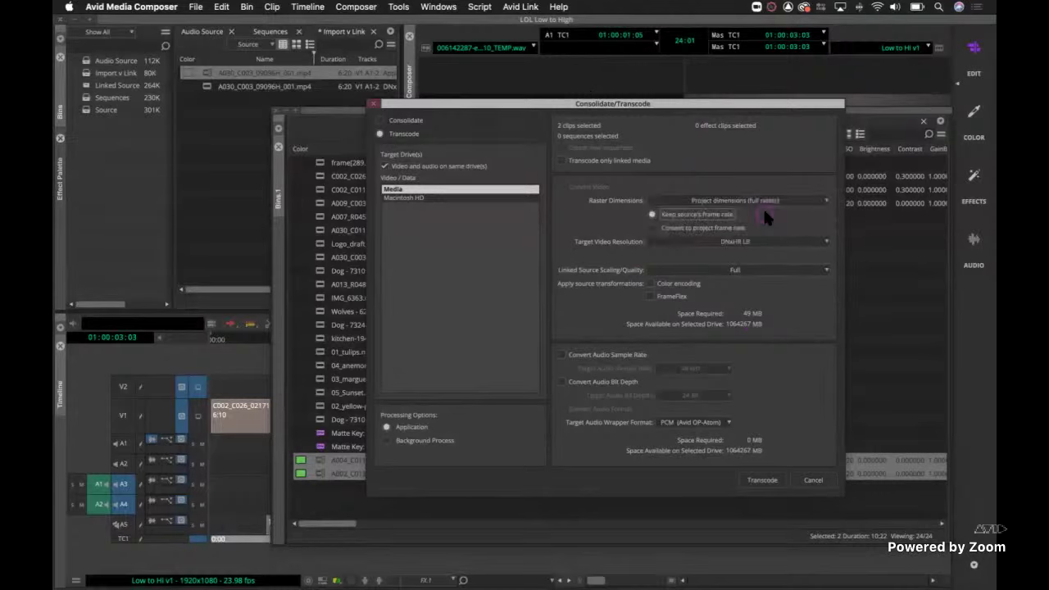
{"action": "left_click", "coordinate": [653, 228]}
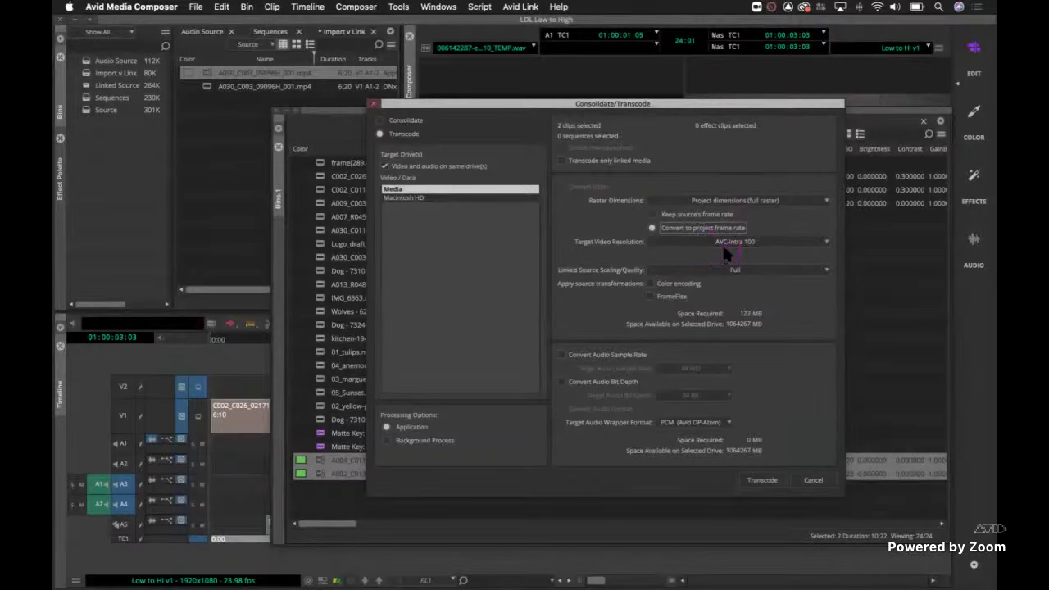
{"action": "left_click", "coordinate": [768, 242]}
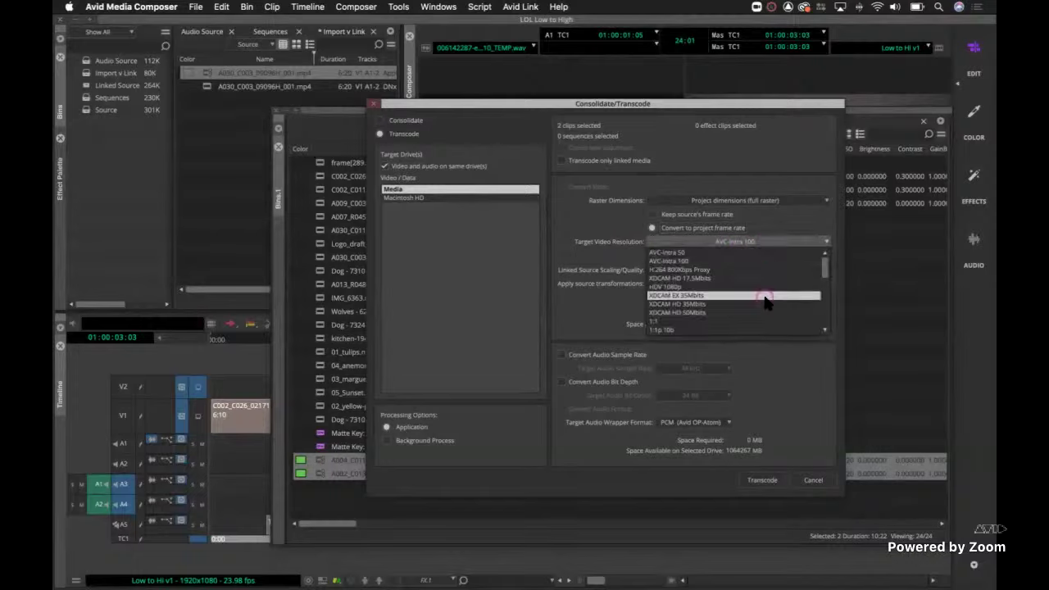
{"action": "scroll", "coordinate": [763, 297], "scroll_direction": "down", "scroll_amount": 3}
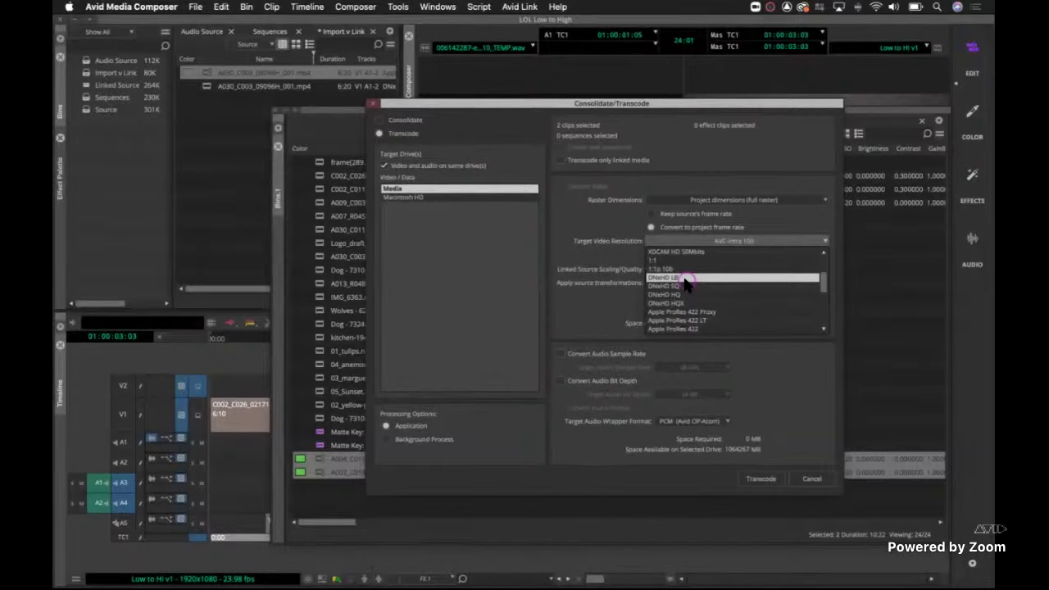
- Change the transcode to Source dimensions and keep the source's frame rate
{"action": "left_click", "coordinate": [611, 237]}
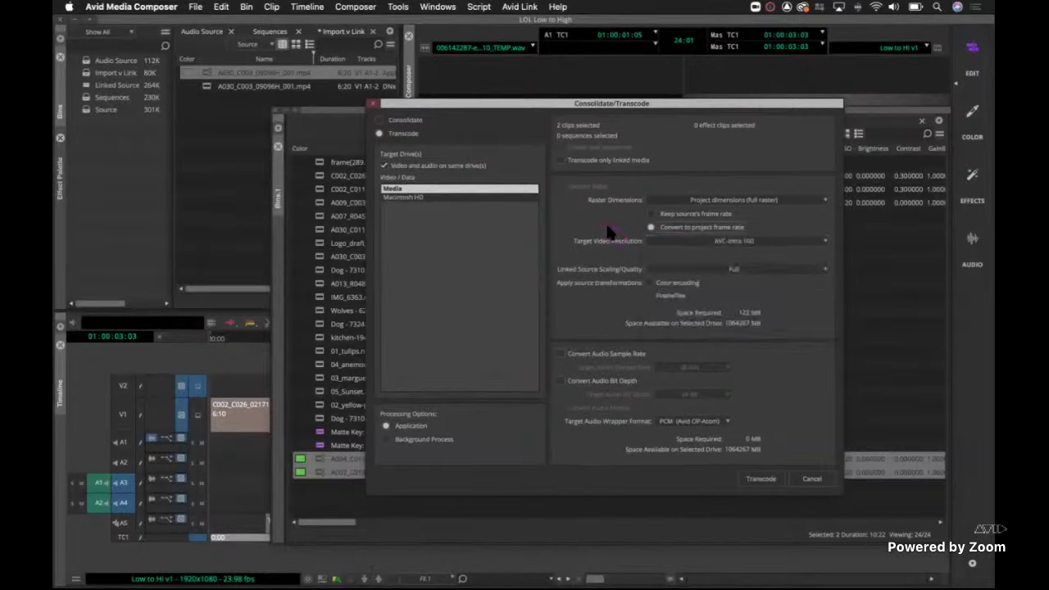
{"action": "left_click", "coordinate": [777, 201]}
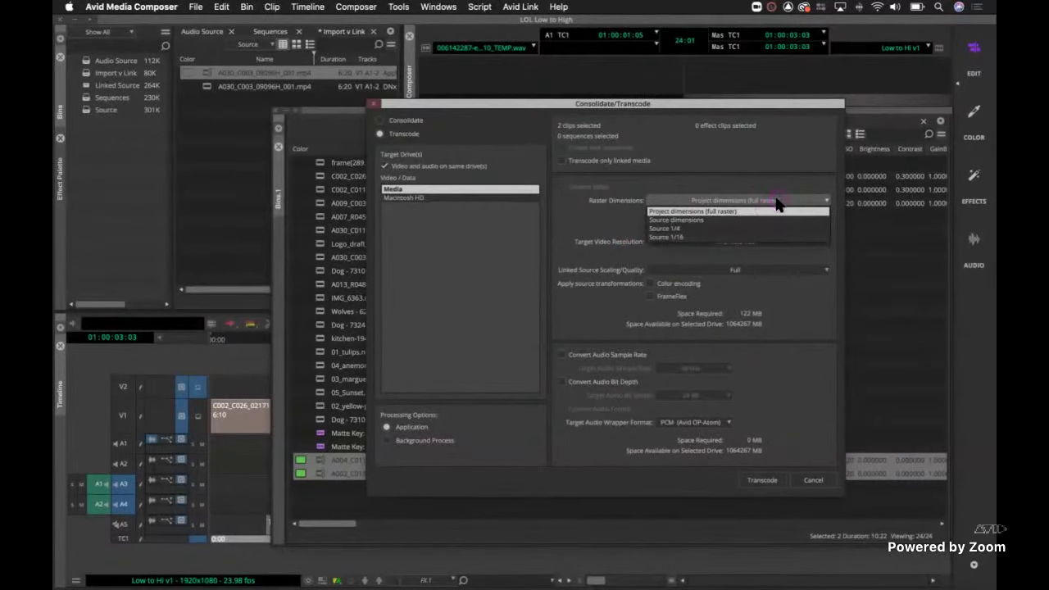
{"action": "left_click", "coordinate": [761, 221]}
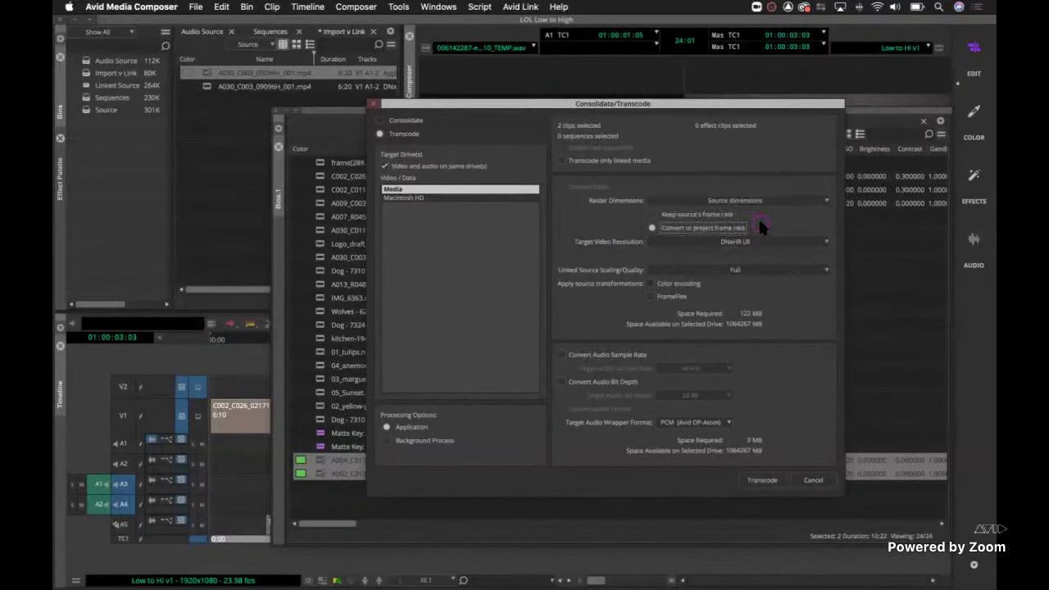
{"action": "left_click", "coordinate": [654, 215]}
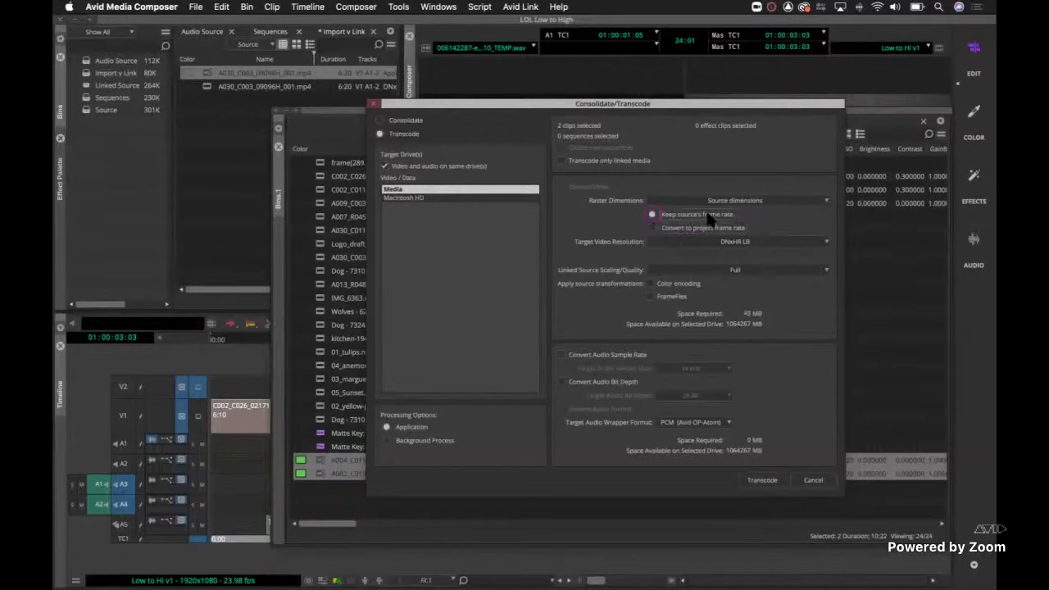
- Set the target video resolution to DNxHR LB and transcode the two clips
{"action": "left_click", "coordinate": [785, 244]}
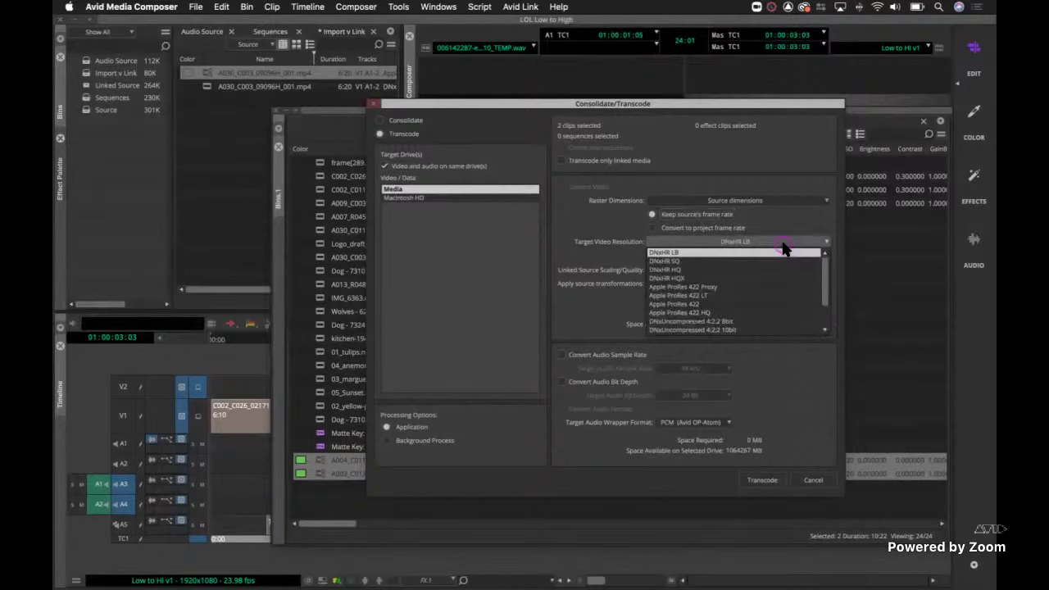
{"action": "left_click", "coordinate": [709, 253]}
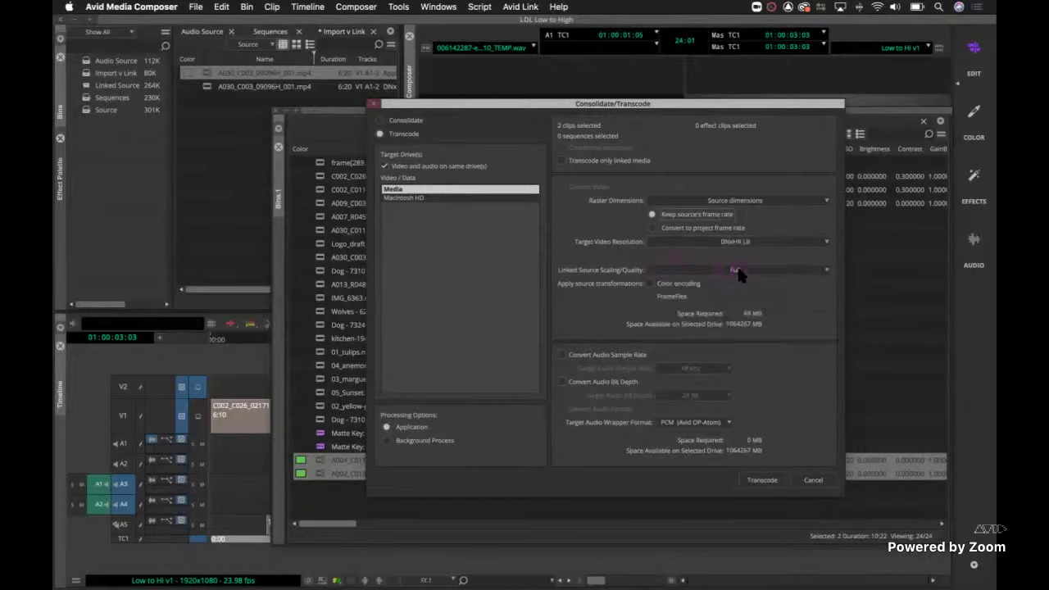
{"action": "left_click", "coordinate": [744, 321]}
{"action": "left_click", "coordinate": [747, 242]}
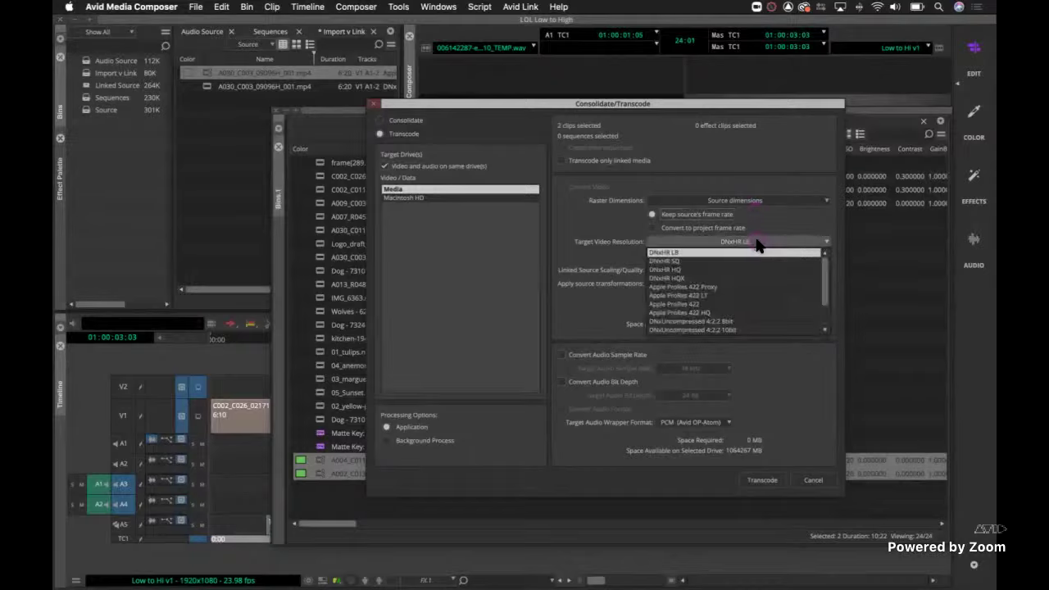
{"action": "left_click", "coordinate": [745, 270]}
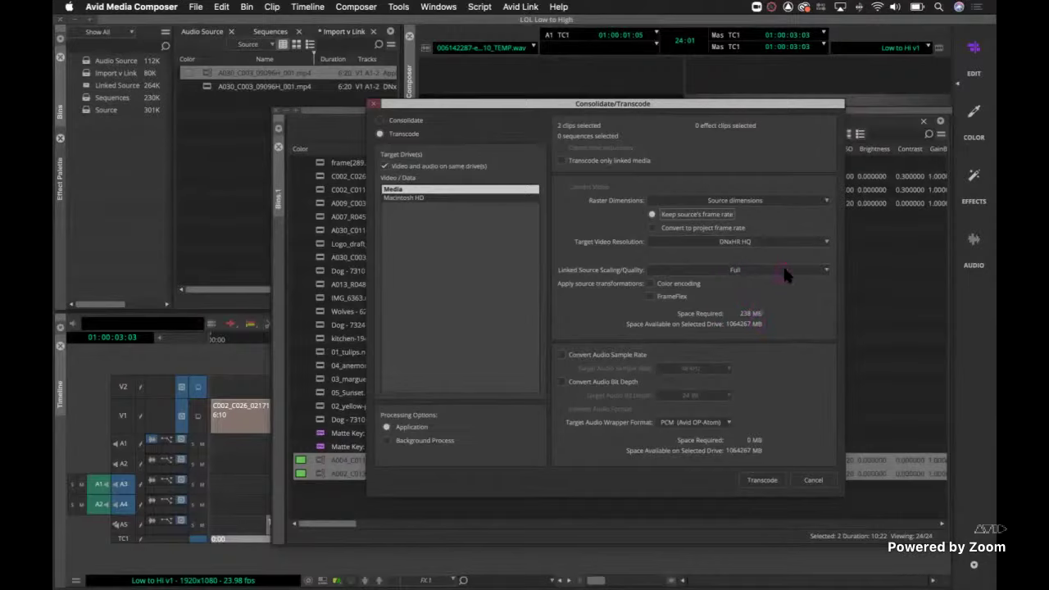
{"action": "left_click", "coordinate": [771, 238]}
{"action": "left_click", "coordinate": [756, 252]}
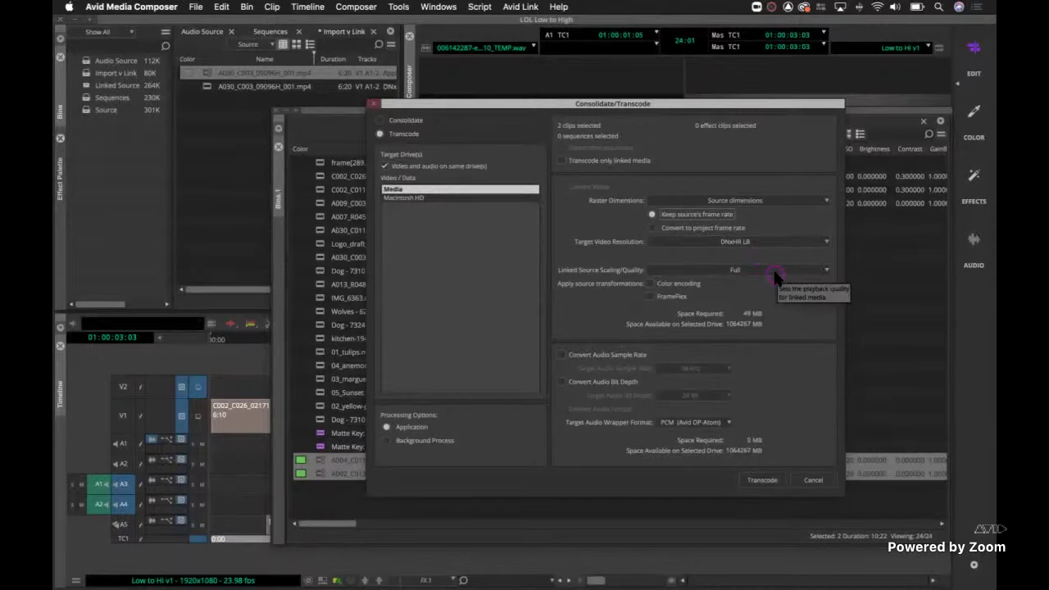
{"action": "left_click", "coordinate": [769, 482]}
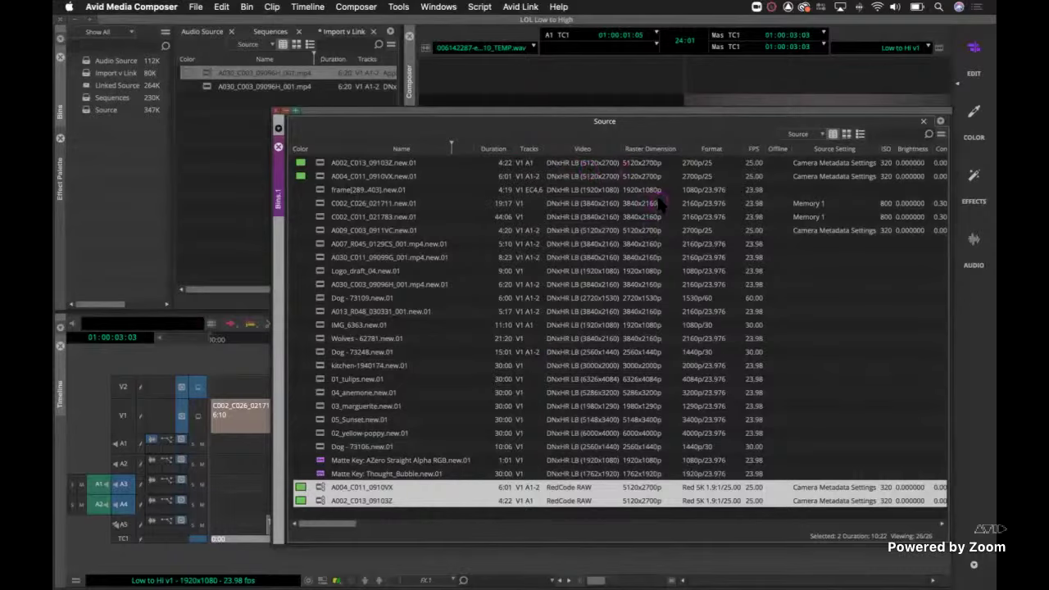
- Inspect A002_C013_09103Z.new.01's Source Settings unchanged, then drag the Source bin lower
{"action": "left_click", "coordinate": [325, 165]}
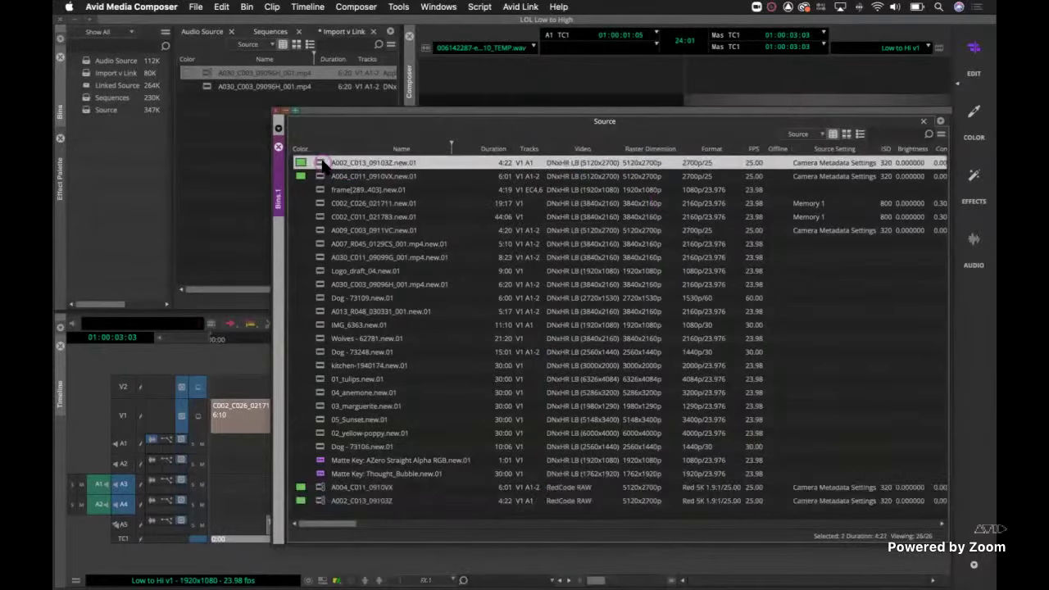
{"action": "right_click", "coordinate": [325, 164]}
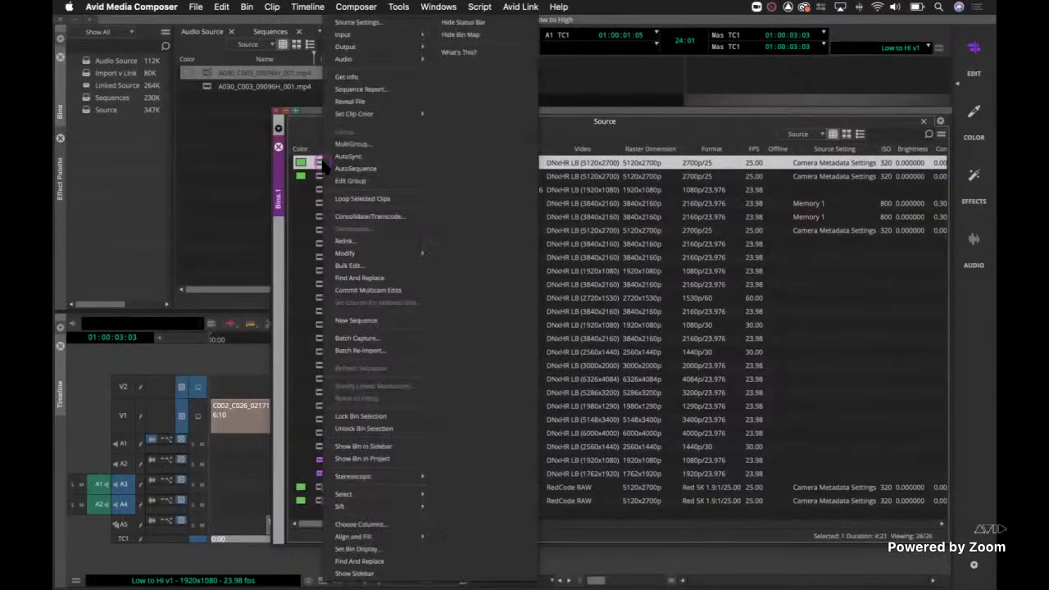
{"action": "left_click", "coordinate": [358, 24]}
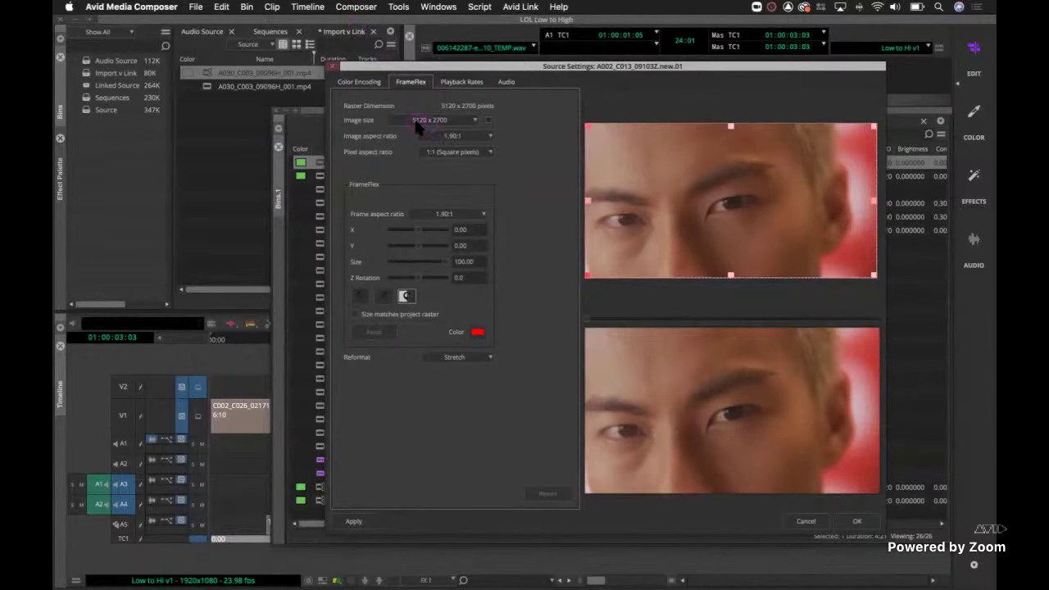
{"action": "left_click", "coordinate": [331, 69]}
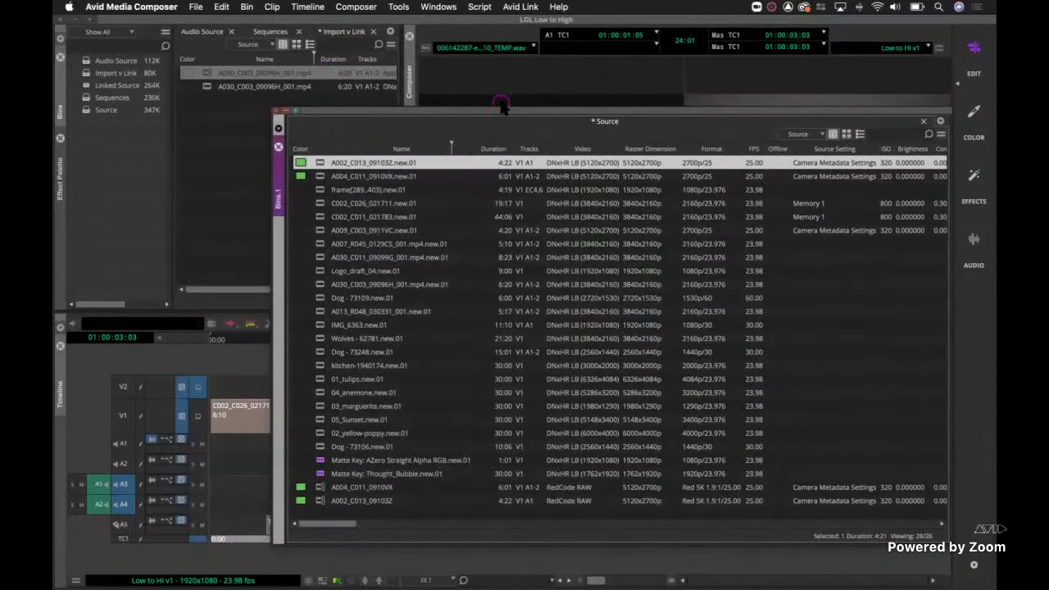
{"action": "left_click_drag", "start_coordinate": [504, 114], "coordinate": [463, 230]}
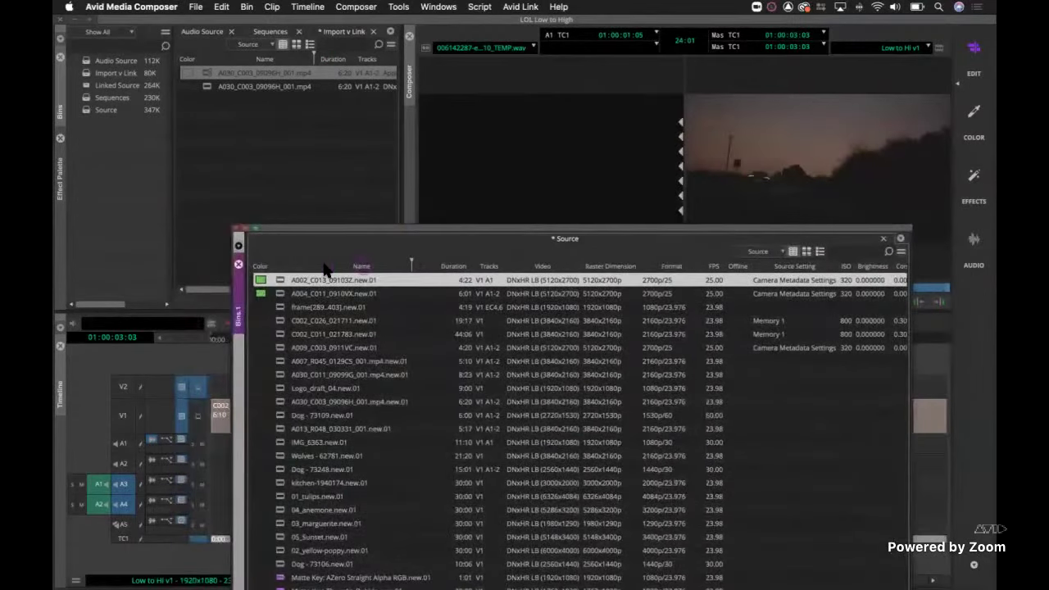
- Load A002_C013_09103Z.new.01 into the source monitor and mark an in point
{"action": "left_click", "coordinate": [280, 280]}
{"action": "double_click", "coordinate": [280, 280]}
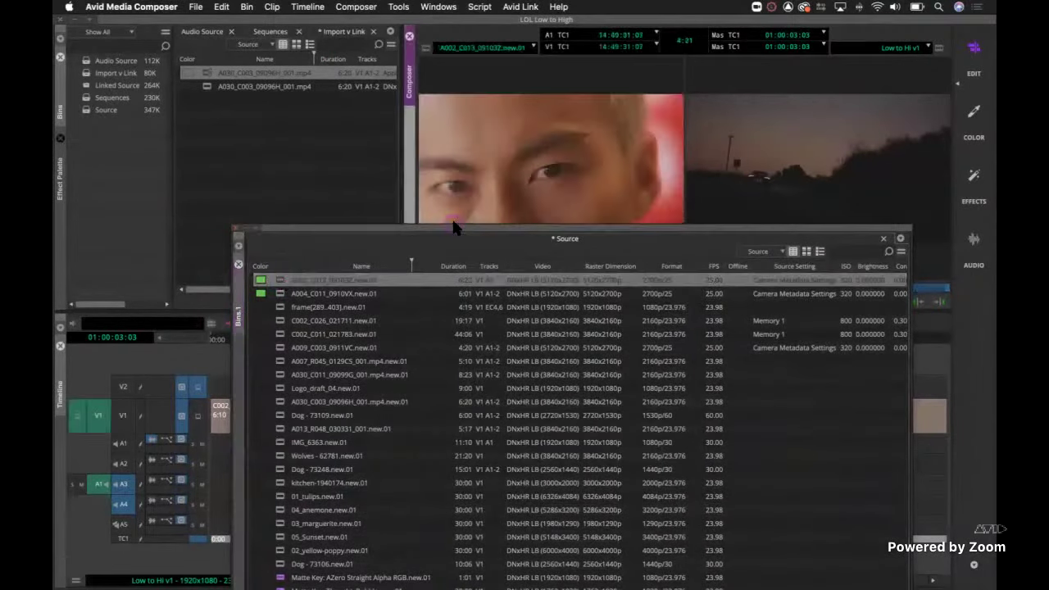
{"action": "left_click_drag", "start_coordinate": [457, 229], "coordinate": [270, 88]}
{"action": "left_click_drag", "start_coordinate": [723, 509], "coordinate": [297, 321]}
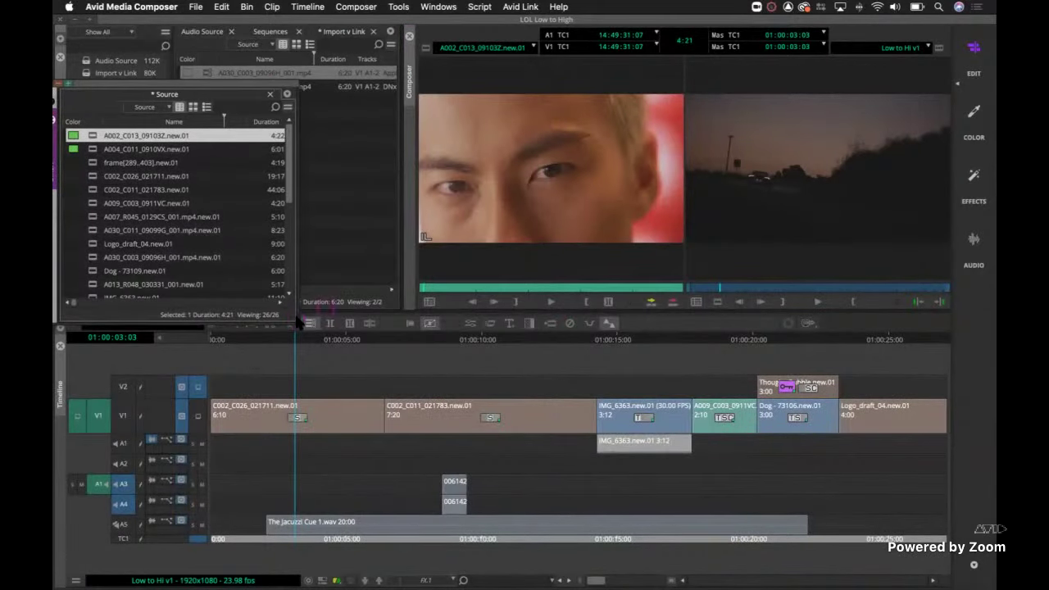
{"action": "left_click", "coordinate": [486, 287]}
{"action": "key", "text": "i"}
{"action": "left_click", "coordinate": [554, 286]}
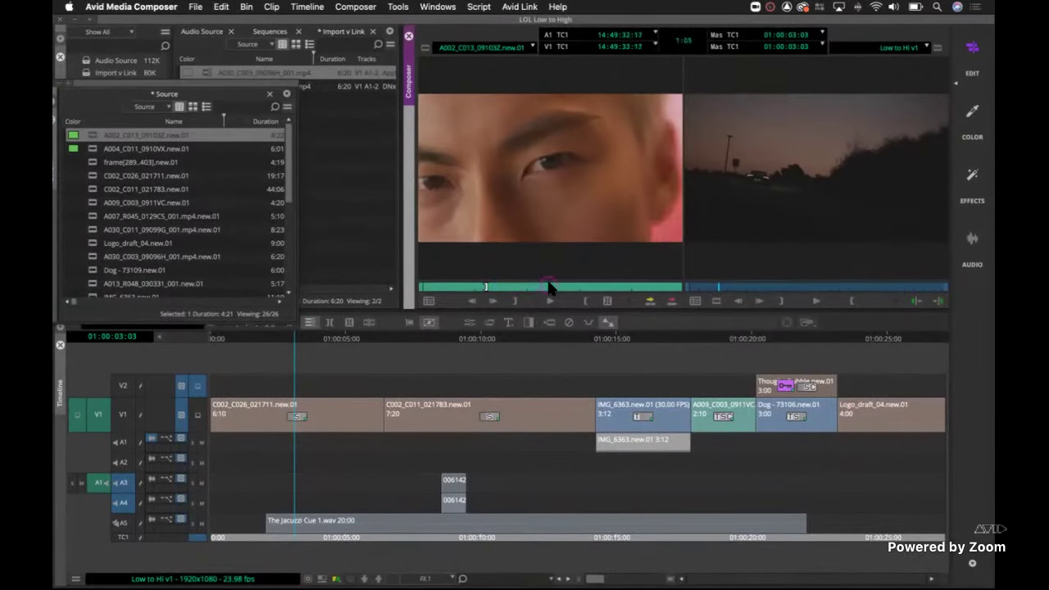
{"action": "left_click", "coordinate": [559, 286]}
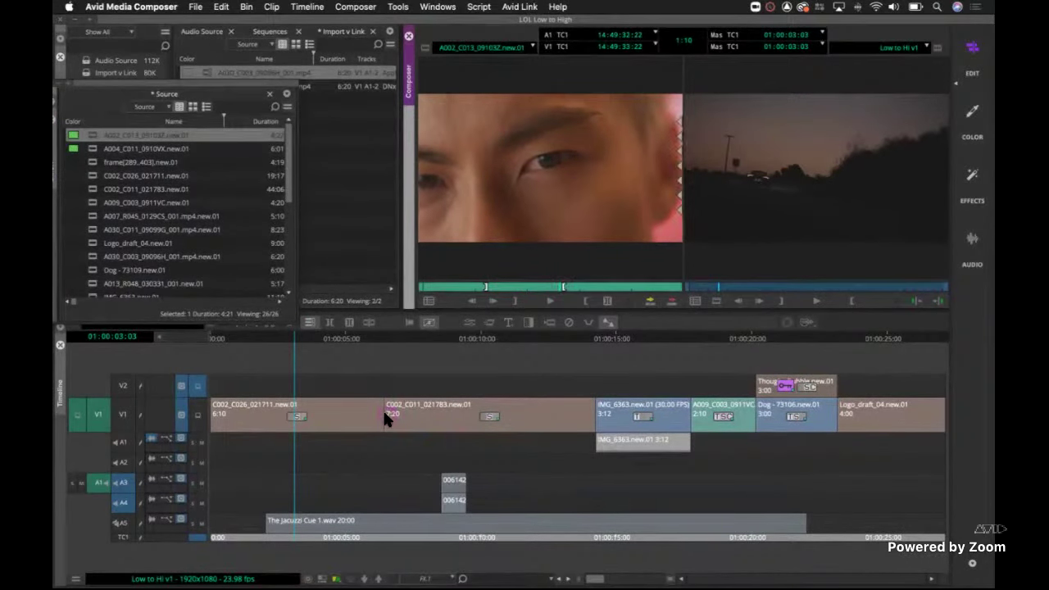
- At the start of IMG_6363, patch source A1 to record A1 and splice the clip in
{"action": "left_click", "coordinate": [597, 419]}
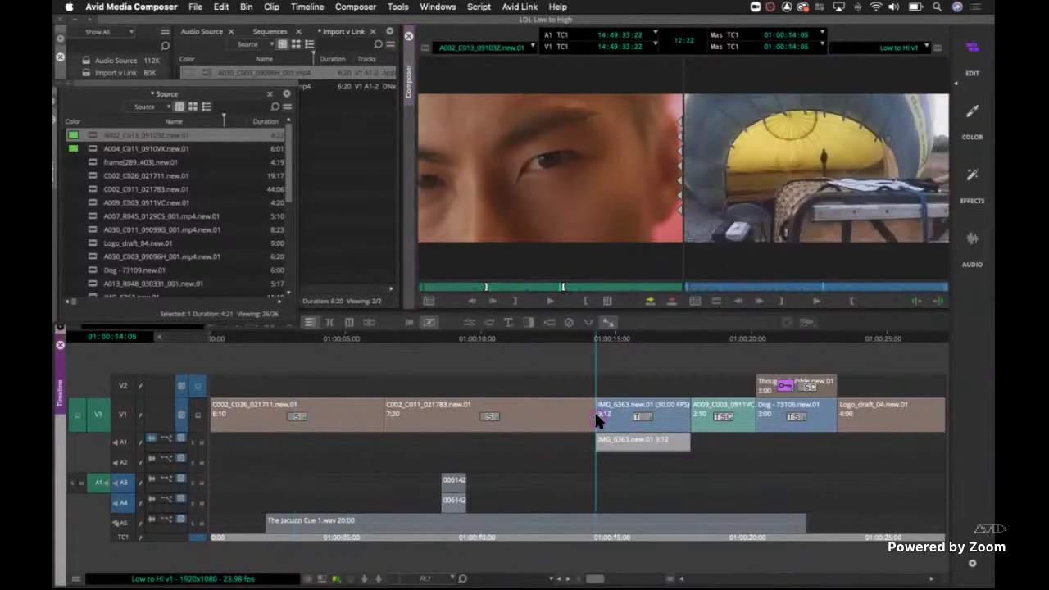
{"action": "left_click", "coordinate": [123, 415]}
{"action": "left_click_drag", "start_coordinate": [121, 474], "coordinate": [117, 502]}
{"action": "left_click", "coordinate": [121, 387]}
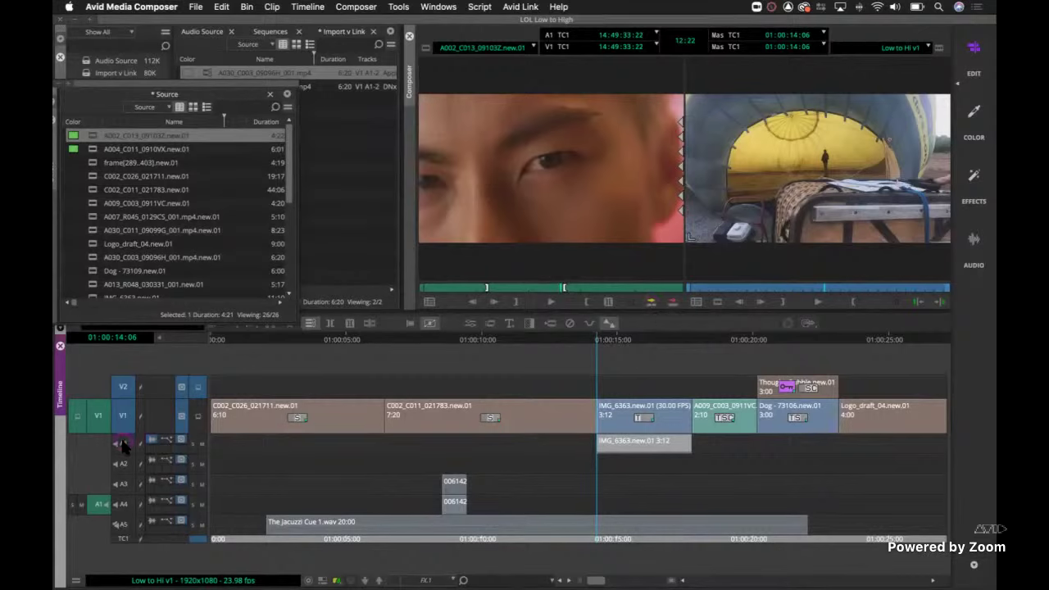
{"action": "left_click_drag", "start_coordinate": [122, 445], "coordinate": [123, 445]}
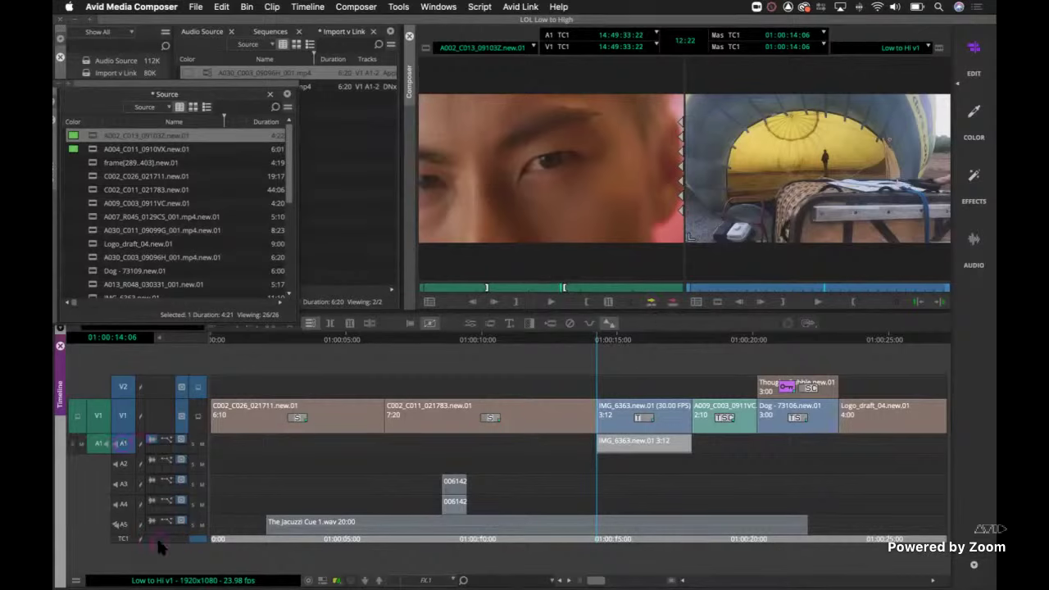
{"action": "left_click", "coordinate": [651, 301]}
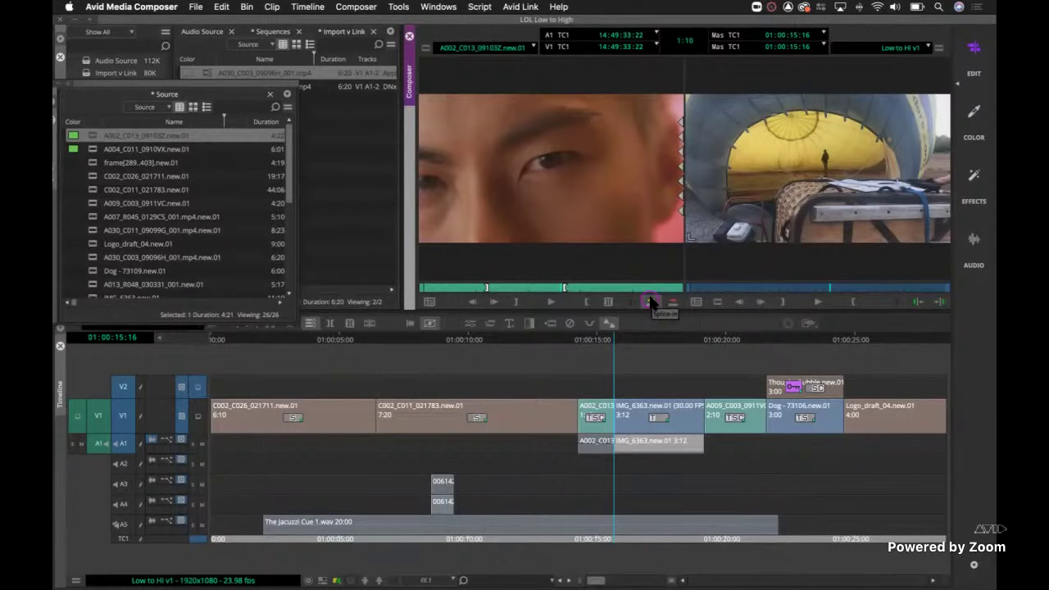
{"action": "left_click", "coordinate": [597, 415]}
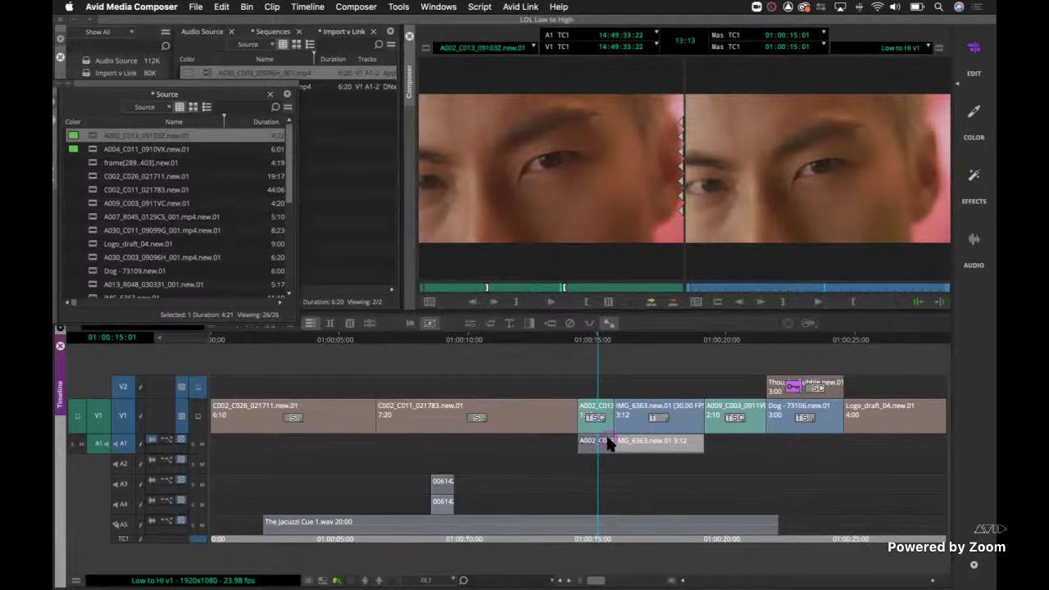
{"action": "left_click_drag", "start_coordinate": [601, 418], "coordinate": [608, 428]}
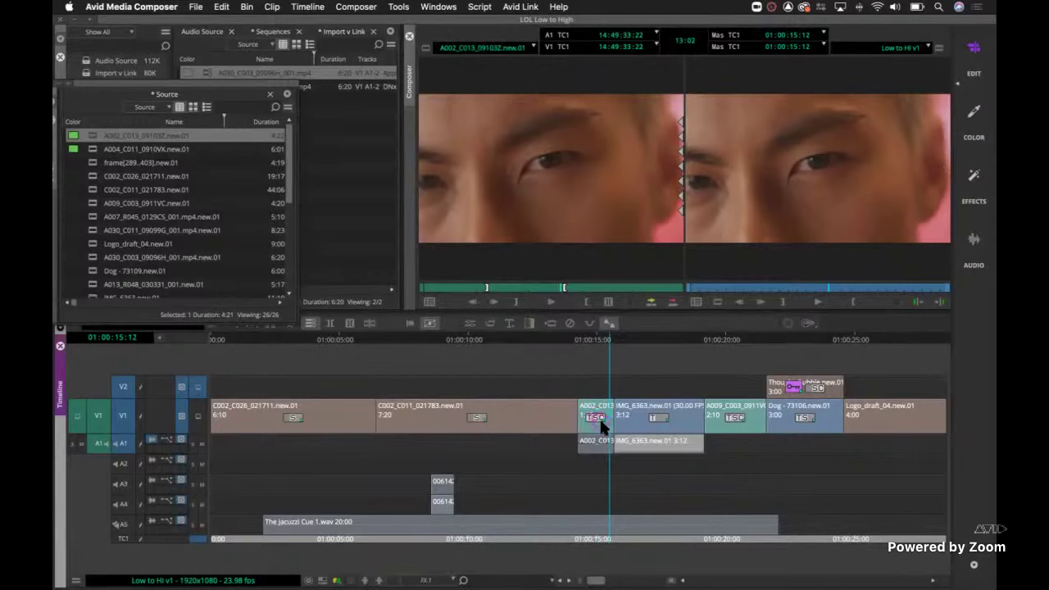
{"action": "left_click", "coordinate": [596, 426]}
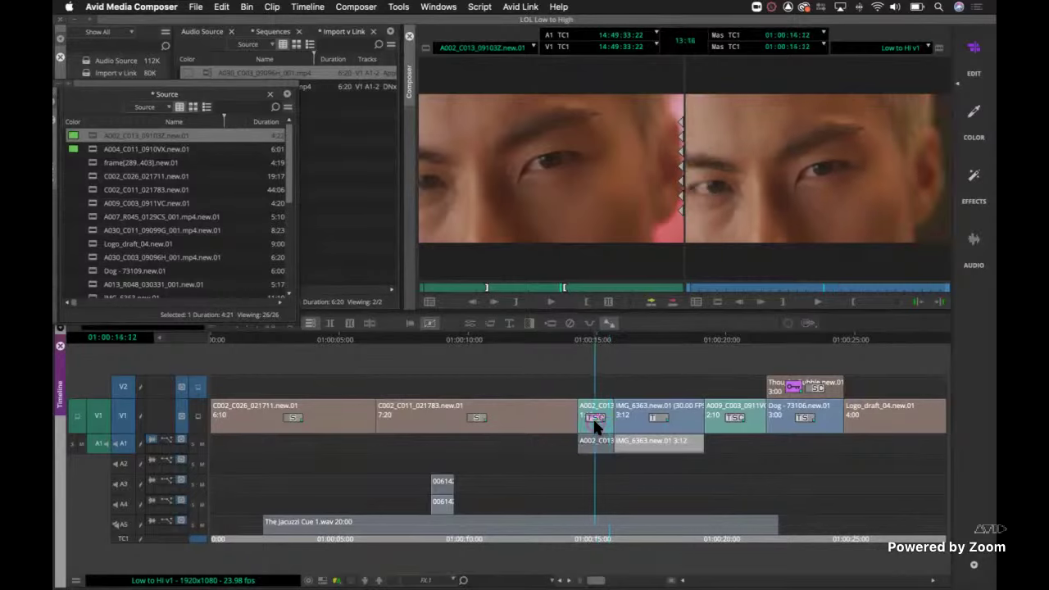
- Show A002_C013's effect settings with FrameFlex expanded, then float the Source bin over them
{"action": "left_click", "coordinate": [972, 176]}
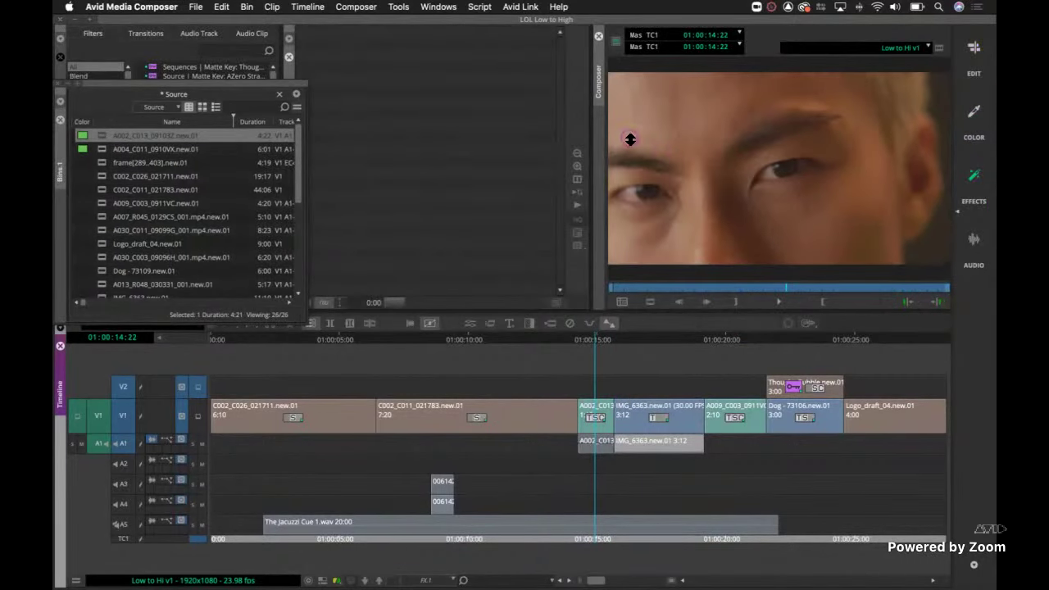
{"action": "left_click", "coordinate": [590, 402]}
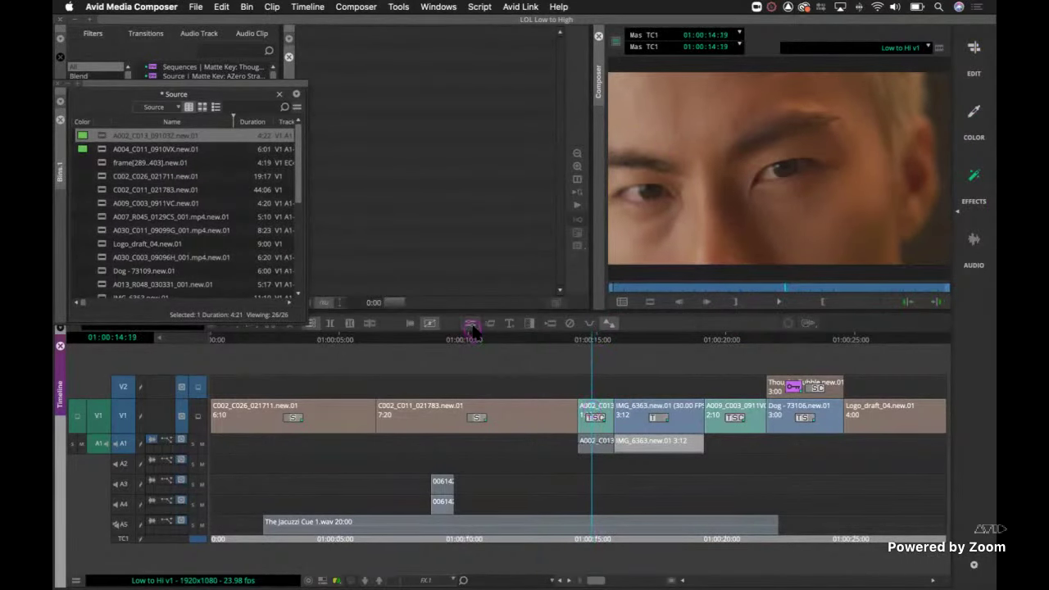
{"action": "left_click", "coordinate": [470, 323]}
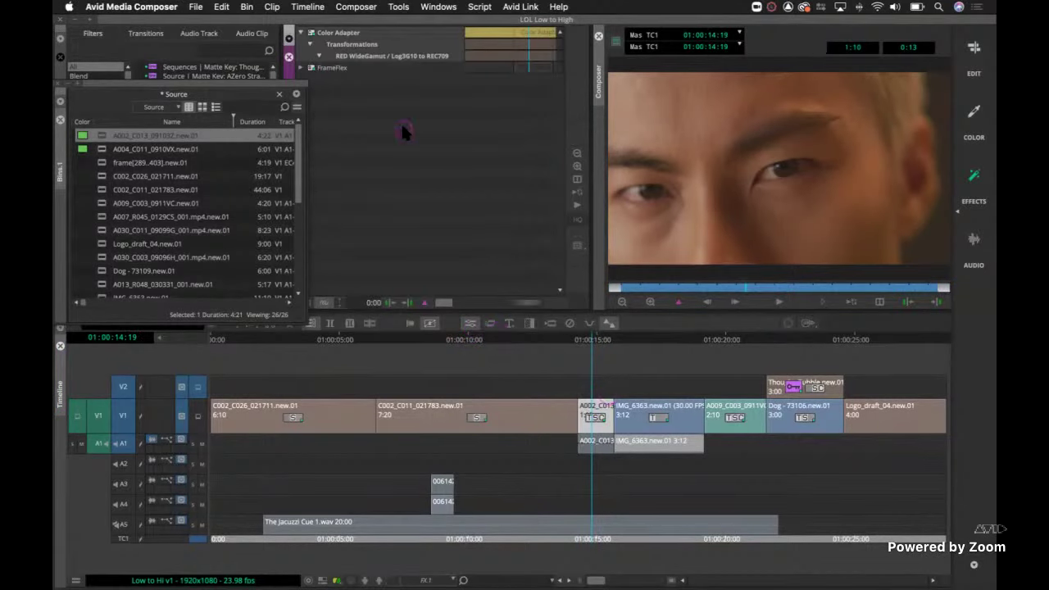
{"action": "left_click", "coordinate": [308, 67]}
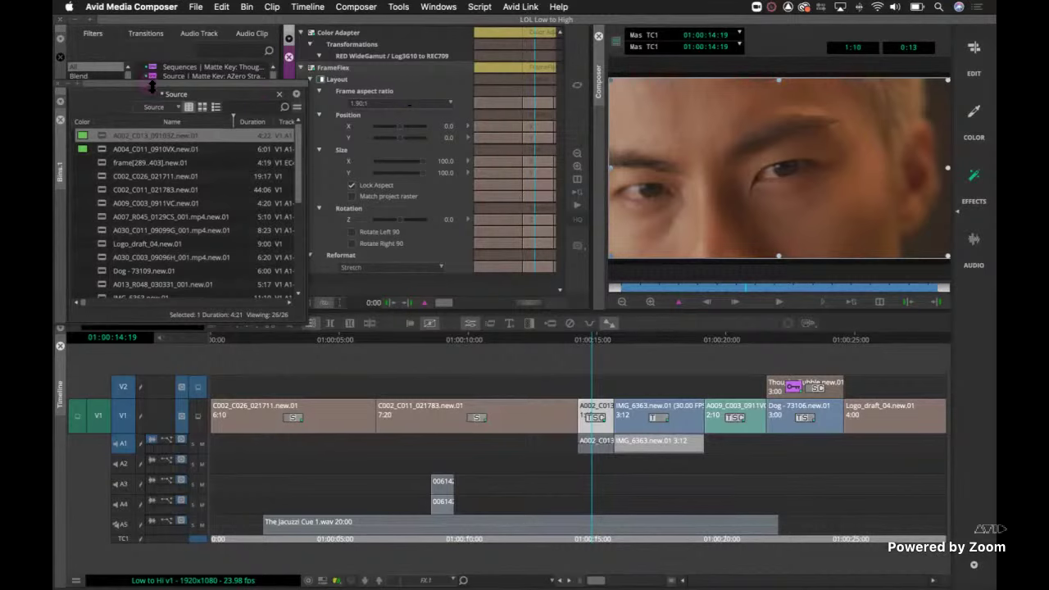
{"action": "left_click_drag", "start_coordinate": [150, 84], "coordinate": [514, 59]}
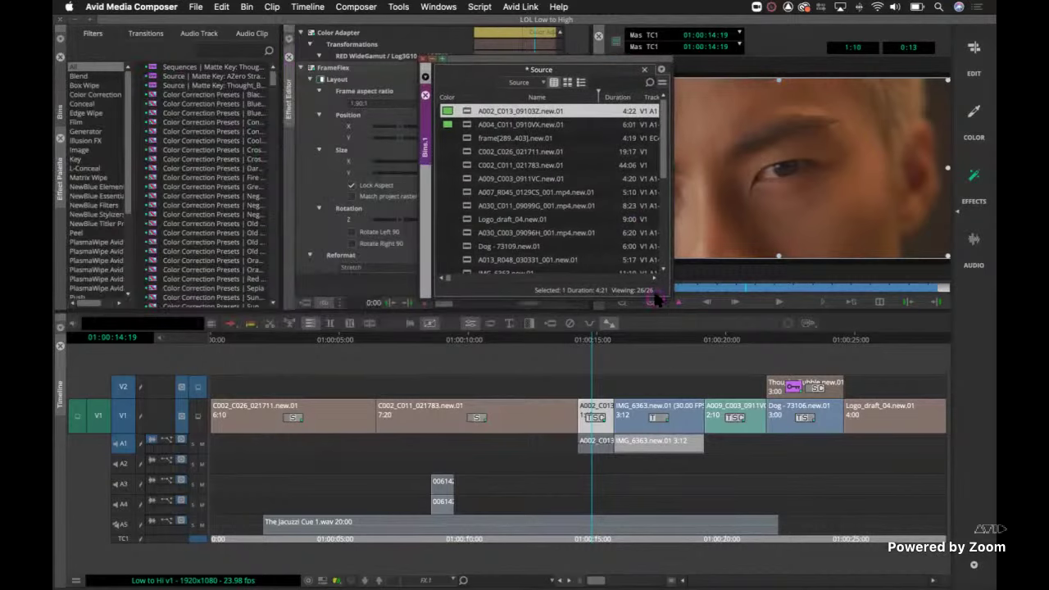
- Move the A004_C011_0910VX and A002_C013_091032 RedCode clips into the Linked Source bin
{"action": "left_click_drag", "start_coordinate": [669, 296], "coordinate": [827, 530]}
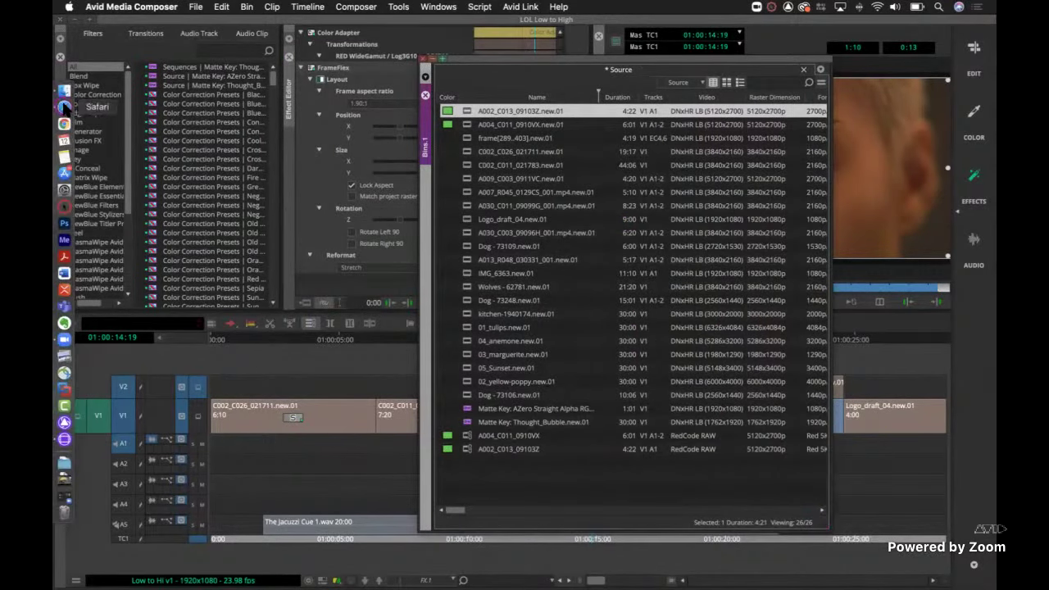
{"action": "left_click", "coordinate": [59, 71]}
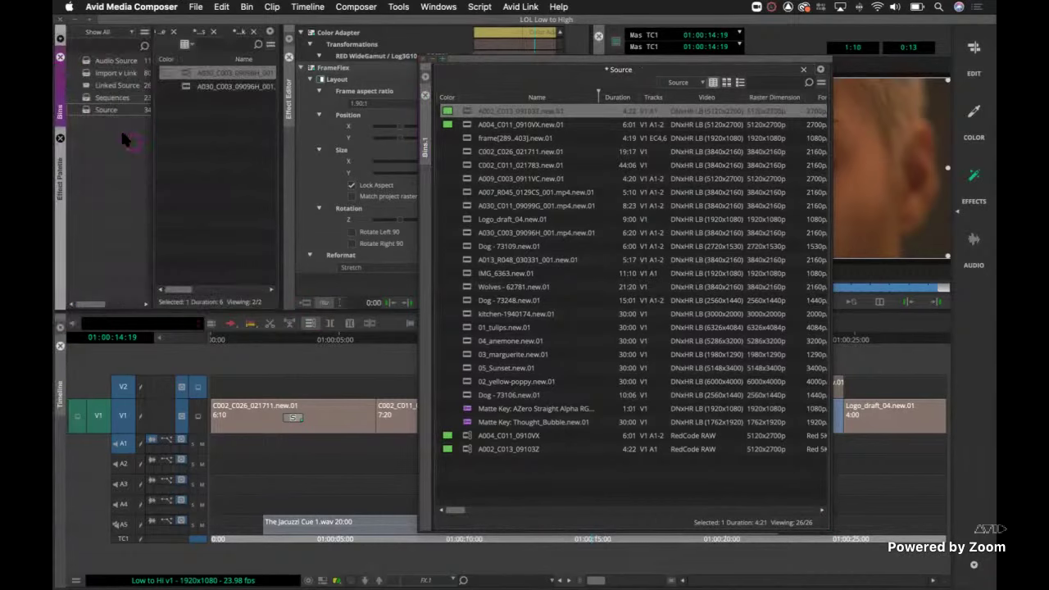
{"action": "left_click", "coordinate": [87, 85]}
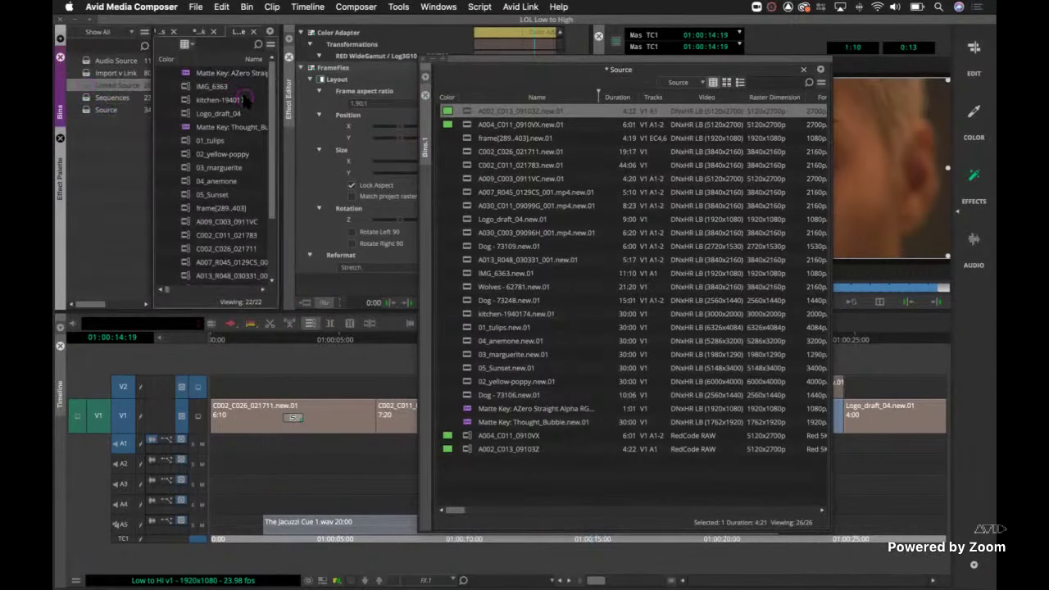
{"action": "left_click", "coordinate": [466, 435]}
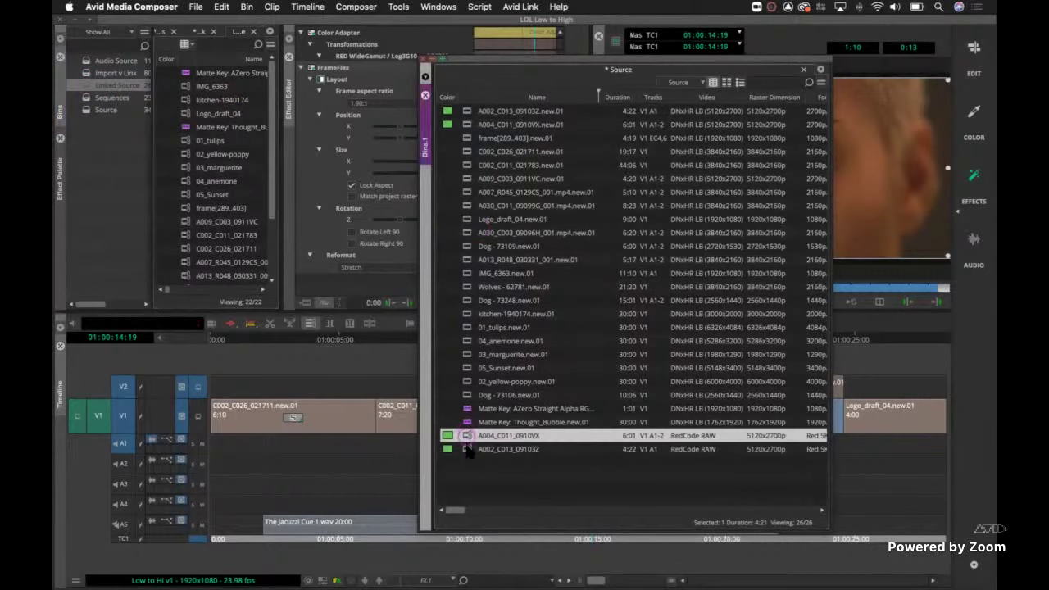
{"action": "left_click", "coordinate": [467, 451], "text": "shift"}
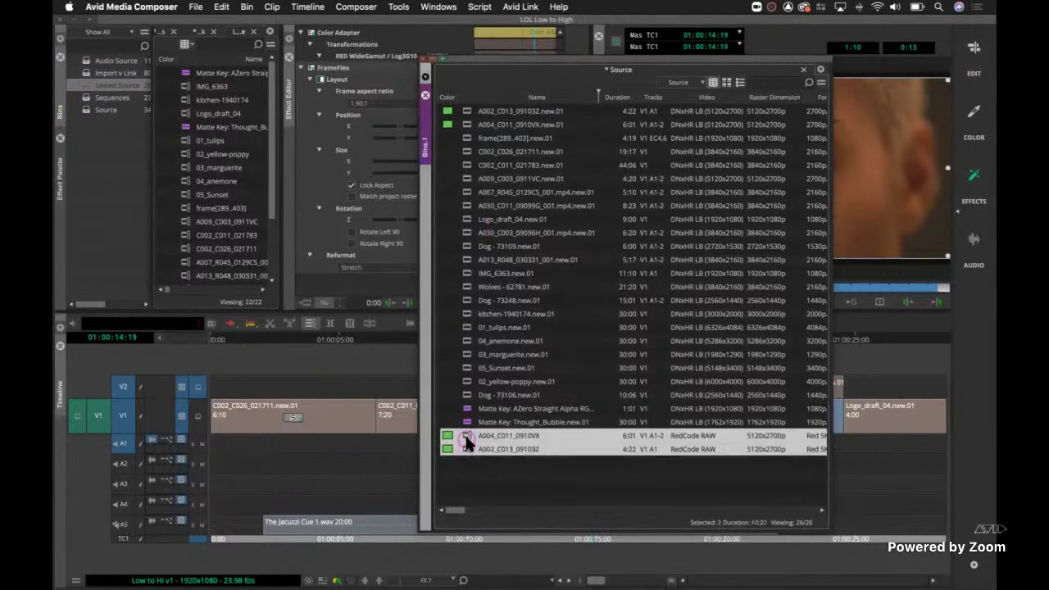
{"action": "left_click_drag", "start_coordinate": [176, 283], "coordinate": [177, 282]}
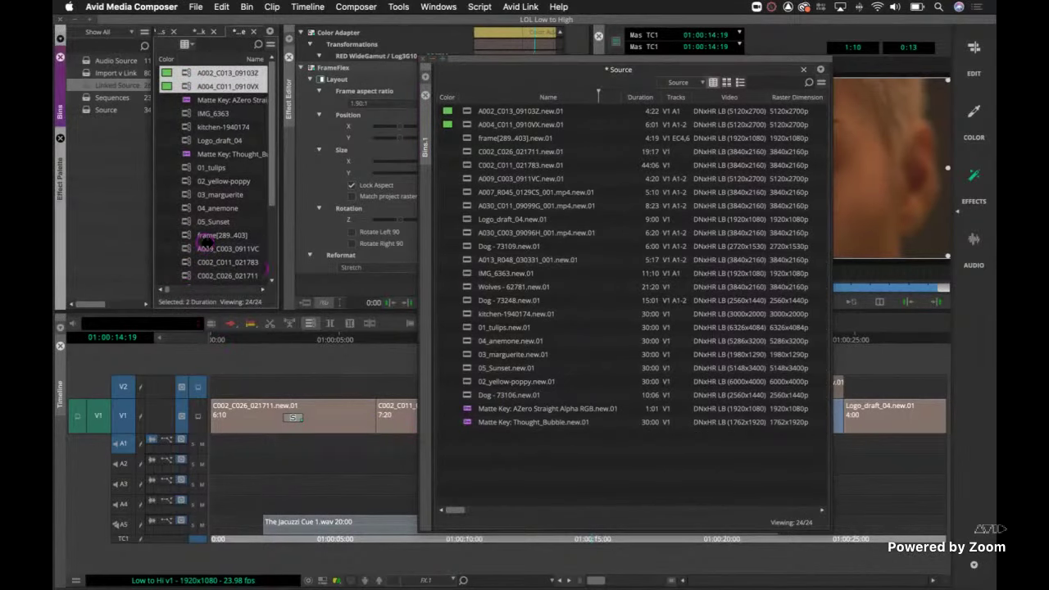
- Select the Matte Key: AZero Straight Alpha RGB clip in the Source bin and reposition its window
{"action": "left_click", "coordinate": [528, 460]}
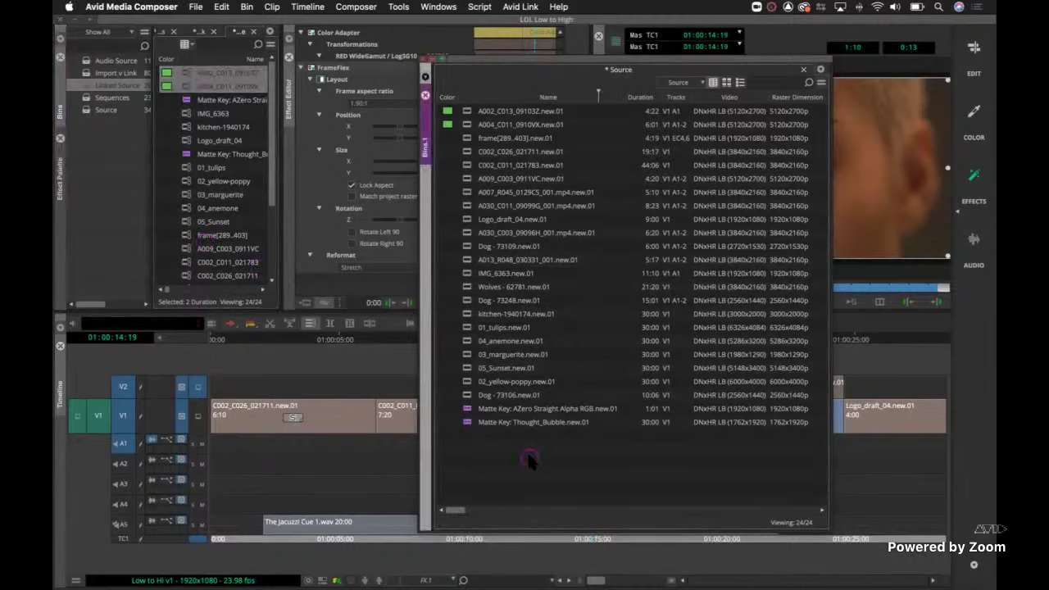
{"action": "left_click", "coordinate": [467, 410]}
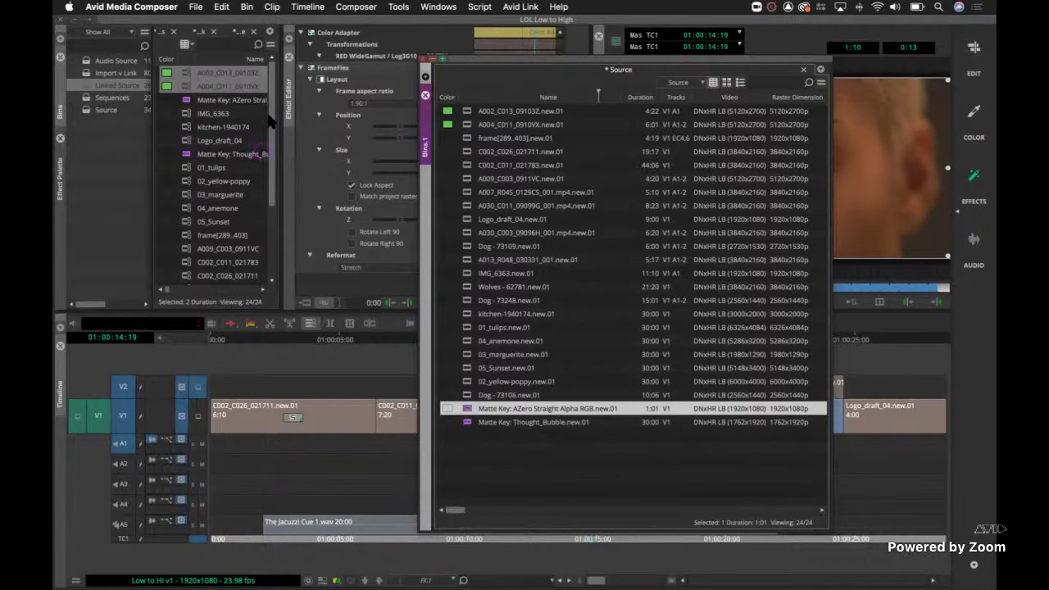
{"action": "left_click_drag", "start_coordinate": [518, 65], "coordinate": [407, 35]}
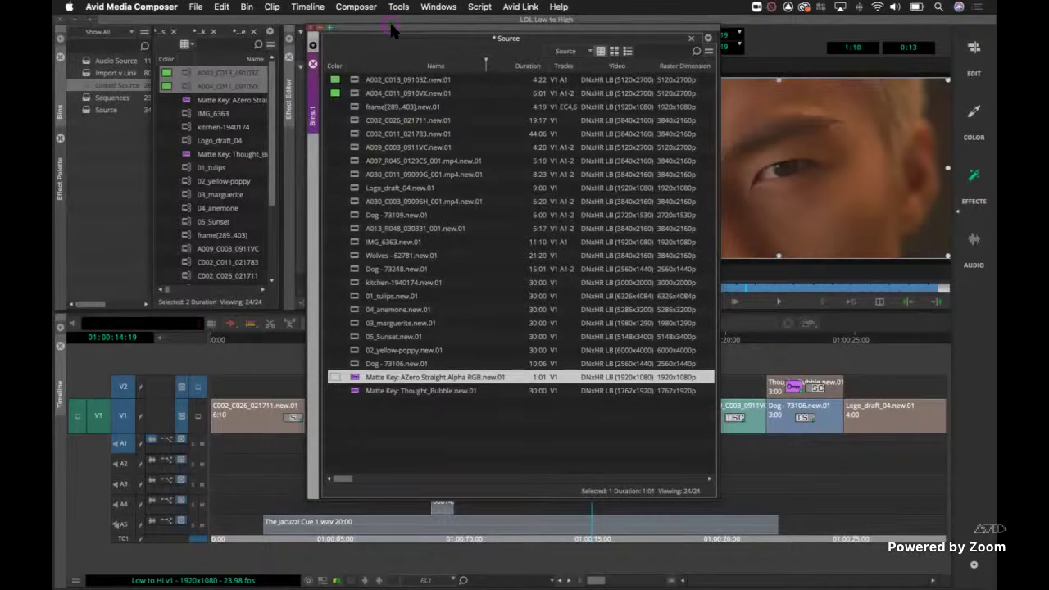
{"action": "left_click", "coordinate": [188, 73]}
{"action": "right_click", "coordinate": [188, 74]}
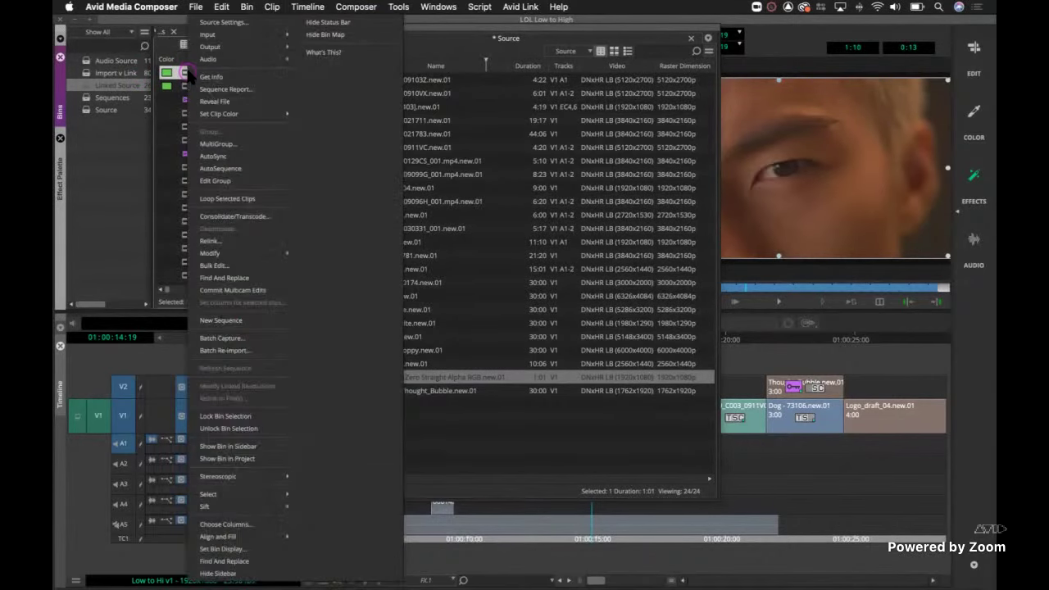
{"action": "left_click", "coordinate": [237, 216]}
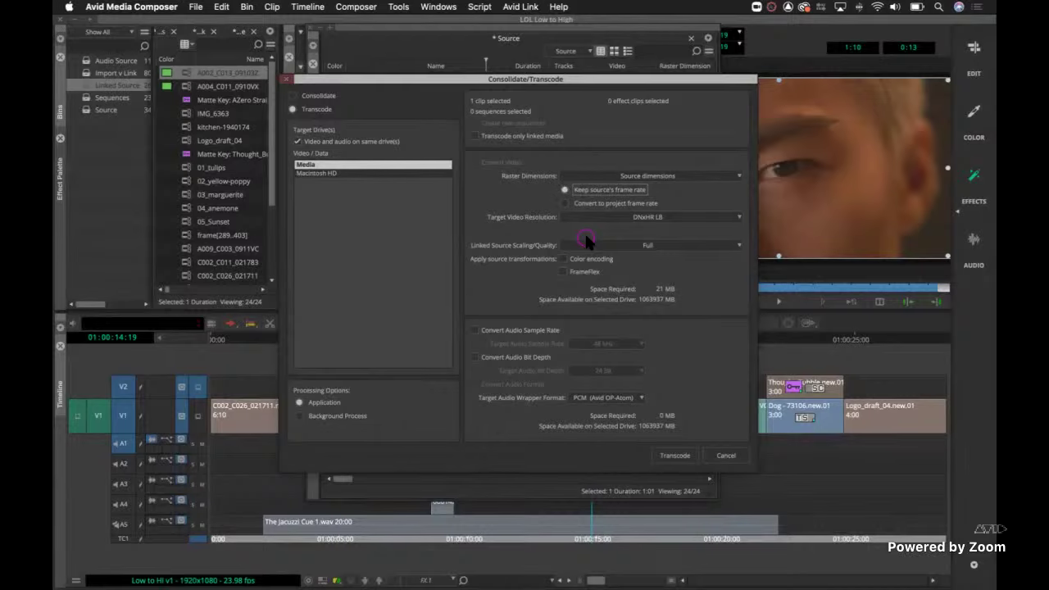
{"action": "left_click_drag", "start_coordinate": [444, 80], "coordinate": [461, 69]}
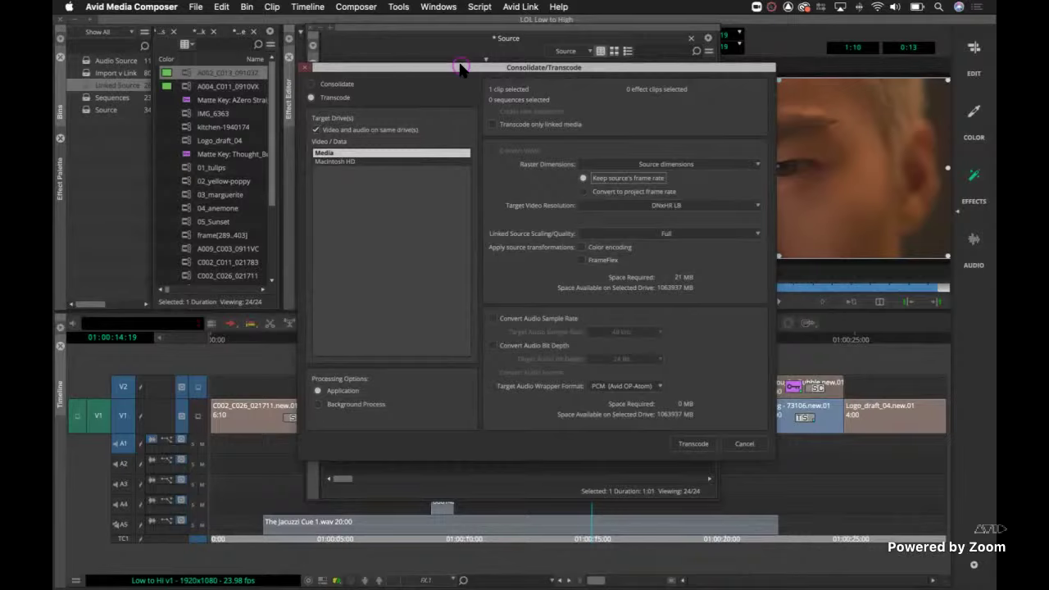
{"action": "left_click", "coordinate": [303, 67]}
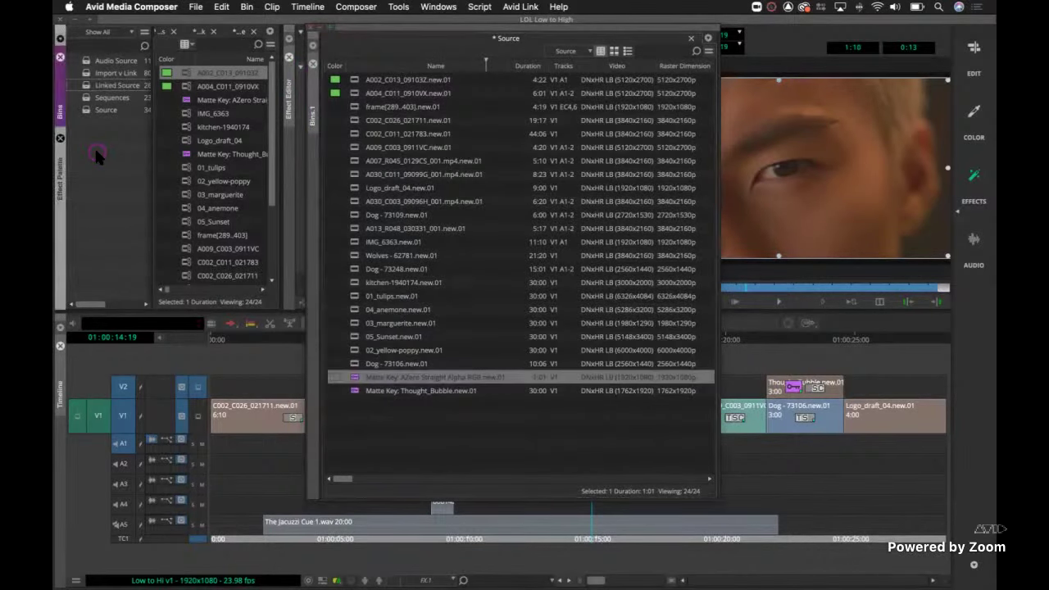
- Save and close the floating Source bin, returning to the Edit workspace
{"action": "key", "text": "super+s"}
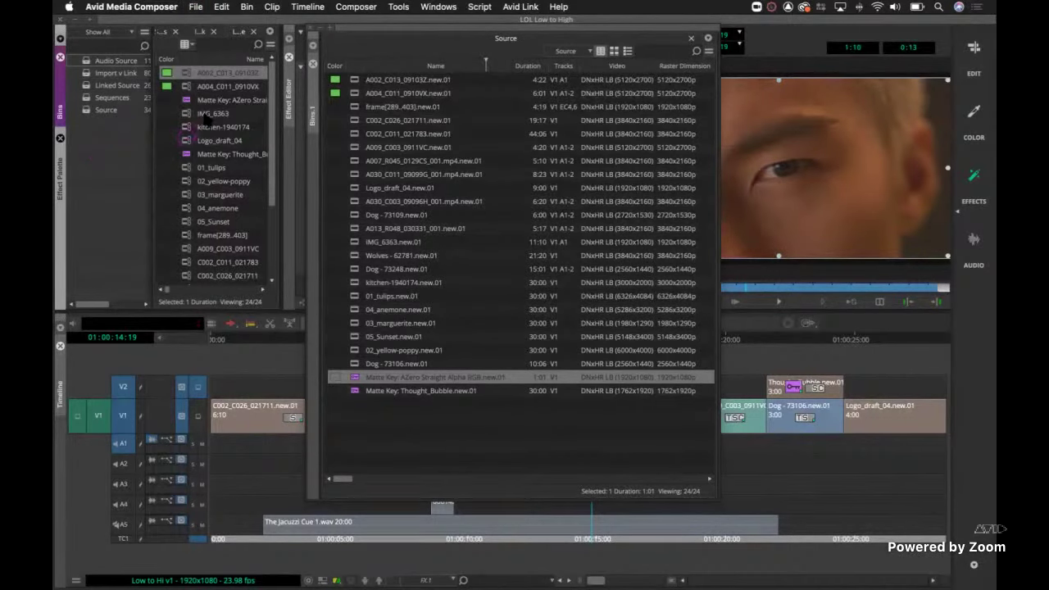
{"action": "left_click", "coordinate": [300, 39]}
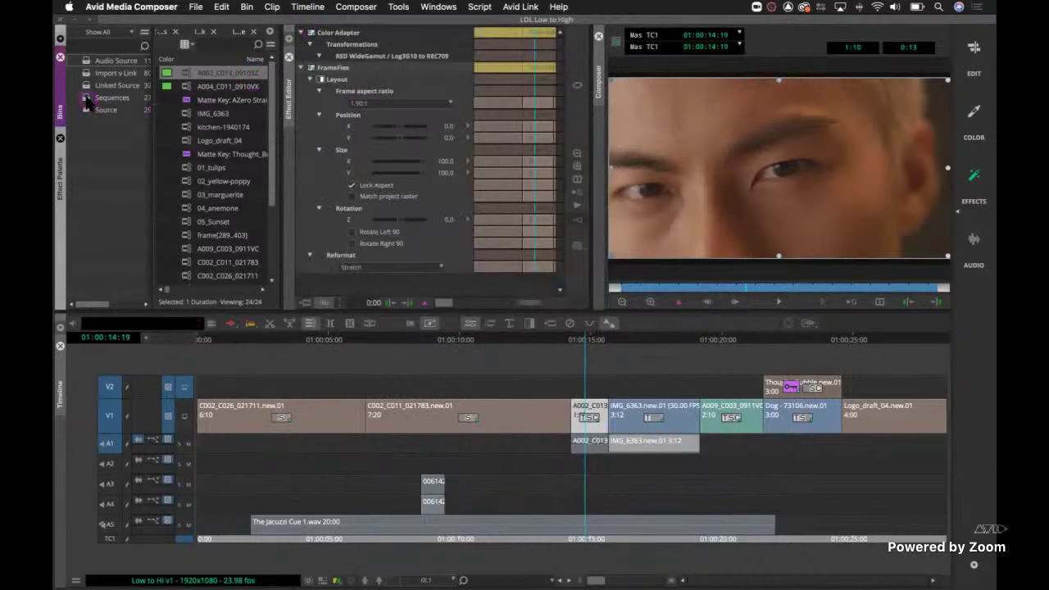
{"action": "left_click", "coordinate": [972, 54]}
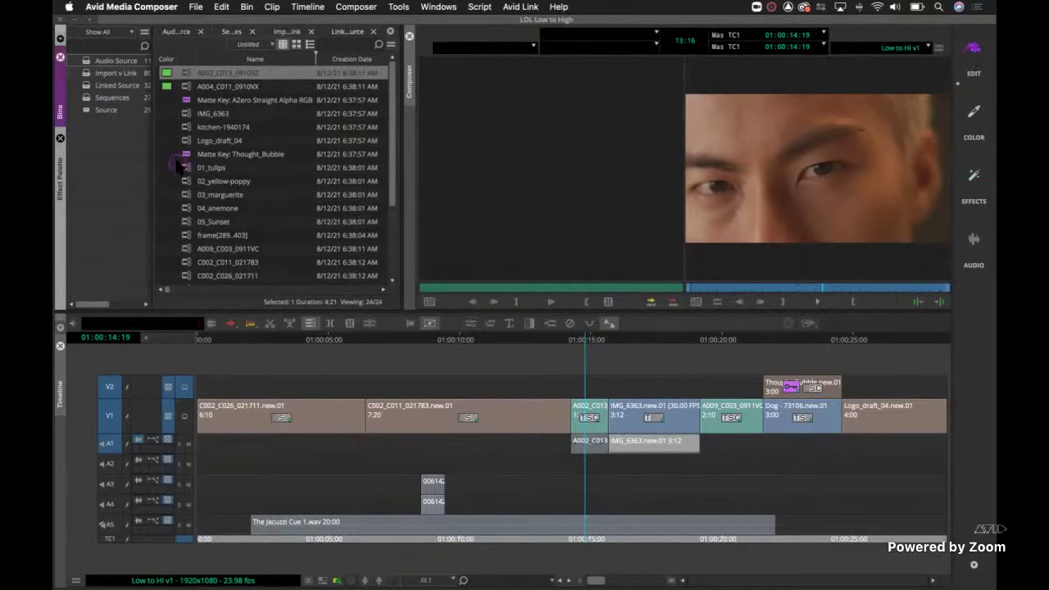
- Open the Sequences bin as an enlarged floating window
{"action": "double_click", "coordinate": [86, 102]}
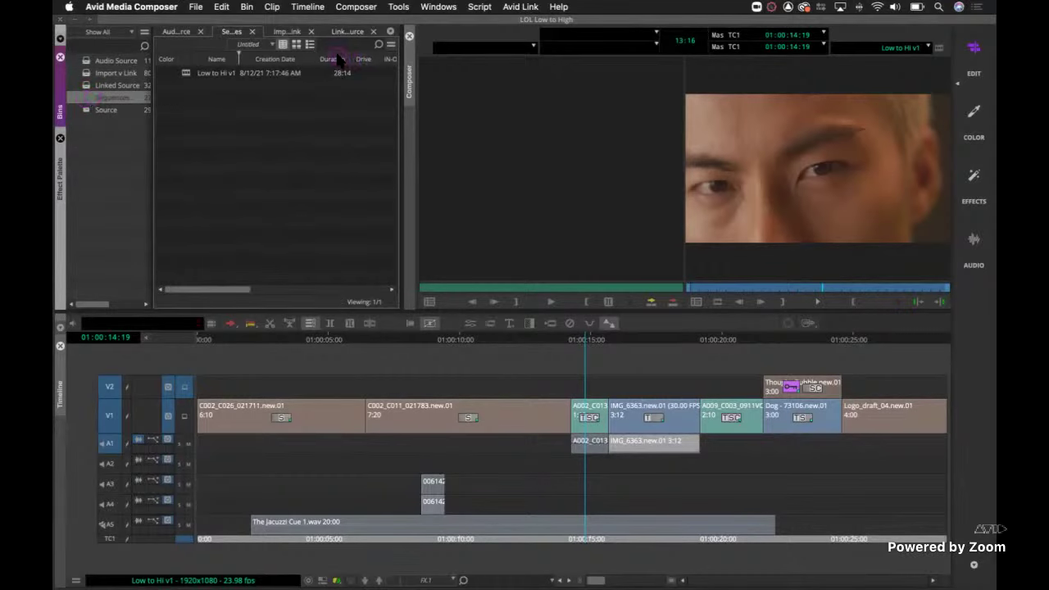
{"action": "left_click_drag", "start_coordinate": [232, 31], "coordinate": [240, 101]}
{"action": "left_click_drag", "start_coordinate": [481, 382], "coordinate": [795, 395]}
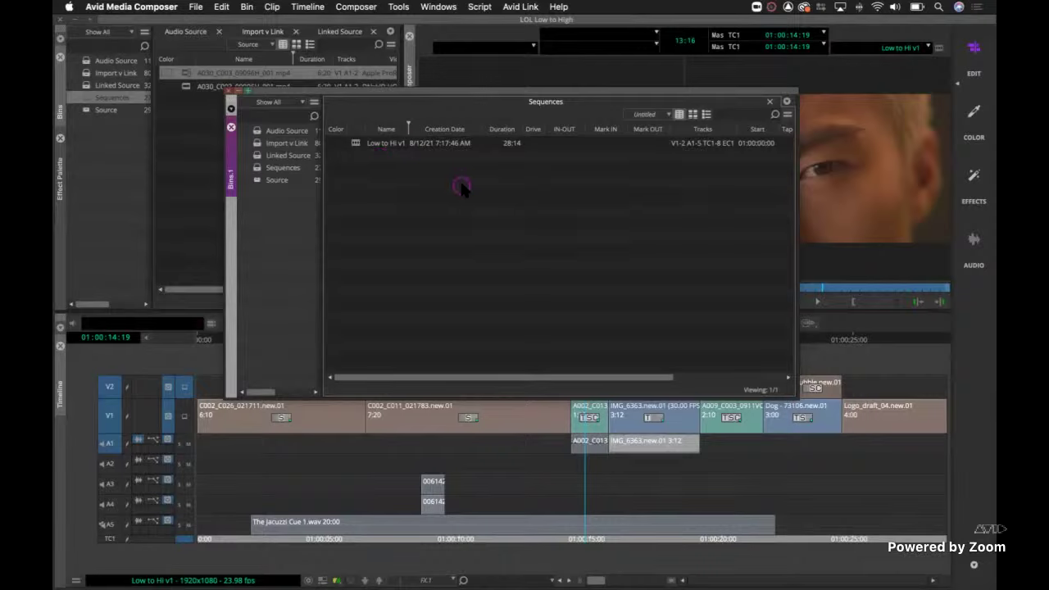
- Duplicate Low to Hi v1 with Cmd+D and rename the copy 'Low to Hi v2 FIN'
{"action": "left_click", "coordinate": [355, 144]}
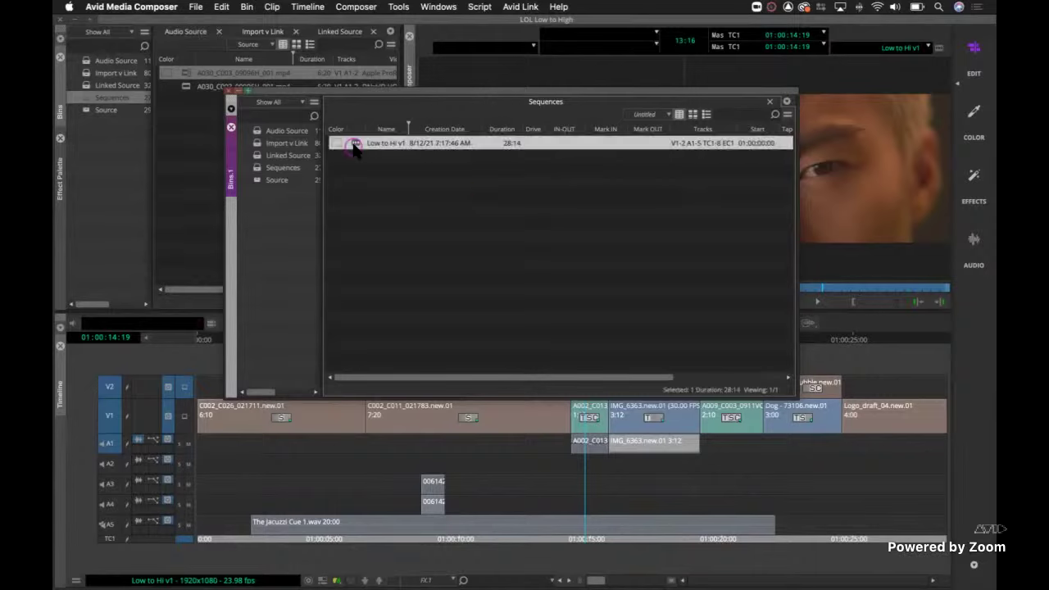
{"action": "key", "text": "super+d"}
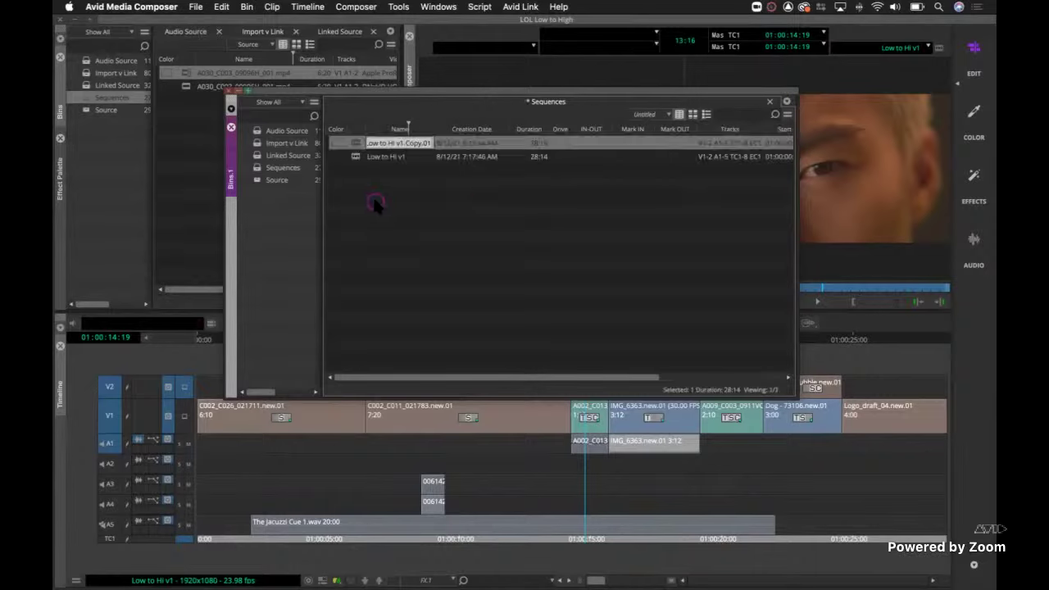
{"action": "left_click", "coordinate": [402, 144]}
{"action": "left_click_drag", "start_coordinate": [408, 144], "coordinate": [449, 150]}
{"action": "key", "text": "BackSpace"}
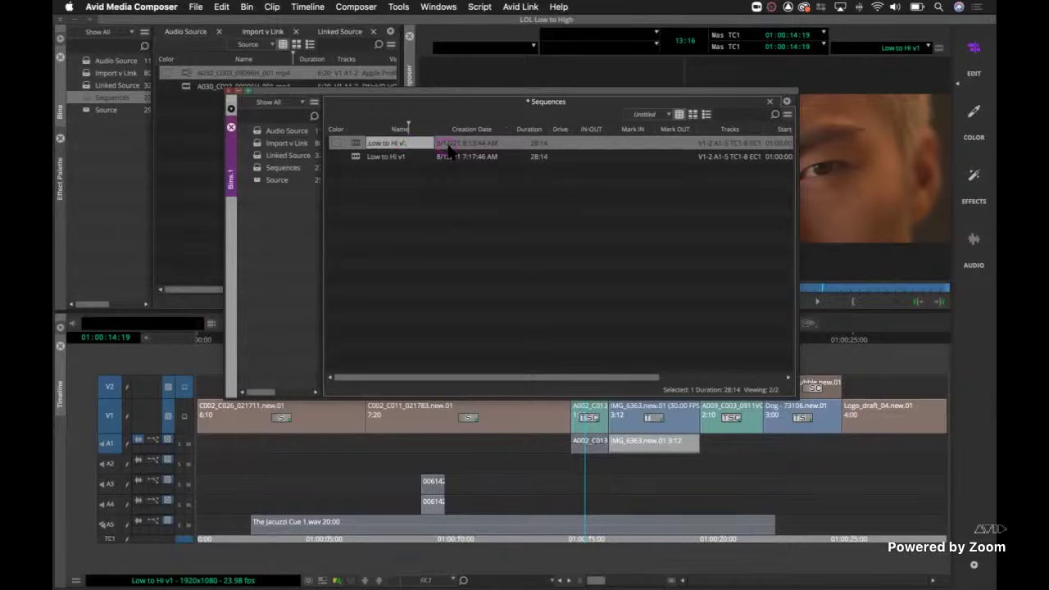
{"action": "type", "text": "2 FIN"}
{"action": "left_click", "coordinate": [355, 143]}
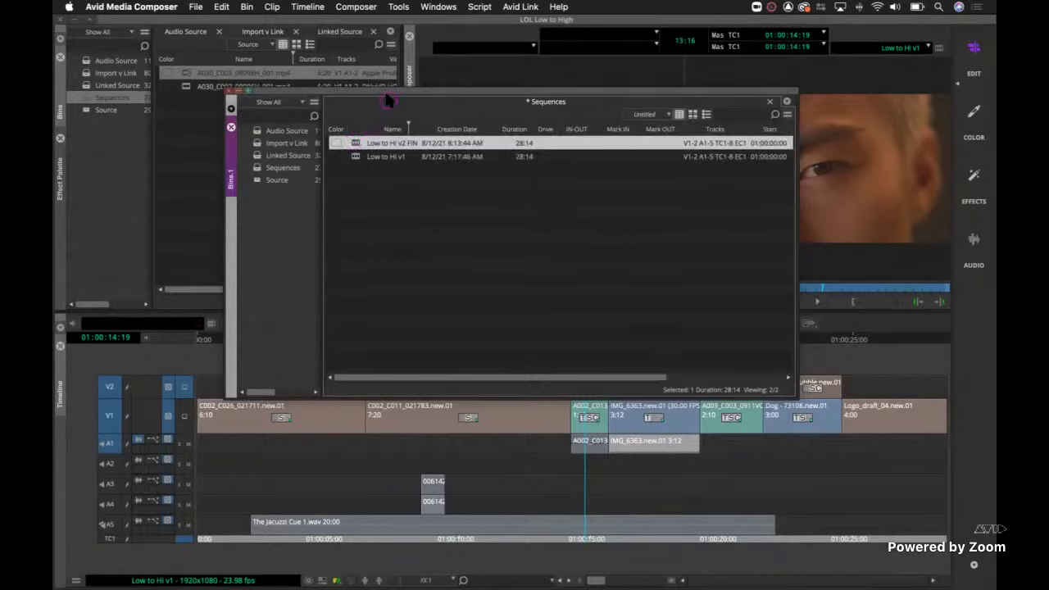
{"action": "left_click_drag", "start_coordinate": [385, 95], "coordinate": [479, 214]}
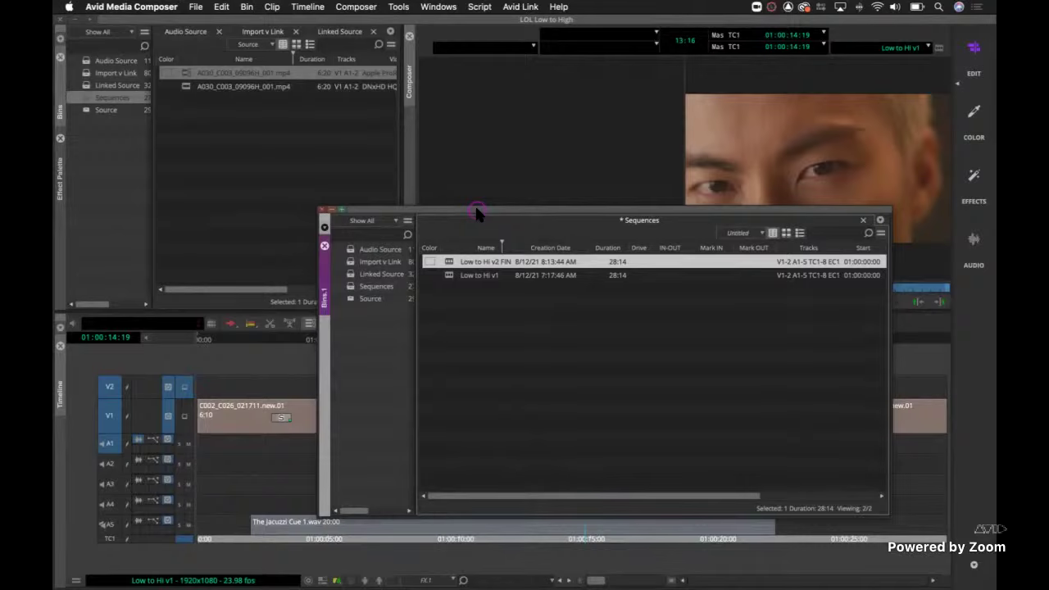
- Create a new empty bin named 'ONLINE Seq' in the project's bin list
{"action": "left_click", "coordinate": [97, 145]}
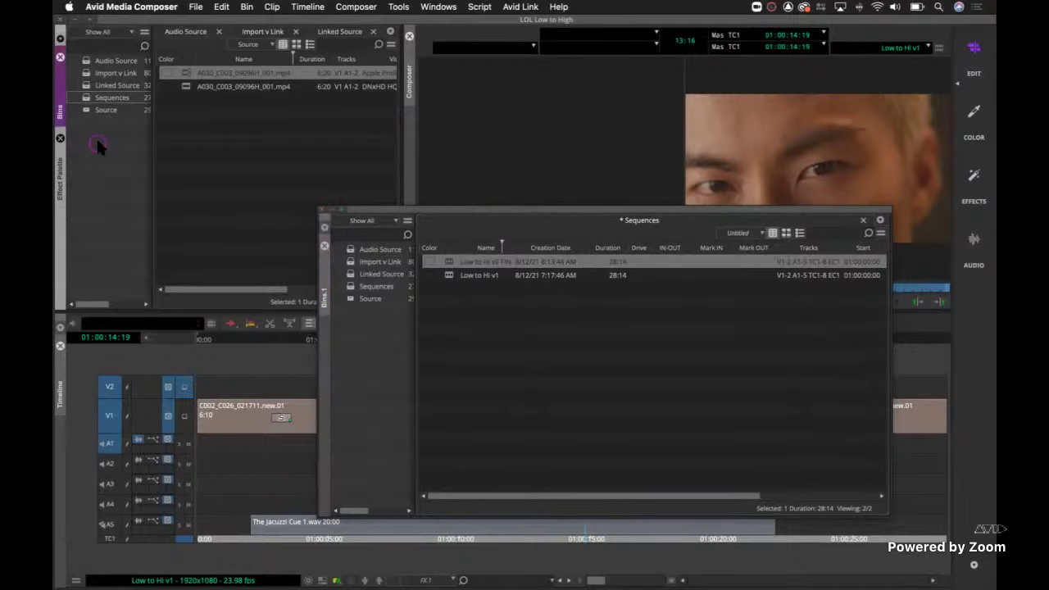
{"action": "left_click", "coordinate": [473, 267]}
{"action": "right_click", "coordinate": [100, 165]}
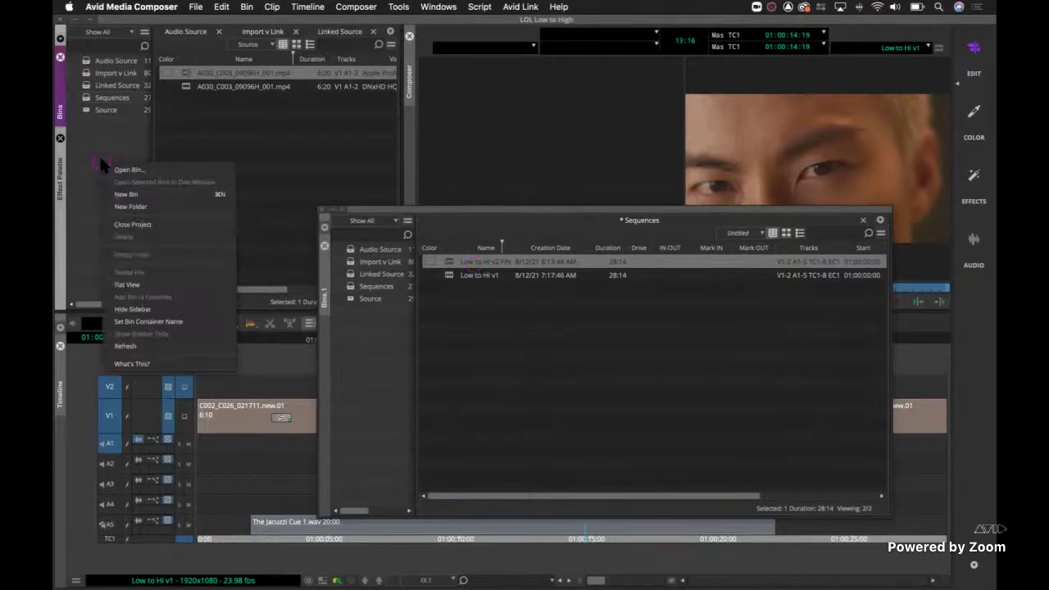
{"action": "left_click", "coordinate": [177, 195]}
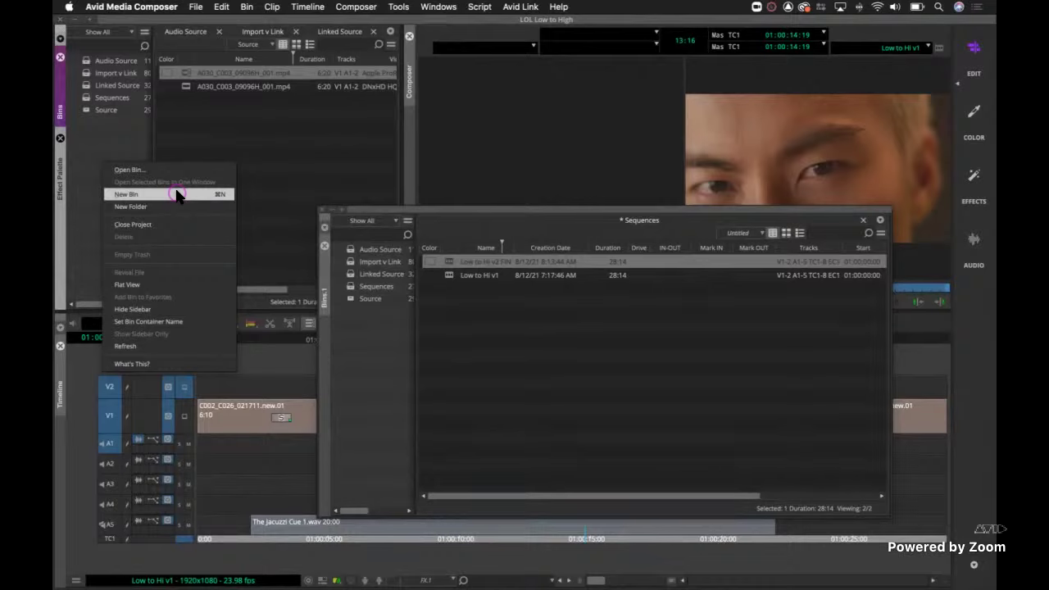
{"action": "left_click", "coordinate": [178, 196]}
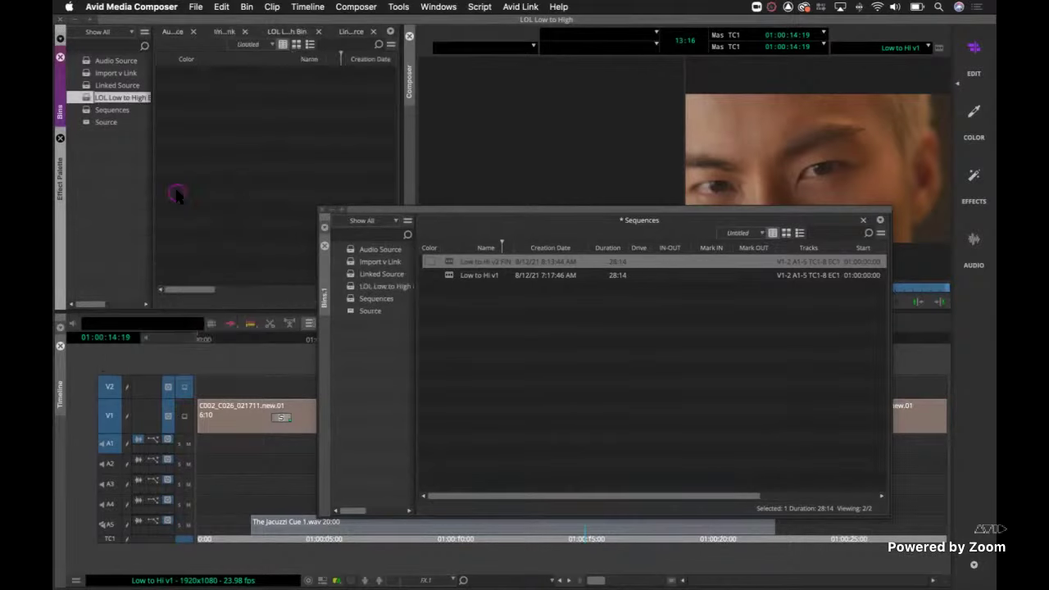
{"action": "type", "text": "ONL"}
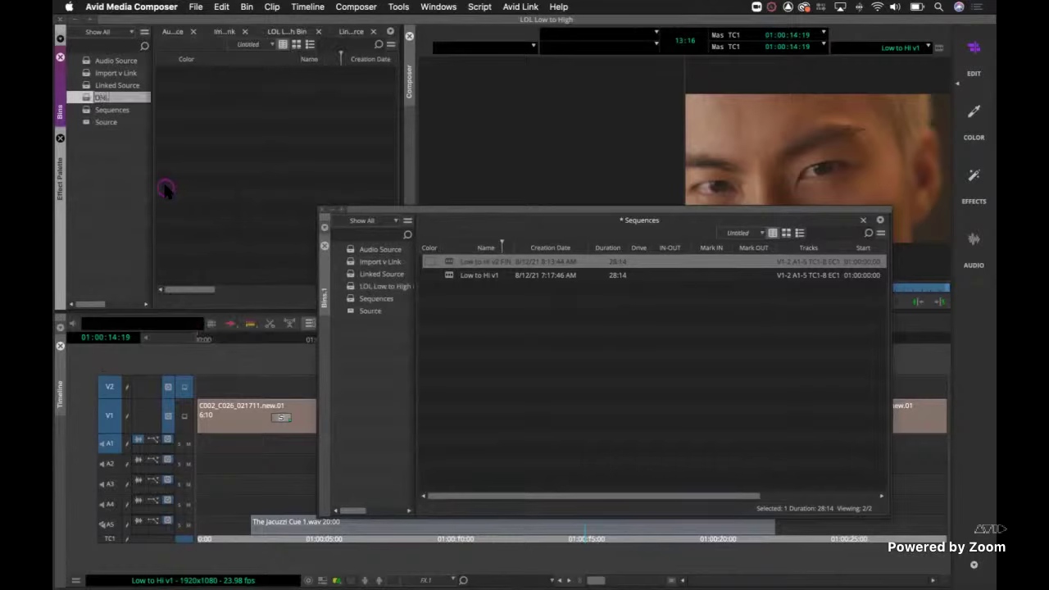
{"action": "type", "text": "INE Seq"}
{"action": "key", "text": "Return"}
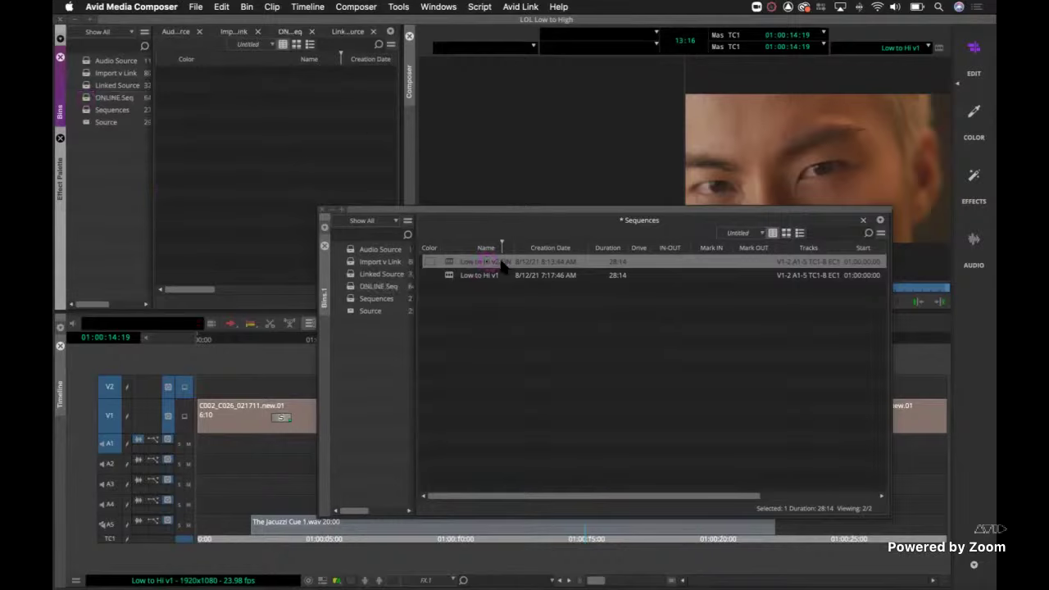
- Copy Low to Hi v2 FIN into the ONLINE Seq bin and save the bins
{"action": "left_click_drag", "start_coordinate": [519, 265], "coordinate": [247, 129]}
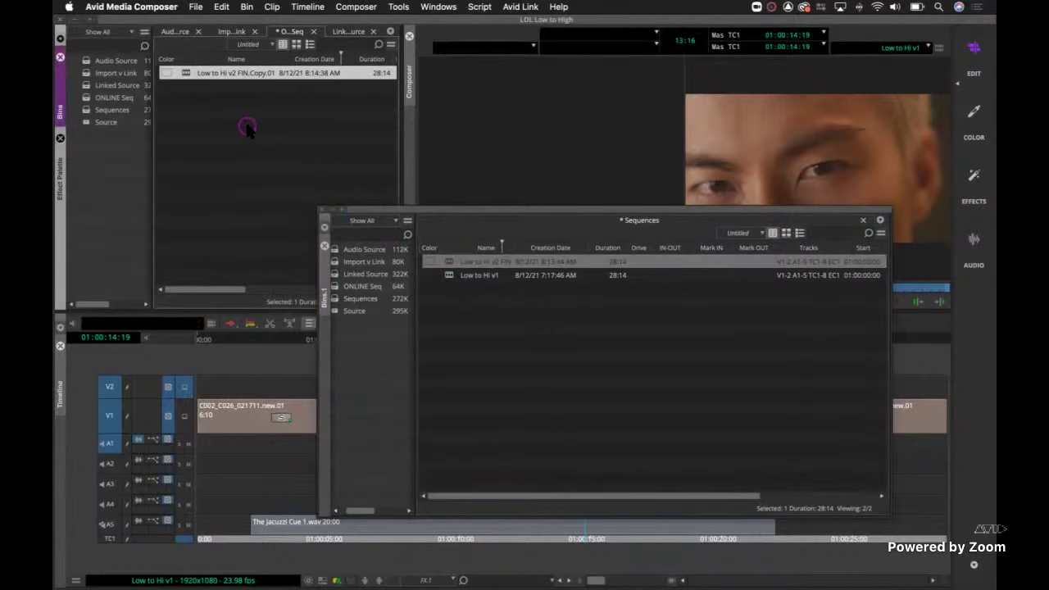
{"action": "left_click", "coordinate": [111, 170]}
{"action": "key", "text": "super+s"}
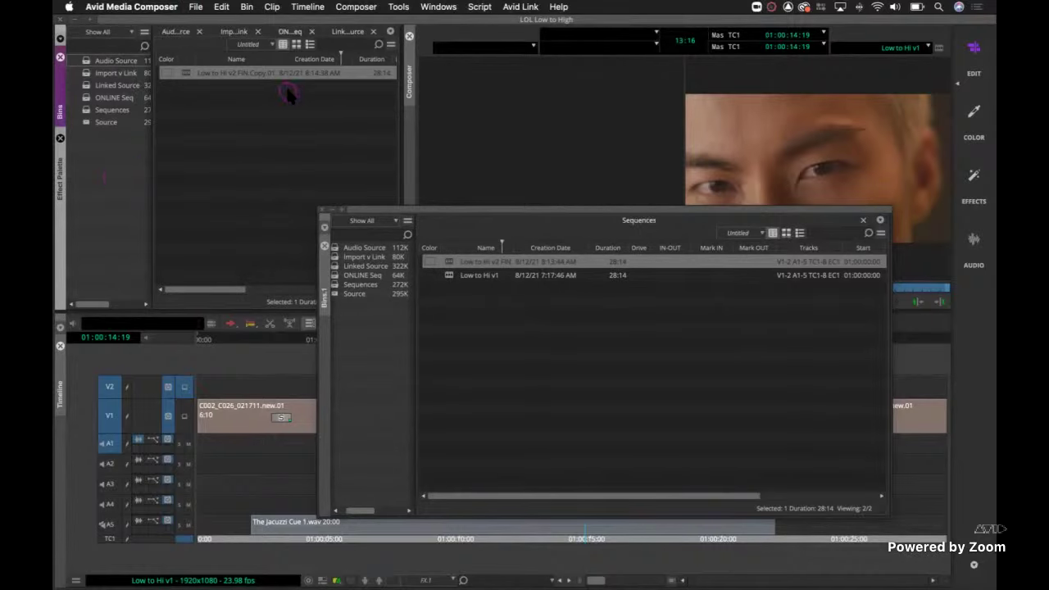
- Select Low to Hi v2 FIN.Copy.01 in ONLINE Seq and move the Sequences bin aside
{"action": "left_click", "coordinate": [265, 75]}
{"action": "left_click", "coordinate": [247, 159]}
{"action": "left_click", "coordinate": [182, 78]}
{"action": "left_click_drag", "start_coordinate": [421, 211], "coordinate": [561, 84]}
- Load Low to Hi v2 FIN.Copy.01 into the timeline
{"action": "double_click", "coordinate": [185, 74]}
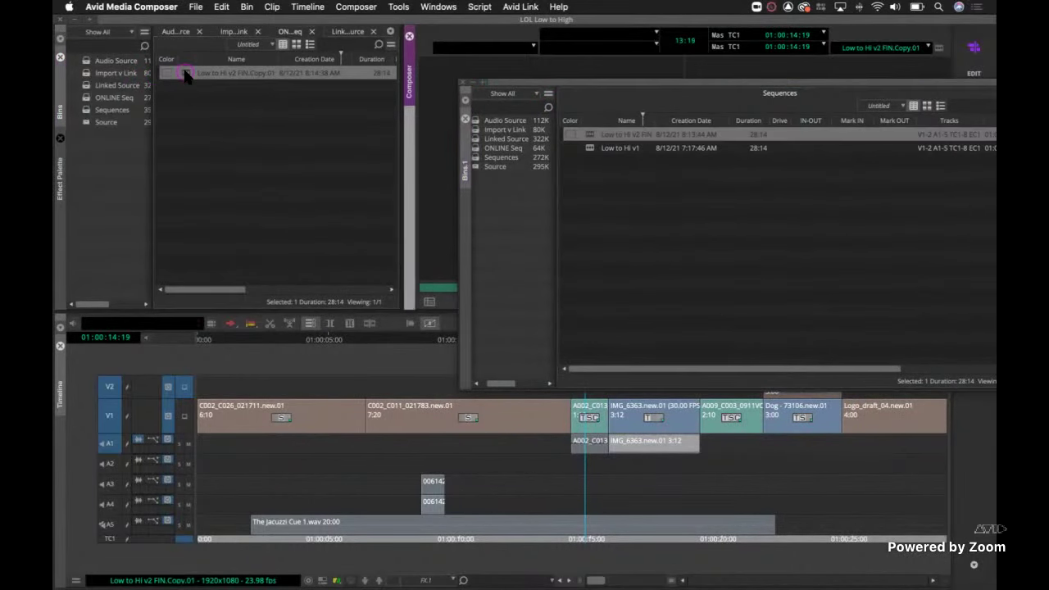
{"action": "left_click", "coordinate": [342, 474]}
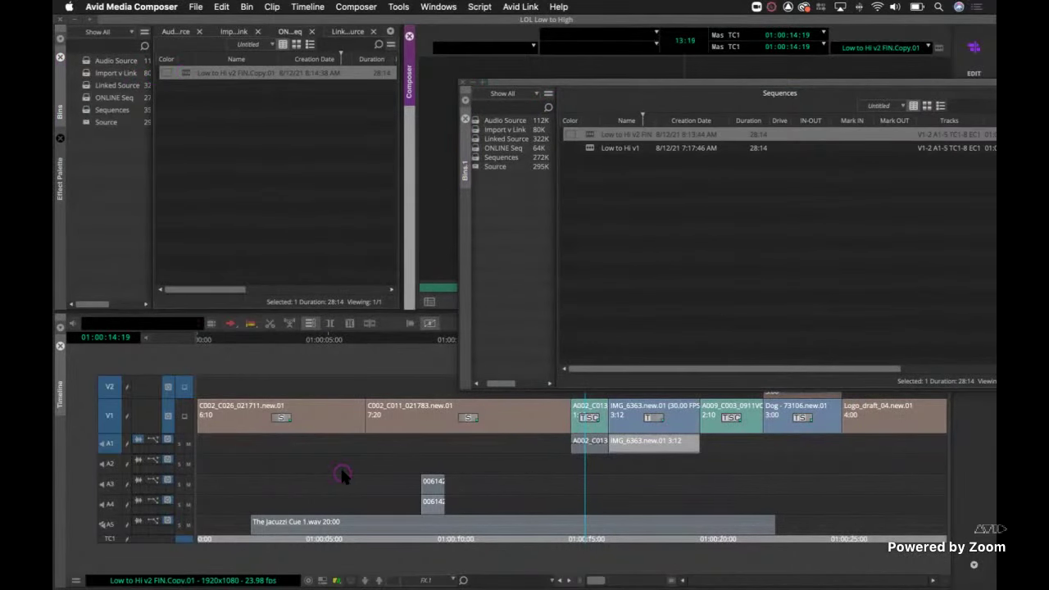
{"action": "left_click", "coordinate": [248, 413]}
{"action": "left_click", "coordinate": [312, 388]}
- Open the Relink dialog for Low to Hi v2 FIN.Copy.01 from its context menu
{"action": "left_click", "coordinate": [187, 76]}
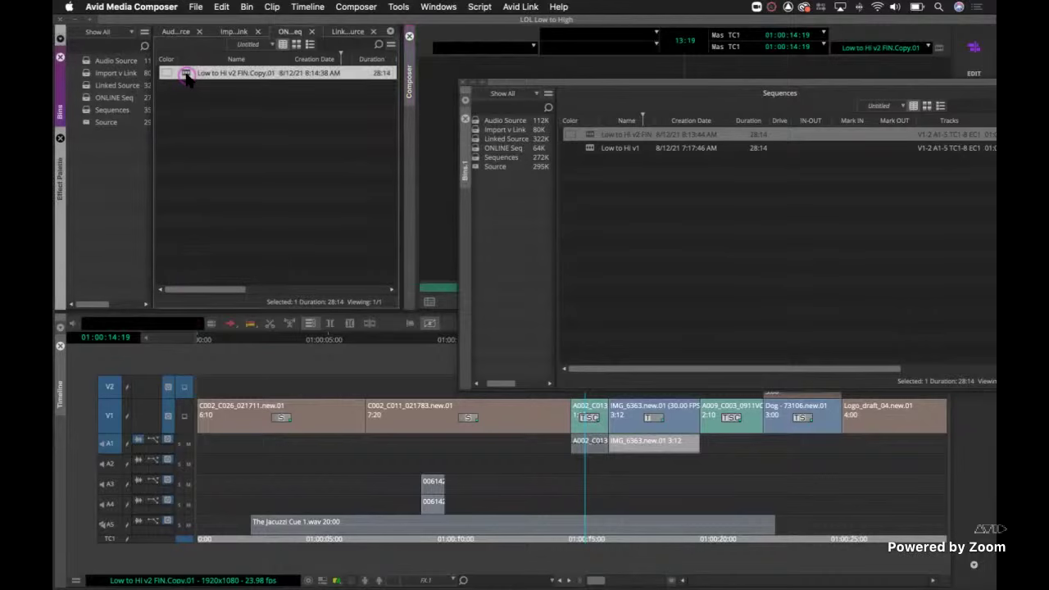
{"action": "right_click", "coordinate": [187, 77]}
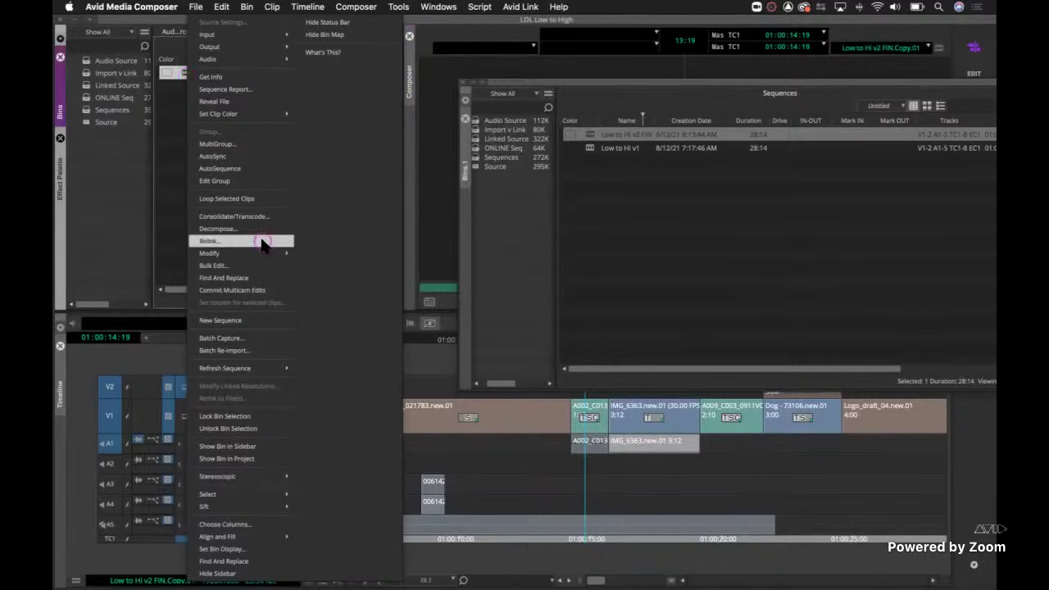
{"action": "left_click", "coordinate": [263, 243]}
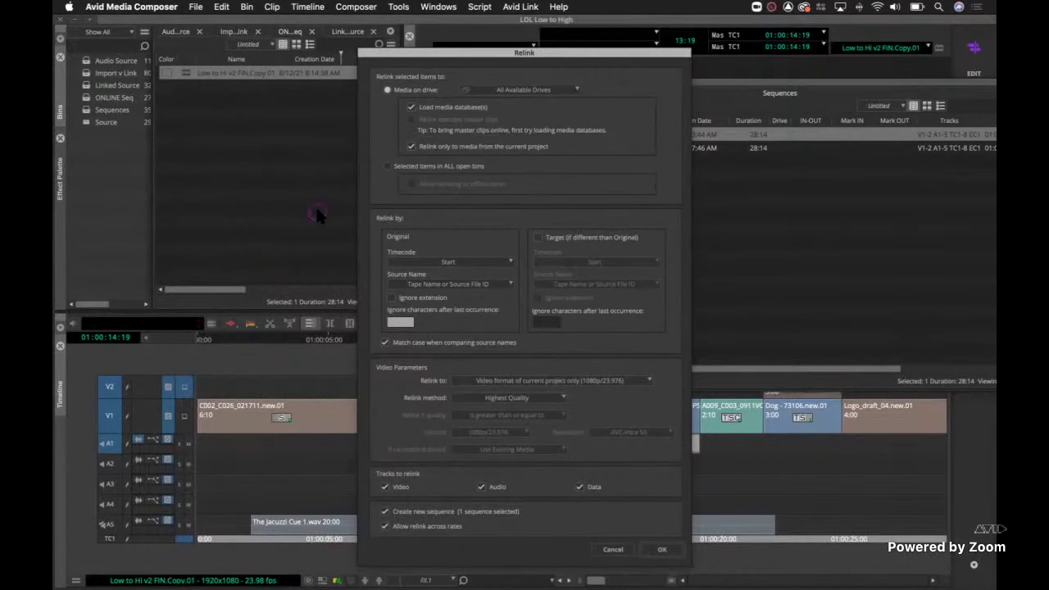
- Keep Highest Quality as the relink method and turn off Create new sequence
{"action": "left_click_drag", "start_coordinate": [442, 51], "coordinate": [441, 17]}
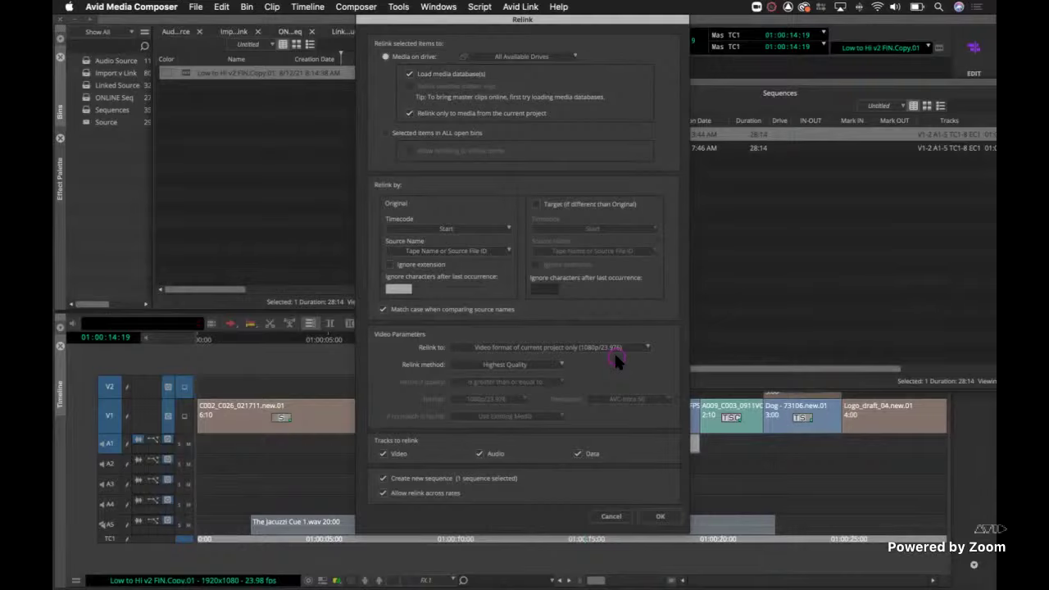
{"action": "left_click", "coordinate": [489, 367]}
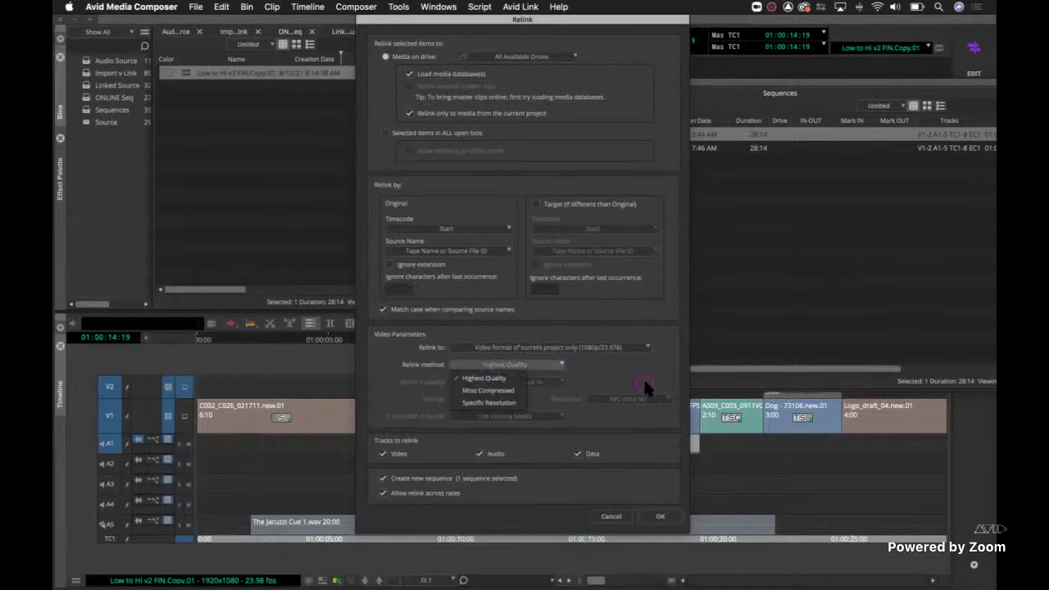
{"action": "left_click", "coordinate": [609, 373]}
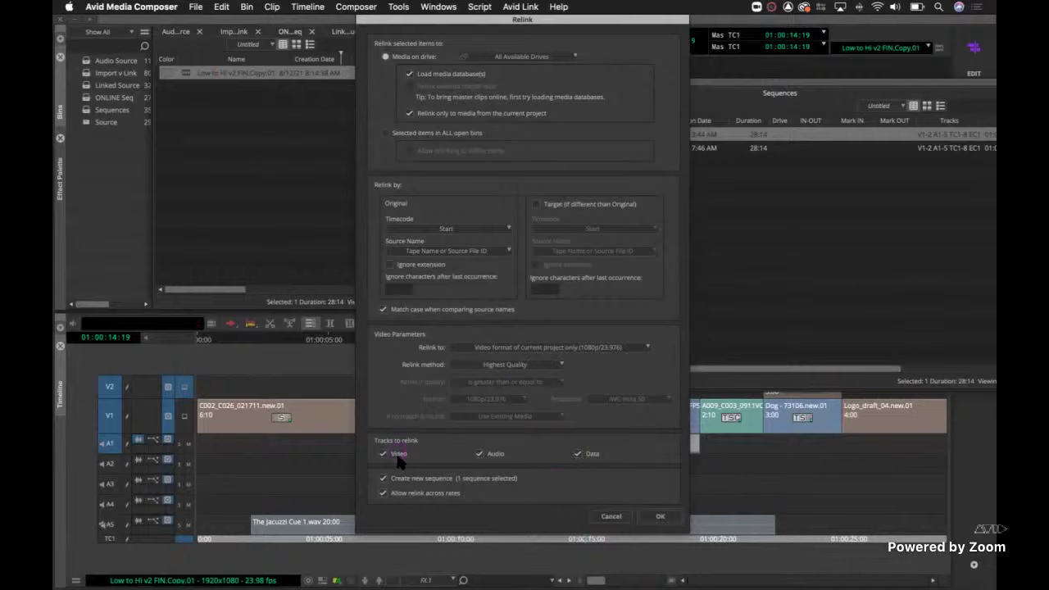
{"action": "left_click", "coordinate": [383, 479]}
- Set Relink to 'Any video format' and run the relink with OK
{"action": "left_click", "coordinate": [625, 344]}
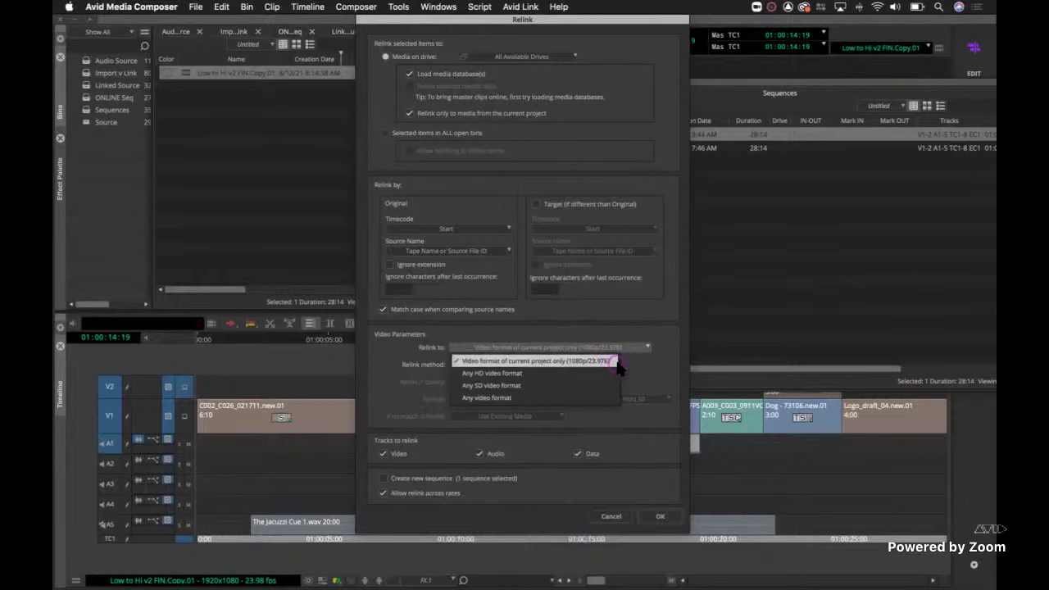
{"action": "left_click", "coordinate": [584, 401]}
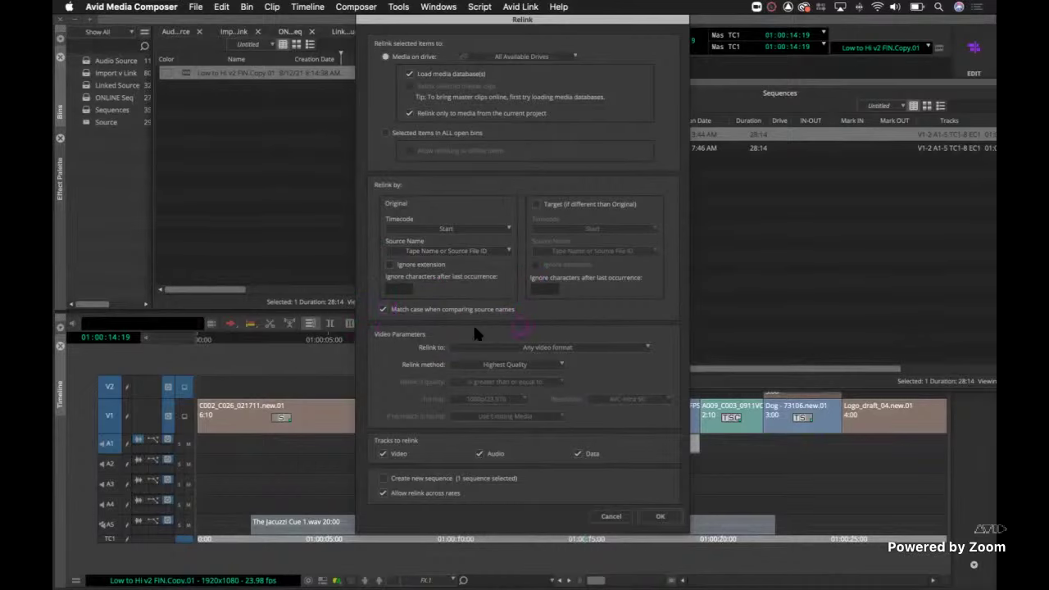
{"action": "left_click", "coordinate": [560, 349]}
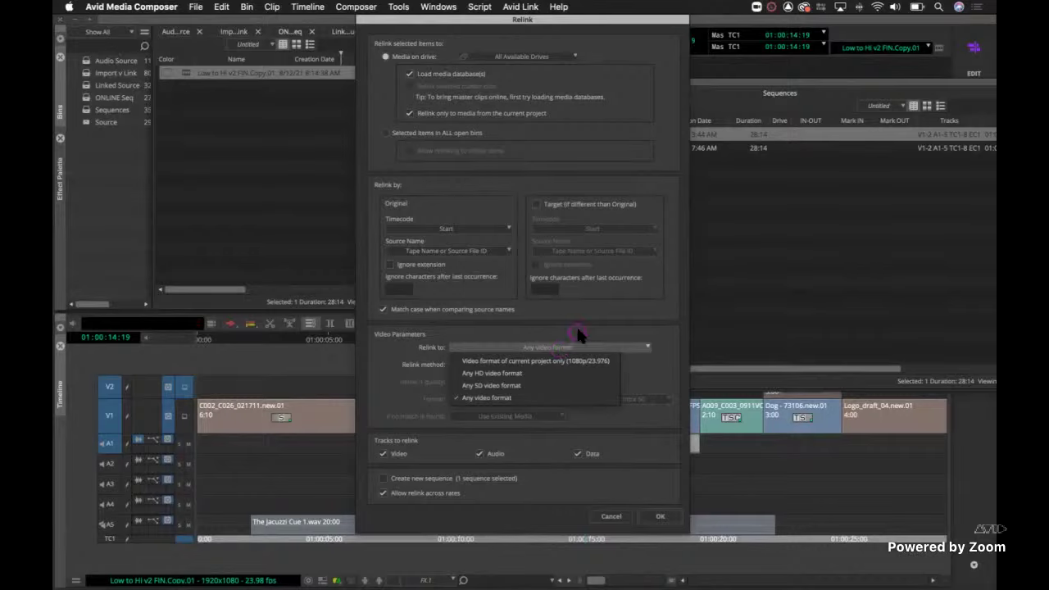
{"action": "left_click", "coordinate": [578, 332]}
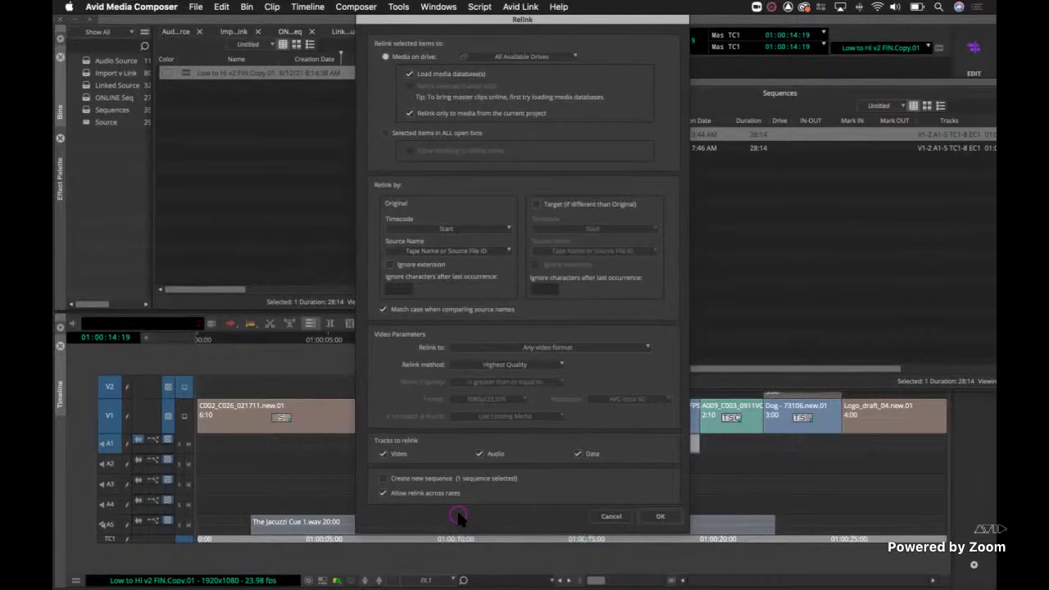
{"action": "left_click", "coordinate": [665, 518]}
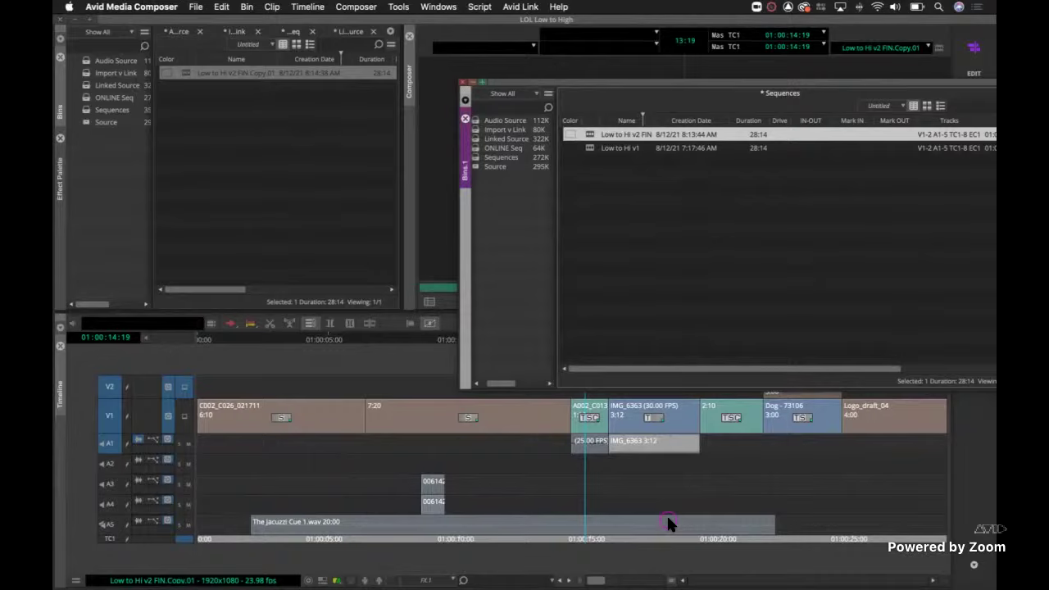
- Scrub the relinked clips from 01:00:01:20 to 01:00:09:11, then bring up the timeline's Clip Color settings
{"action": "left_click", "coordinate": [290, 424]}
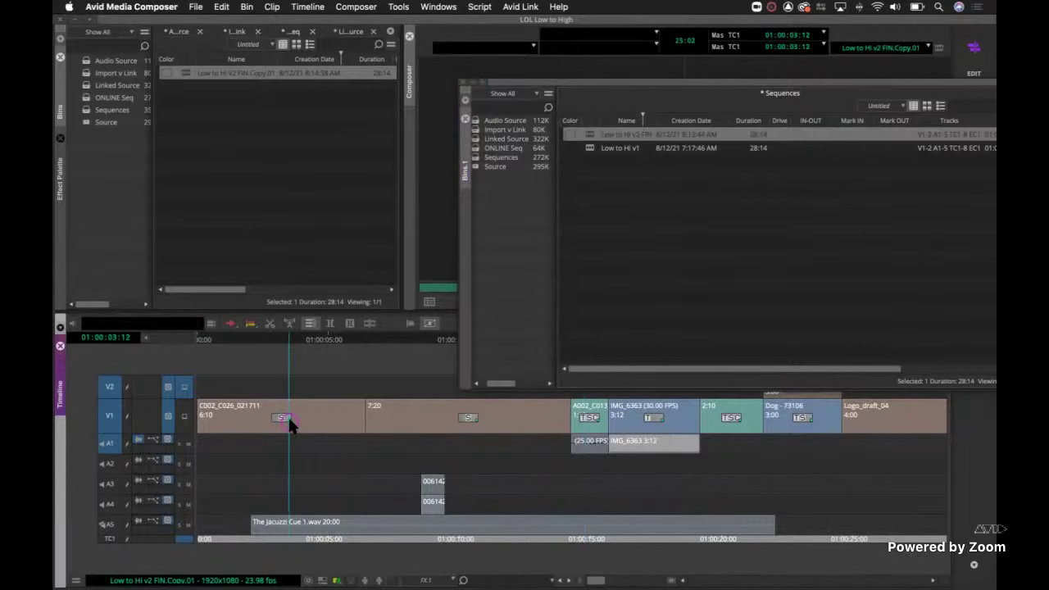
{"action": "left_click_drag", "start_coordinate": [291, 424], "coordinate": [246, 424]}
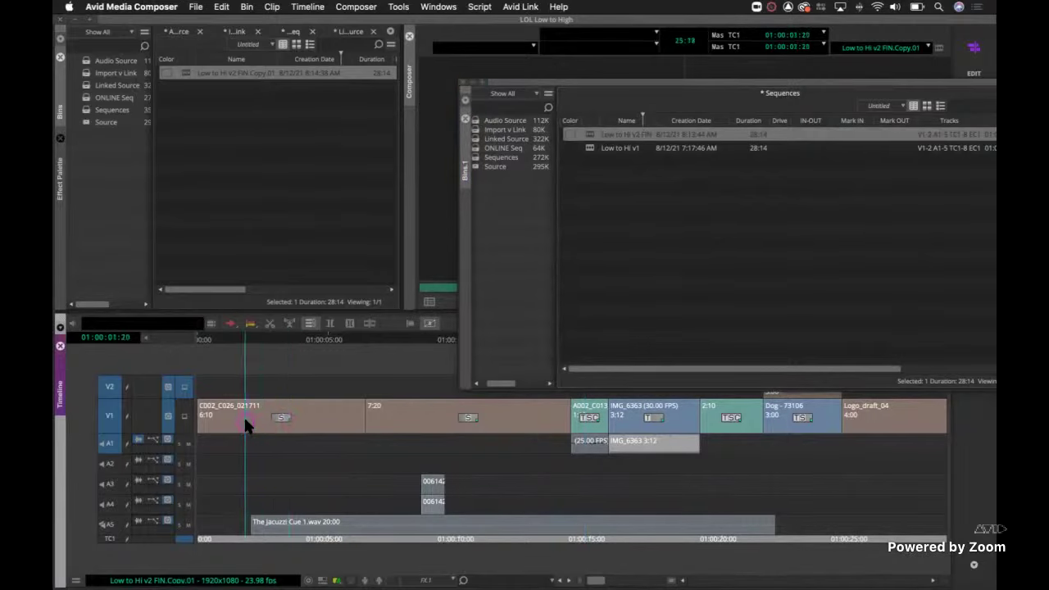
{"action": "left_click", "coordinate": [445, 415]}
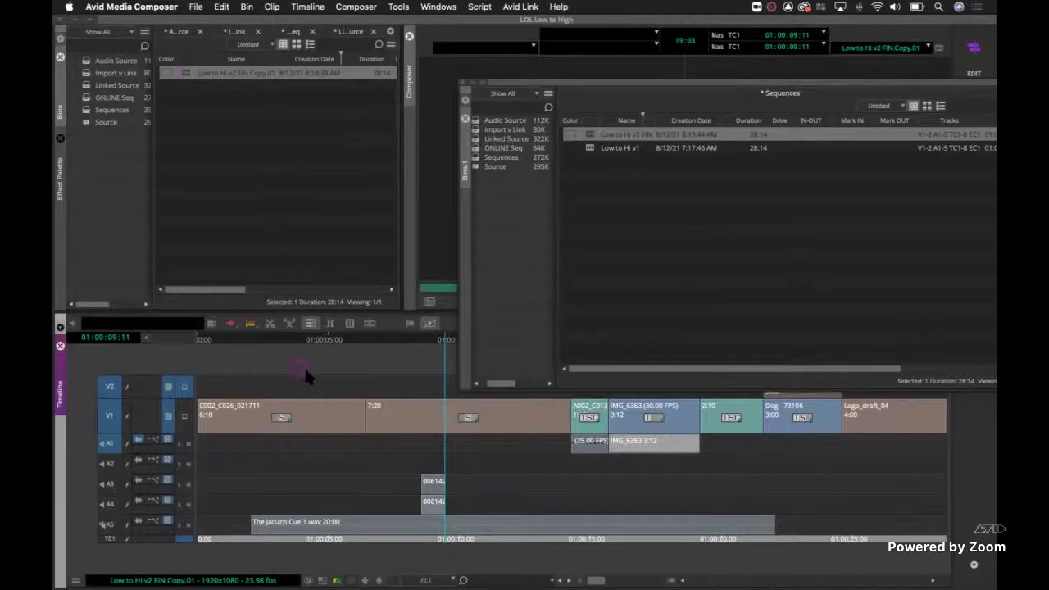
{"action": "left_click", "coordinate": [886, 466]}
{"action": "left_click", "coordinate": [75, 579]}
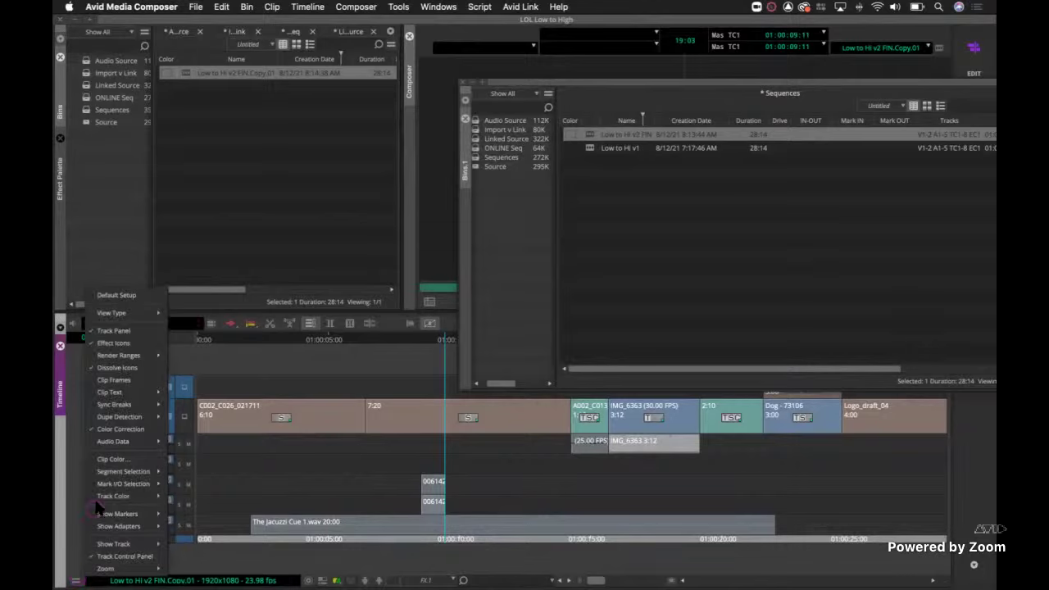
- Make 23.976 mixed-rate clips orange in the Clip Color settings
{"action": "left_click", "coordinate": [110, 461]}
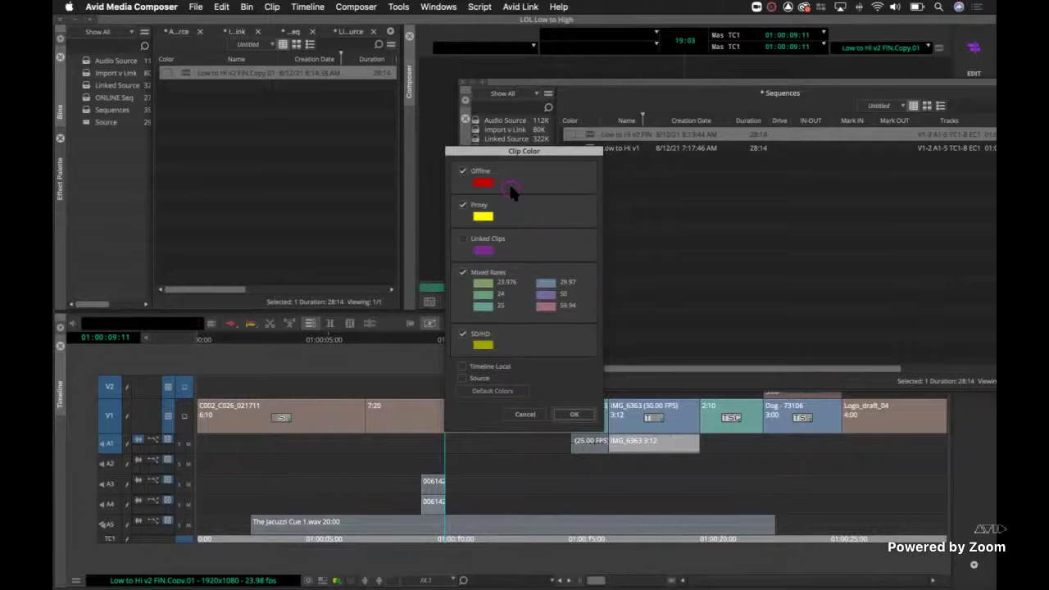
{"action": "left_click", "coordinate": [483, 283]}
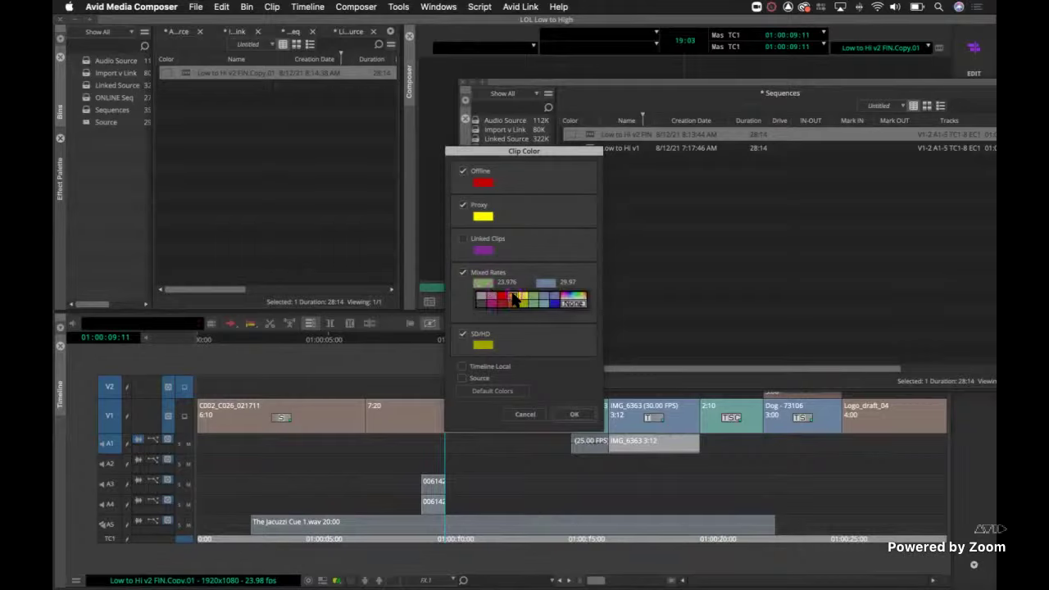
{"action": "left_click", "coordinate": [513, 296]}
{"action": "left_click", "coordinate": [574, 414]}
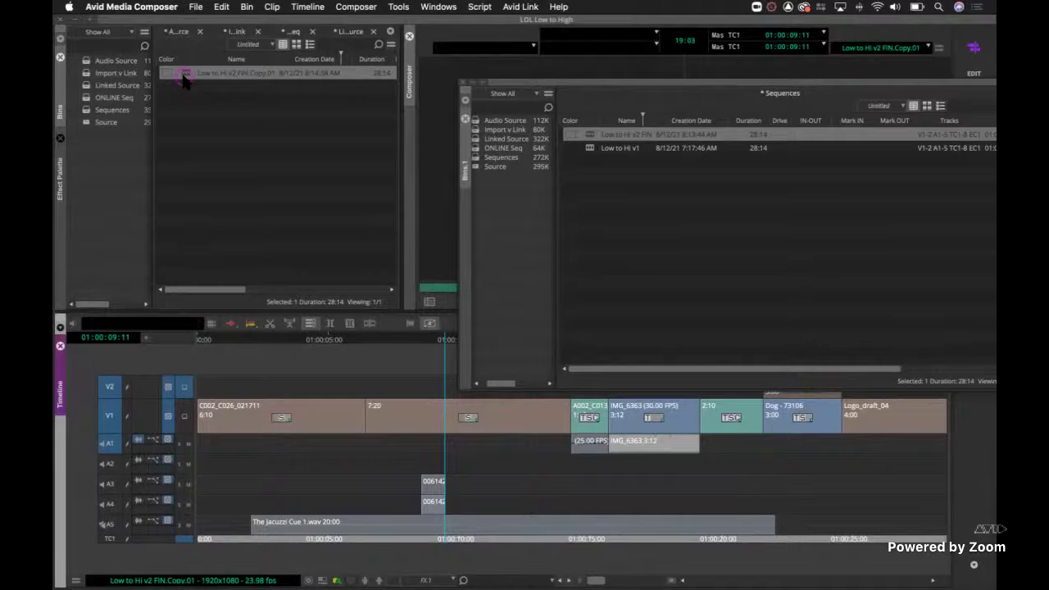
- Save all the bins with Cmd+S
{"action": "right_click", "coordinate": [229, 141]}
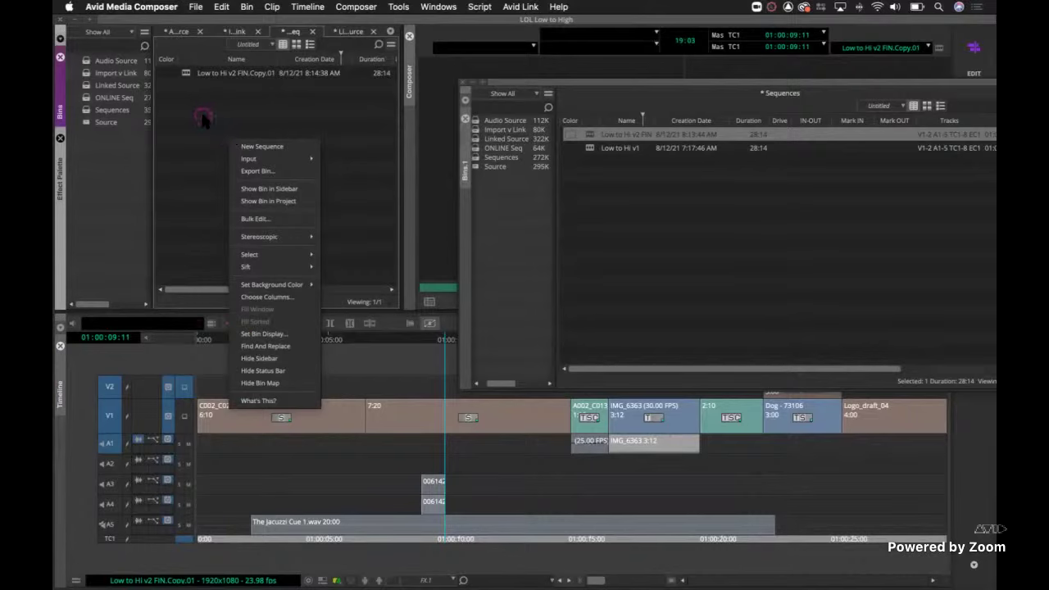
{"action": "left_click", "coordinate": [116, 144]}
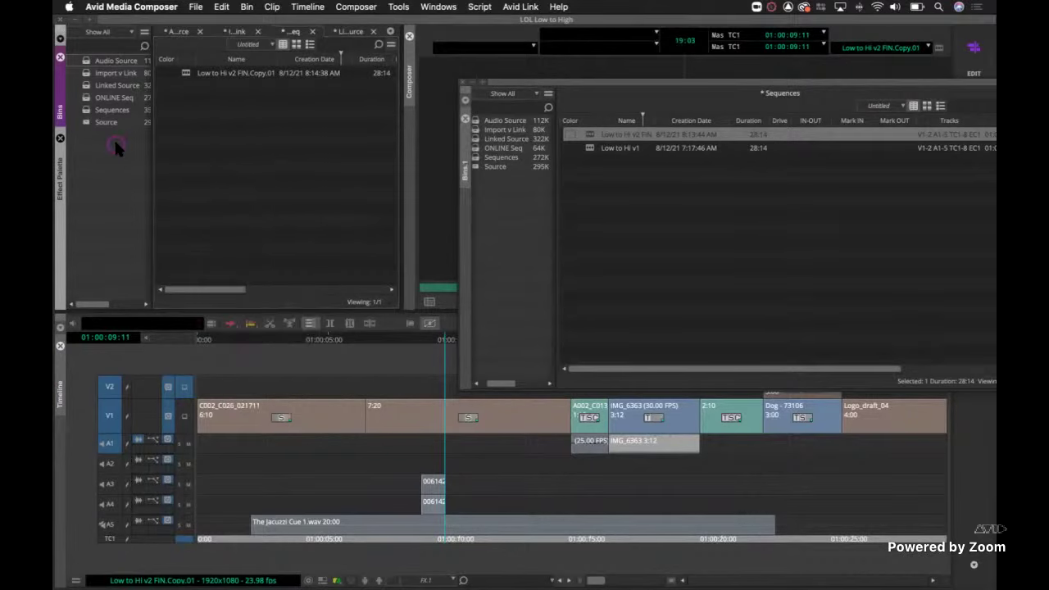
{"action": "key", "text": "super+s"}
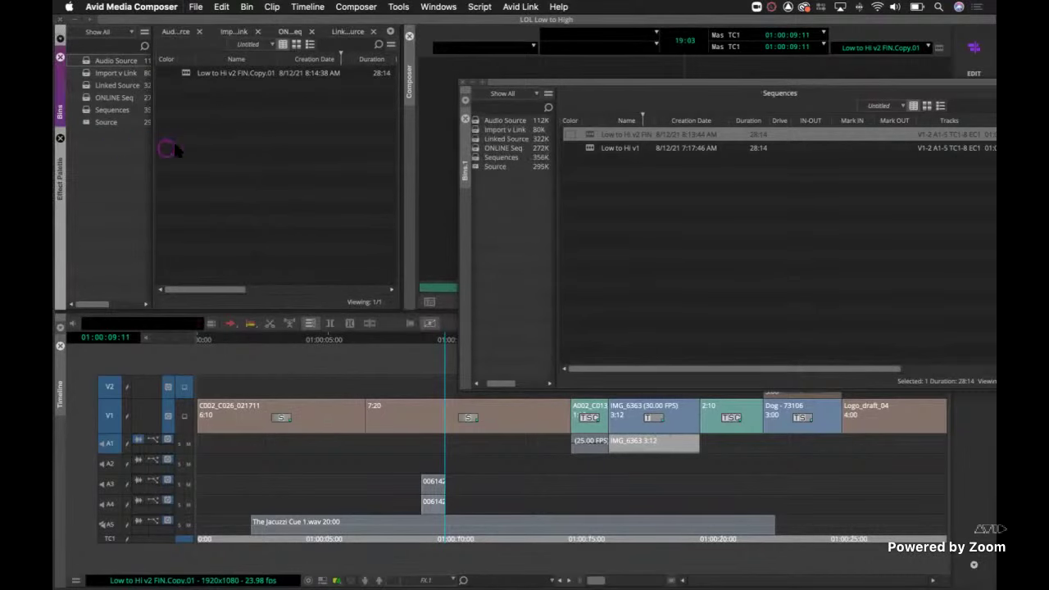
- Turn on Show reference clips in the ONLINE Seq bin's Set Bin Display settings
{"action": "right_click", "coordinate": [217, 145]}
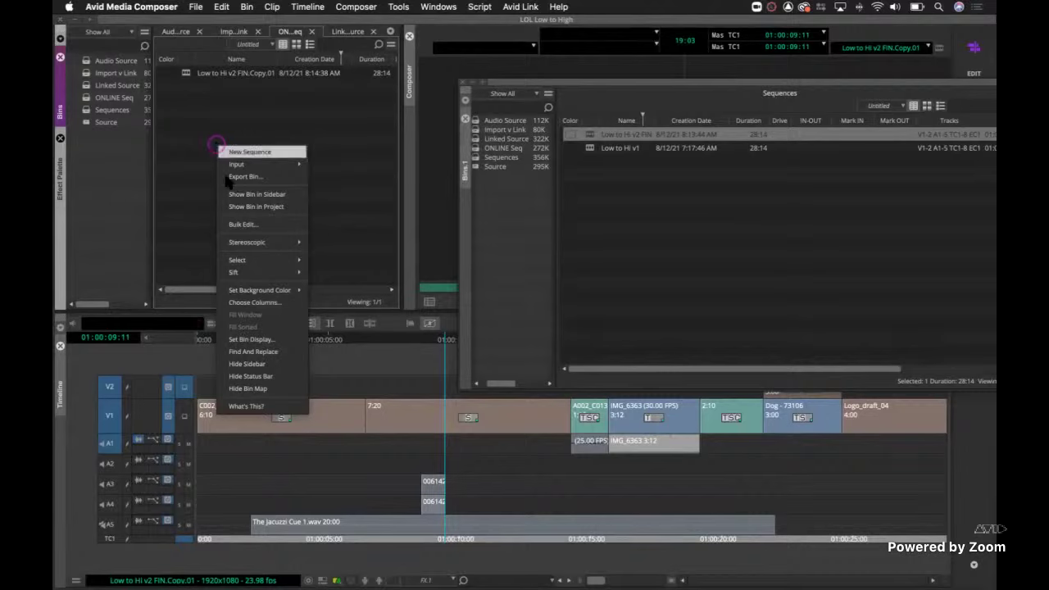
{"action": "left_click", "coordinate": [297, 346]}
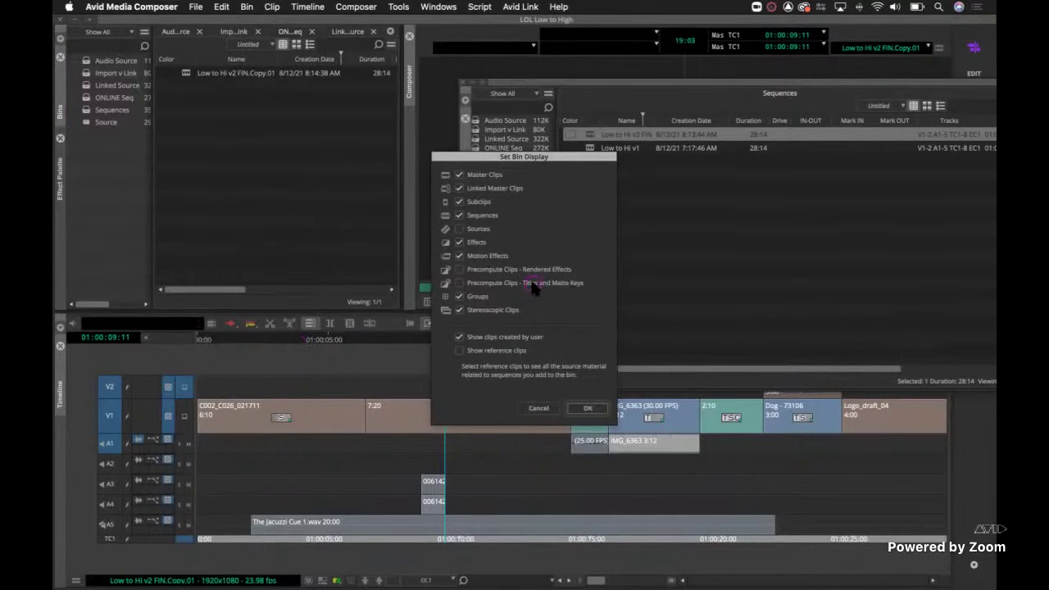
{"action": "left_click", "coordinate": [460, 351]}
{"action": "left_click", "coordinate": [589, 408]}
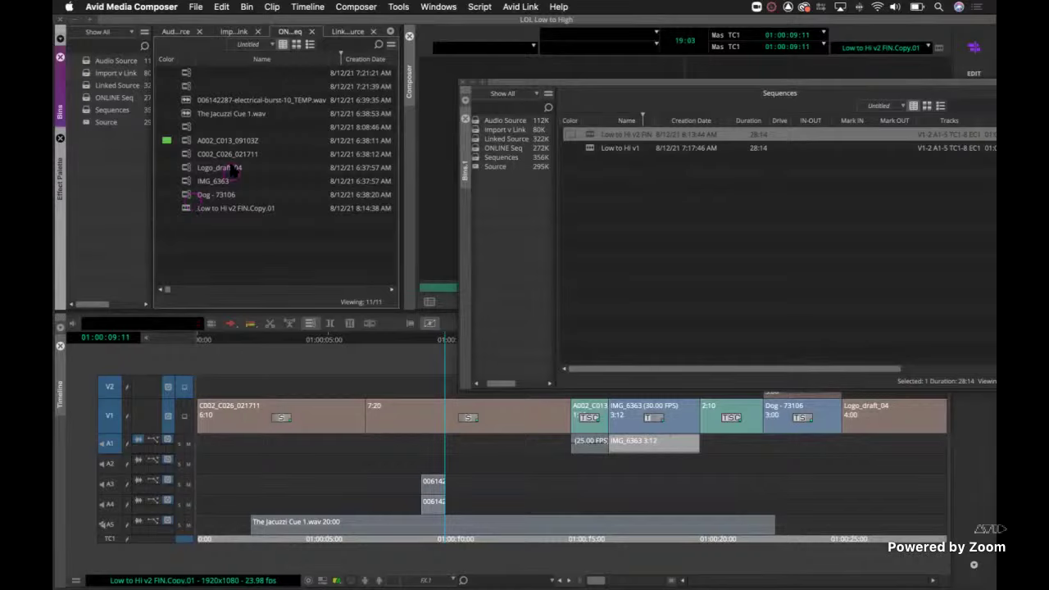
- Switch the ONLINE Seq bin to its Source view and widen it to show more columns
{"action": "left_click", "coordinate": [264, 48]}
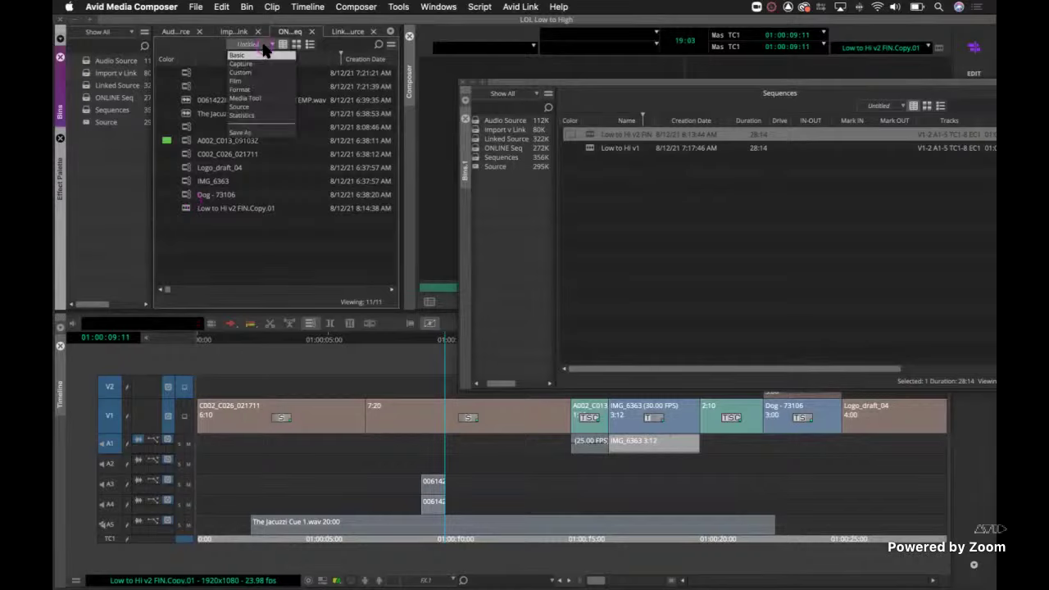
{"action": "left_click", "coordinate": [268, 108]}
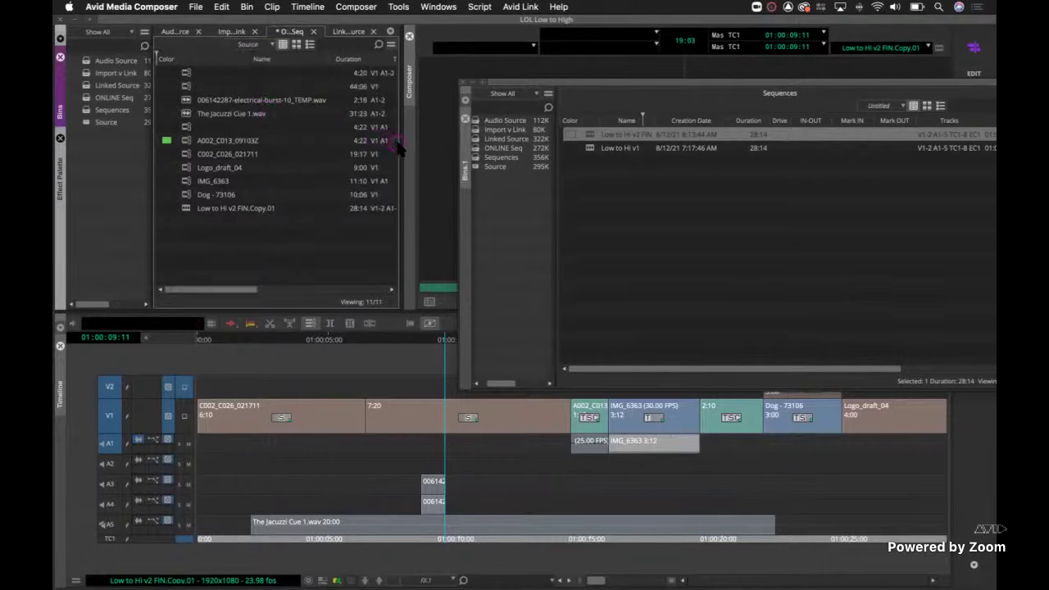
{"action": "left_click_drag", "start_coordinate": [401, 146], "coordinate": [457, 149]}
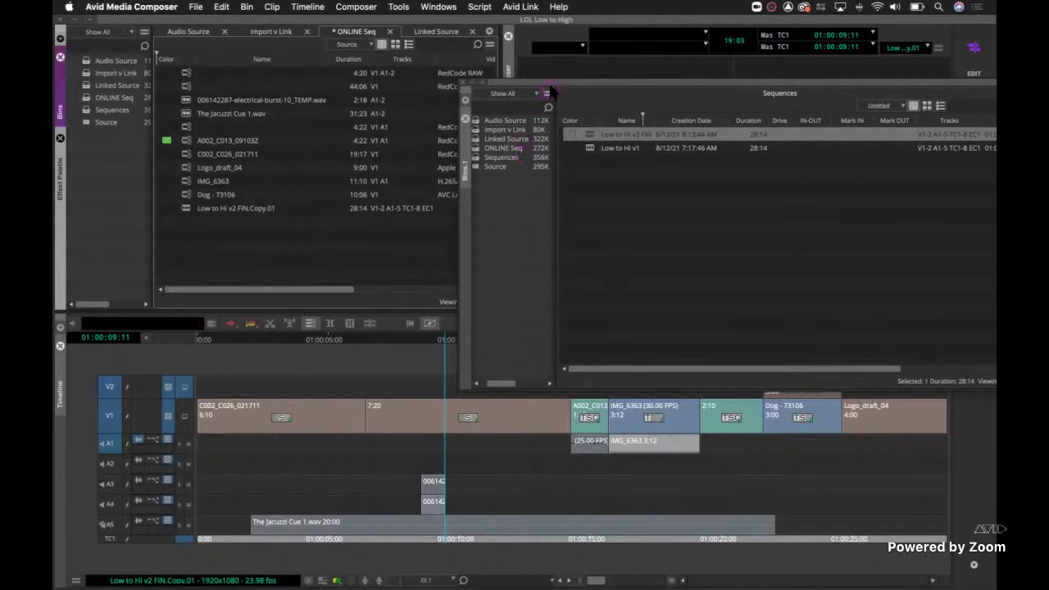
- Move the Sequences bin off the monitor and review the track and video format columns
{"action": "left_click_drag", "start_coordinate": [548, 79], "coordinate": [300, 277]}
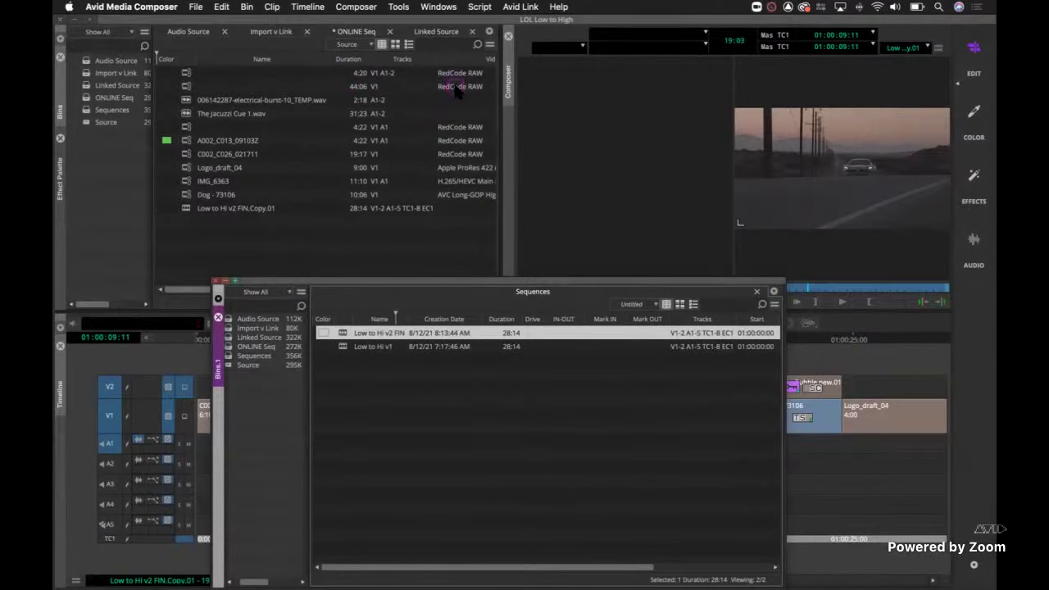
{"action": "scroll", "coordinate": [453, 82], "scroll_direction": "right", "scroll_amount": 5}
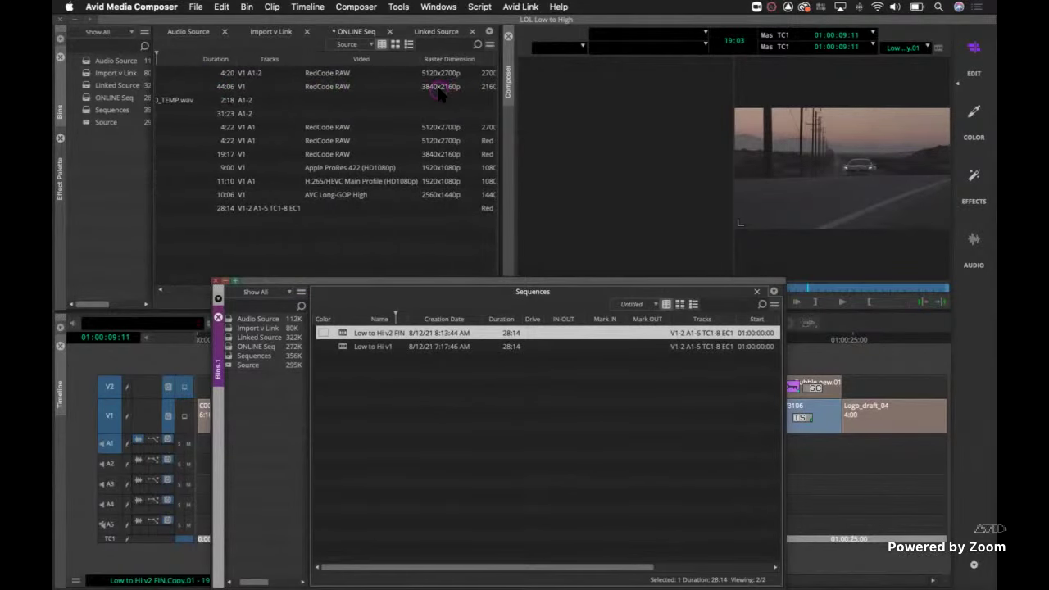
{"action": "scroll", "coordinate": [443, 92], "scroll_direction": "right", "scroll_amount": 3}
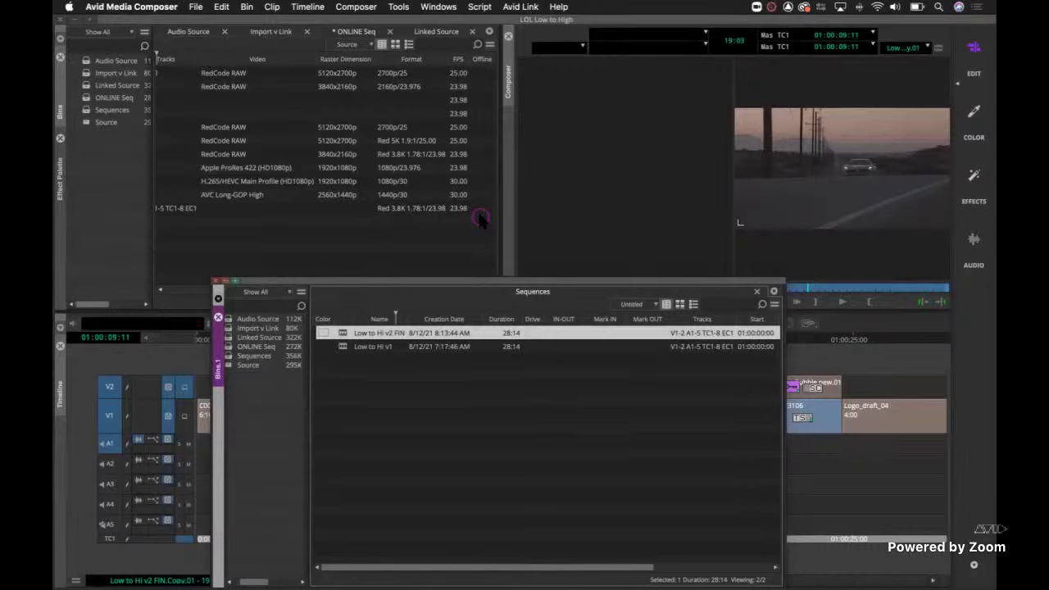
{"action": "scroll", "coordinate": [308, 233], "scroll_direction": "left", "scroll_amount": 10}
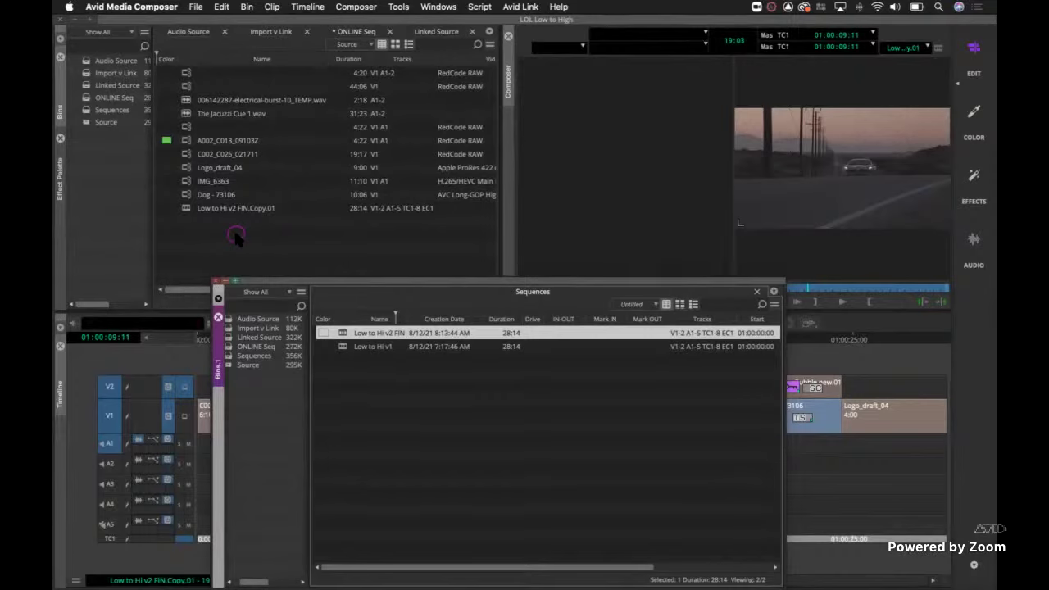
- Uncheck Show reference clips so only Low to Hi v2 FIN.Copy.01 is listed, then select it
{"action": "left_click", "coordinate": [187, 210]}
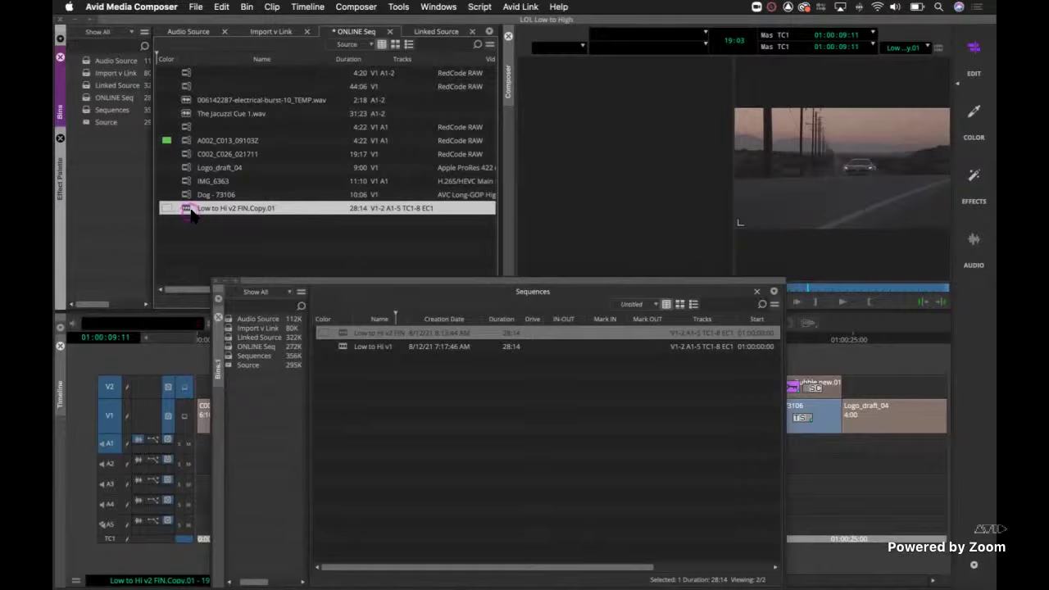
{"action": "left_click", "coordinate": [193, 244]}
{"action": "right_click", "coordinate": [188, 230]}
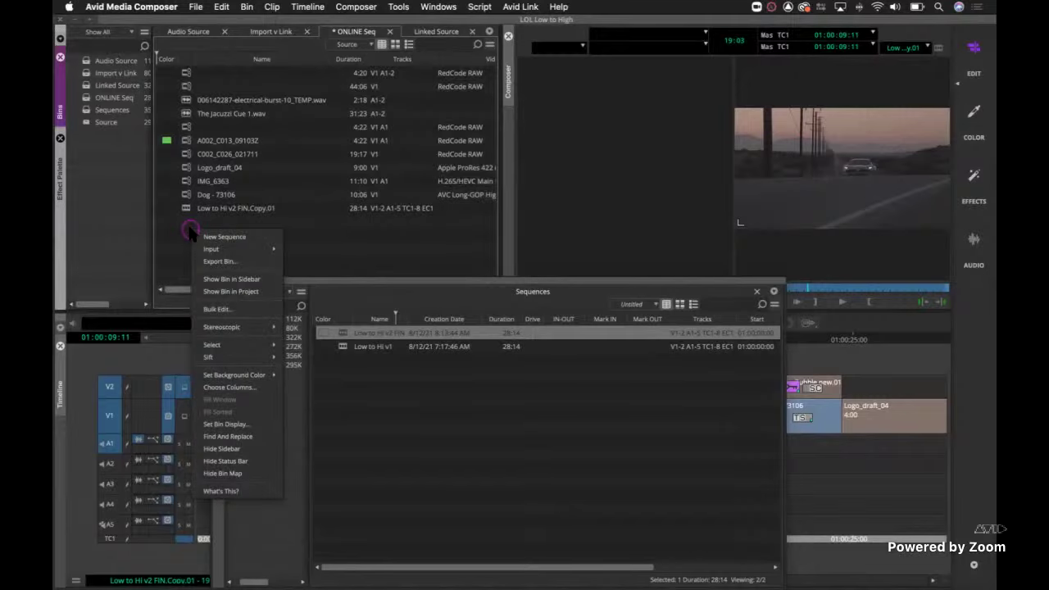
{"action": "left_click", "coordinate": [250, 425]}
{"action": "left_click", "coordinate": [460, 350]}
{"action": "left_click", "coordinate": [588, 408]}
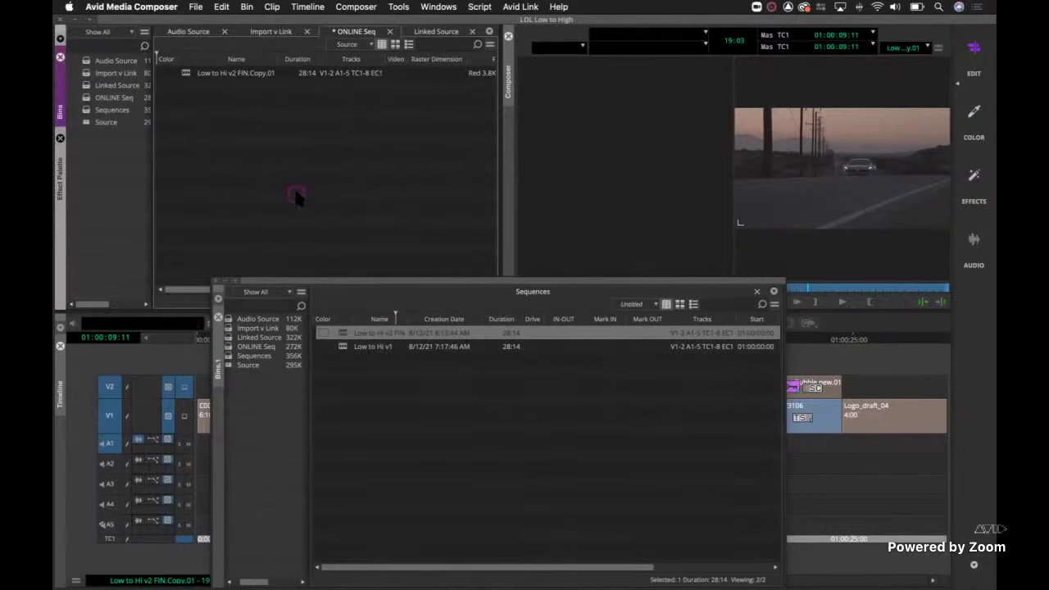
{"action": "left_click", "coordinate": [185, 73]}
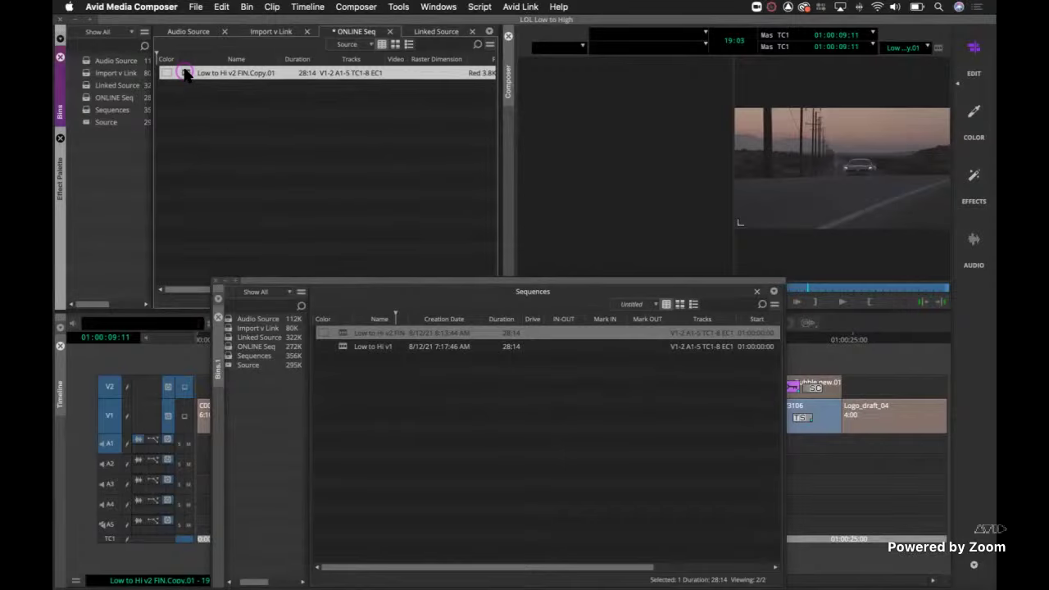
{"action": "left_click", "coordinate": [196, 6]}
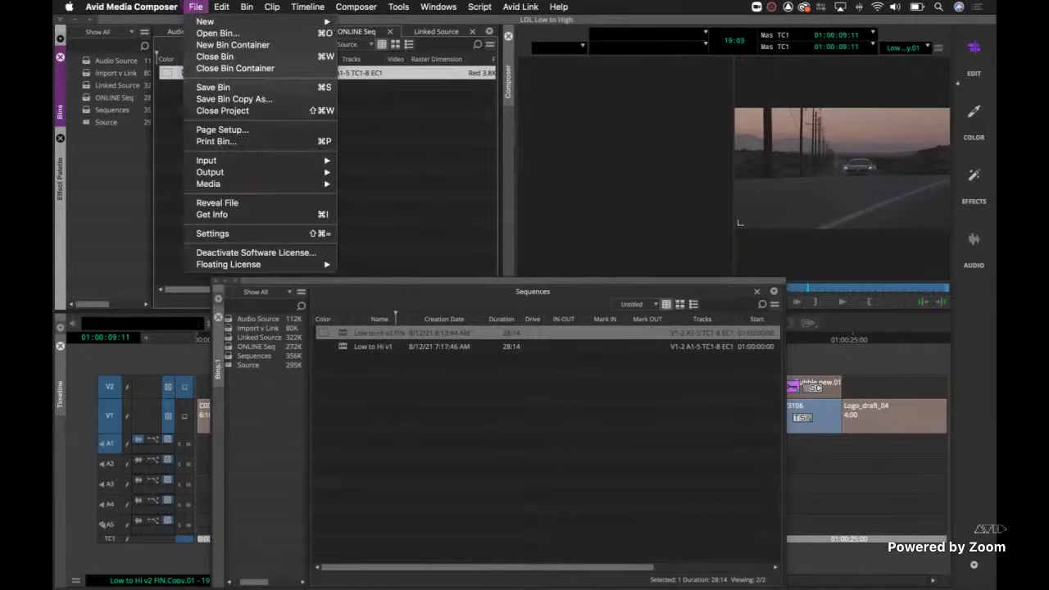
{"action": "left_click", "coordinate": [251, 234]}
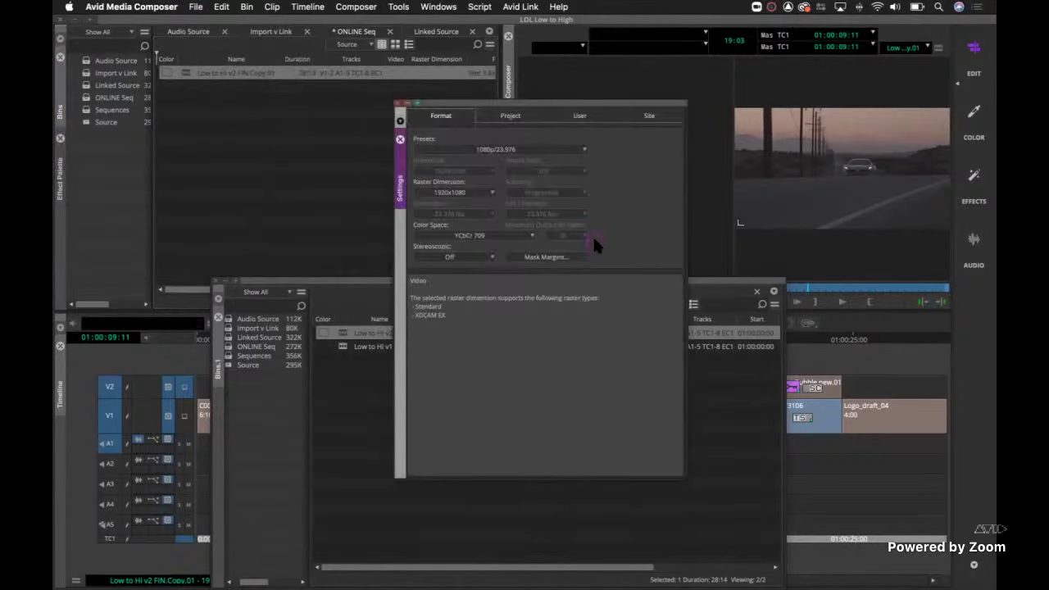
{"action": "left_click", "coordinate": [529, 150]}
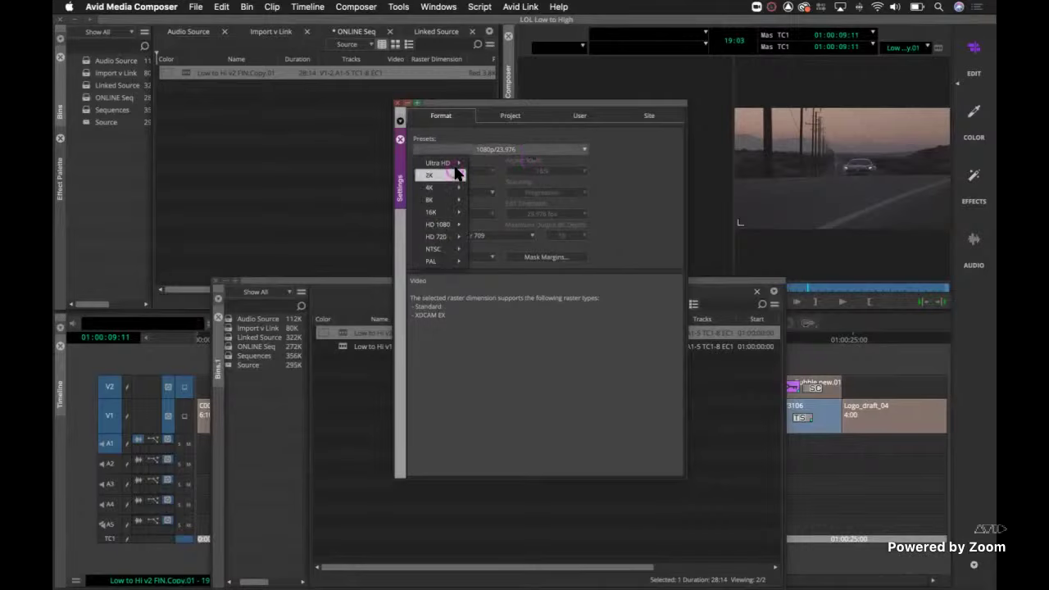
{"action": "left_click", "coordinate": [456, 164]}
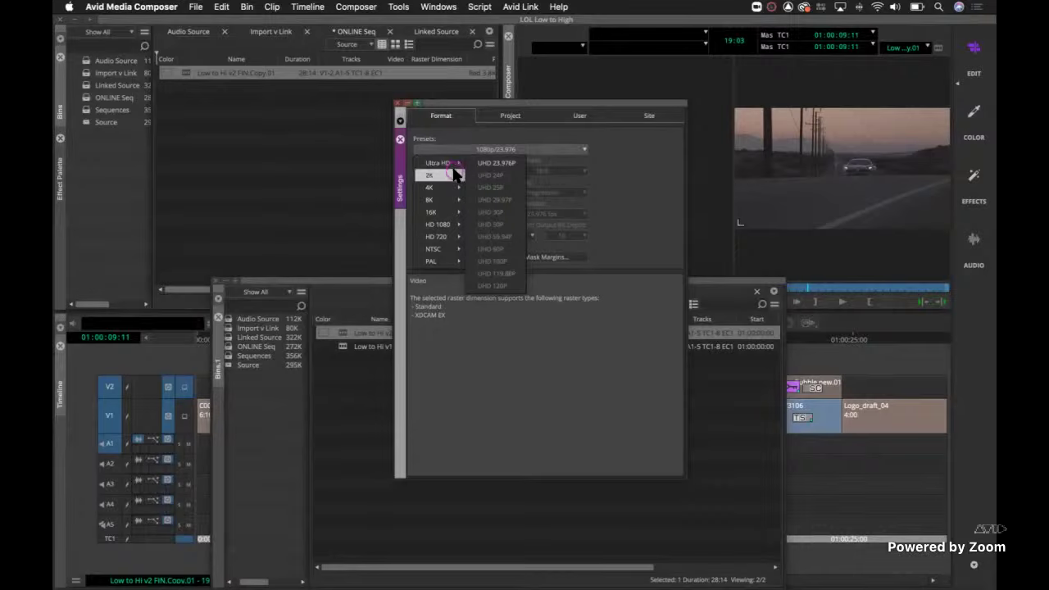
{"action": "left_click", "coordinate": [457, 188]}
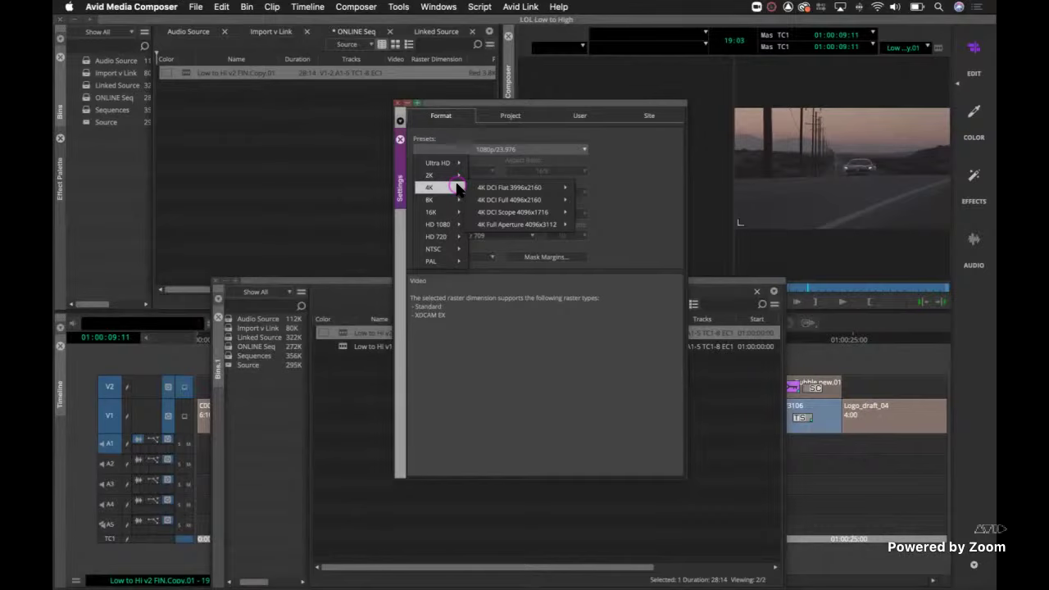
{"action": "left_click", "coordinate": [455, 176]}
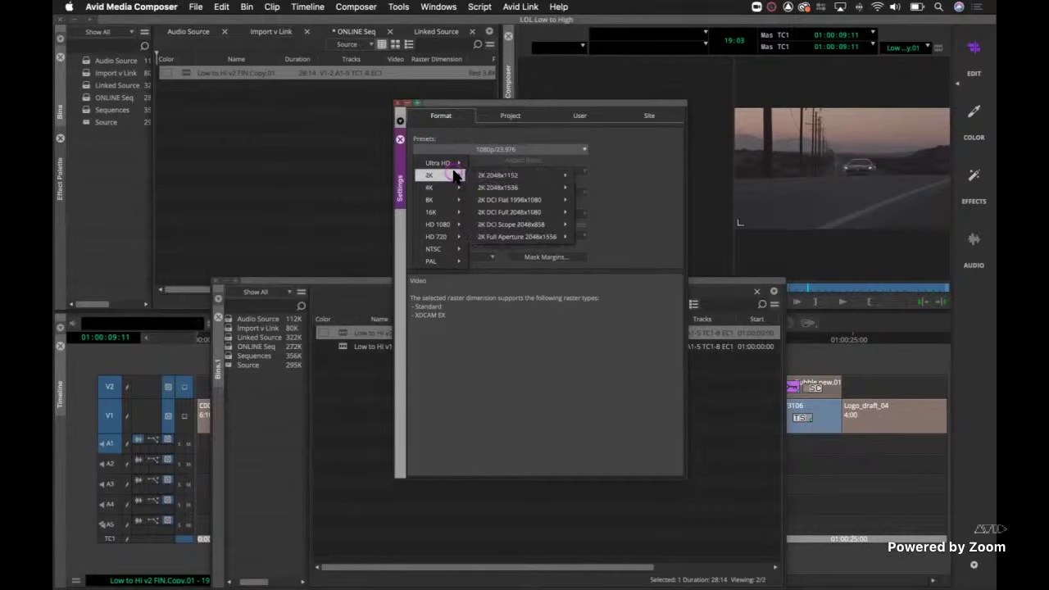
{"action": "left_click", "coordinate": [457, 224]}
{"action": "left_click", "coordinate": [491, 238]}
{"action": "left_click", "coordinate": [496, 255]}
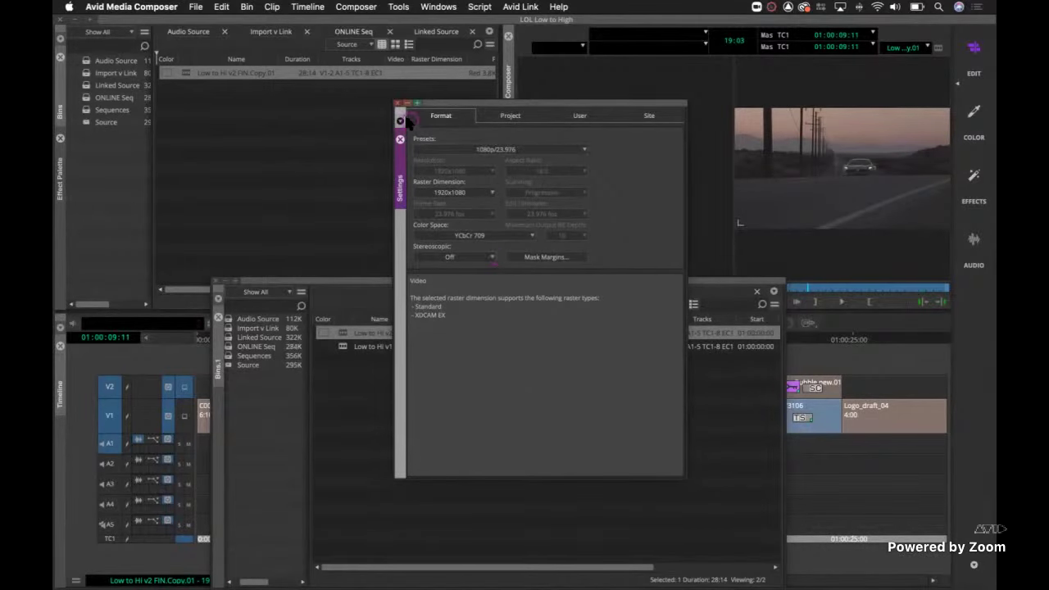
{"action": "left_click", "coordinate": [293, 146]}
- Set up a Transcode of the sequence with DNxHR HQ as the target video resolution
{"action": "right_click", "coordinate": [184, 72]}
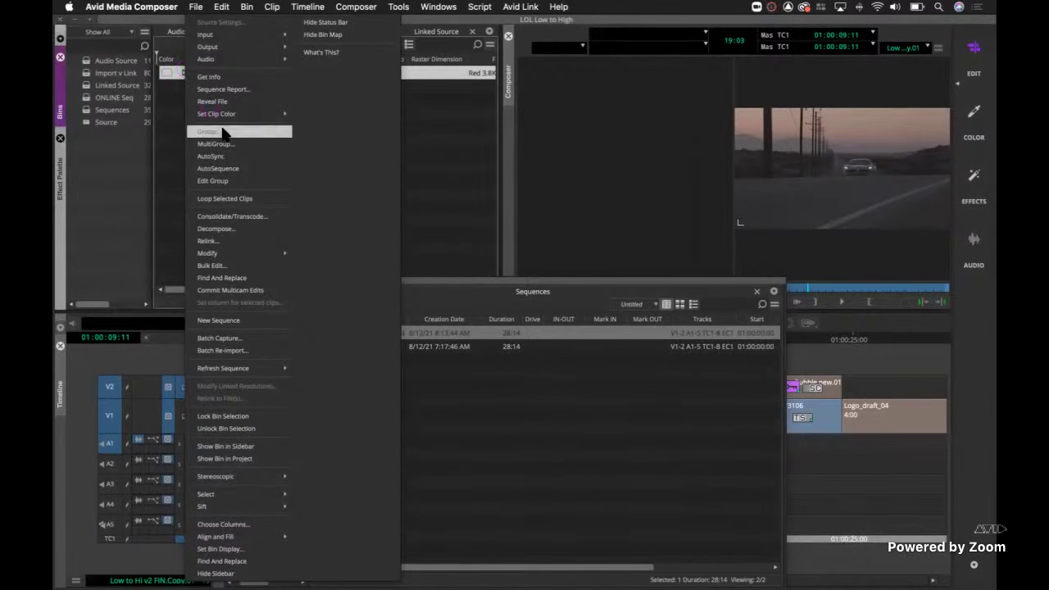
{"action": "left_click", "coordinate": [265, 216]}
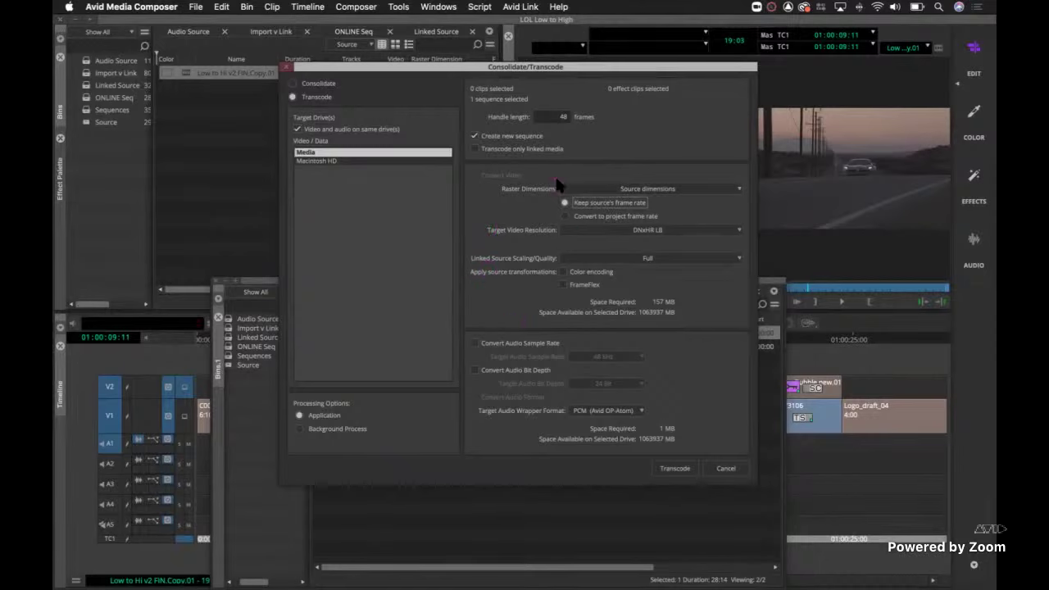
{"action": "left_click", "coordinate": [536, 141]}
{"action": "left_click", "coordinate": [348, 101]}
{"action": "left_click", "coordinate": [558, 106]}
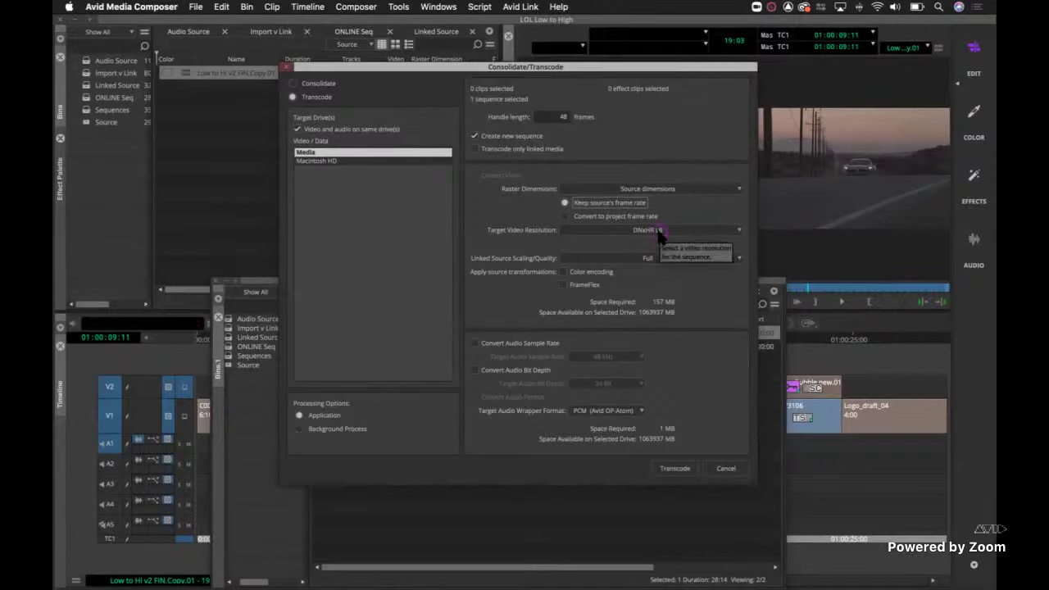
{"action": "left_click", "coordinate": [653, 232]}
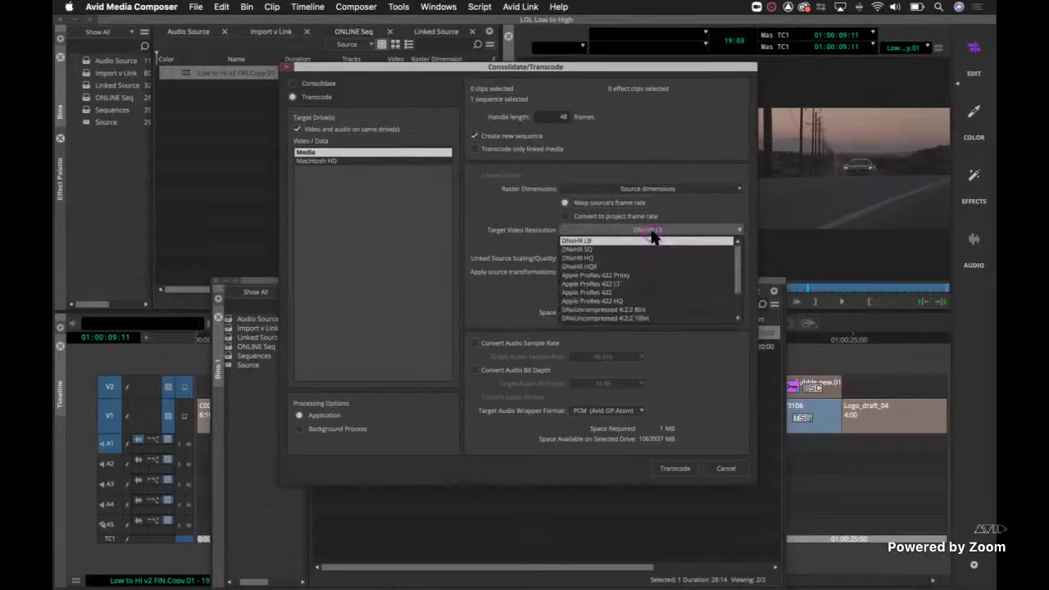
{"action": "left_click", "coordinate": [653, 257]}
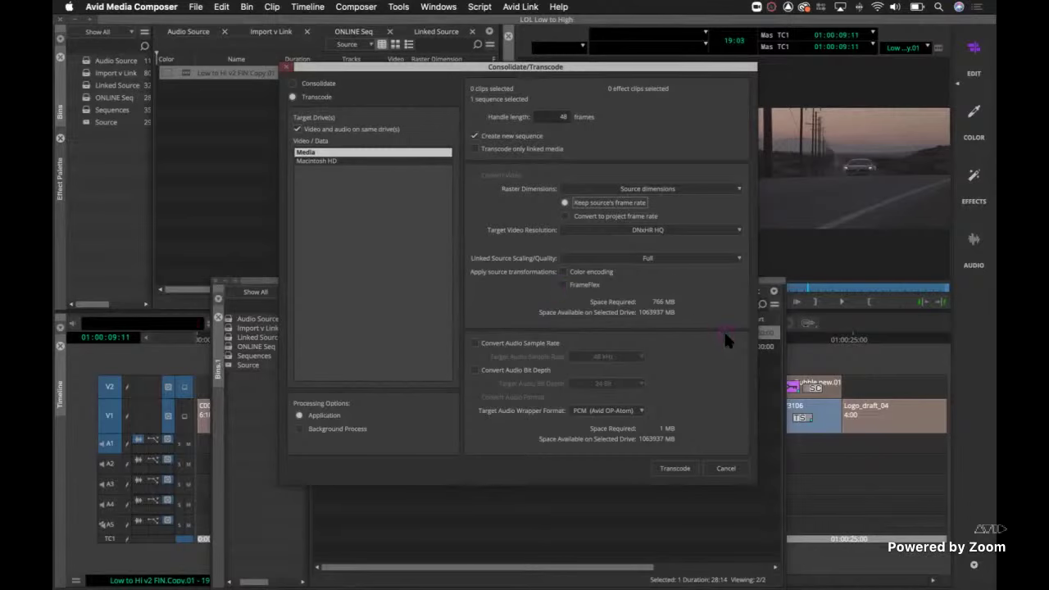
- Run the DNxHR HQ transcode, then bring up the application switcher
{"action": "left_click", "coordinate": [676, 468]}
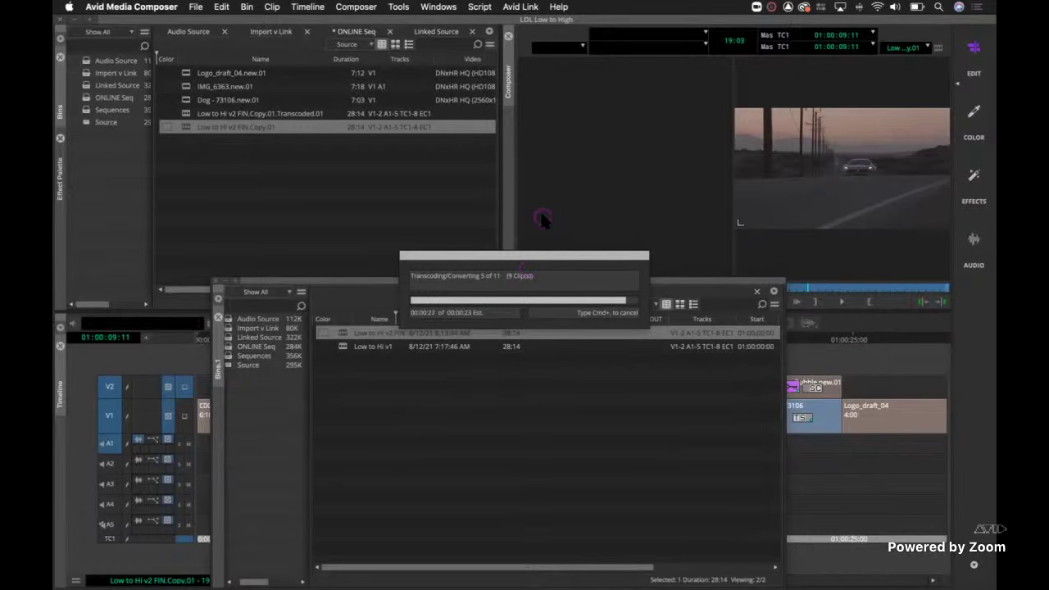
{"action": "key", "text": "super+Tab"}
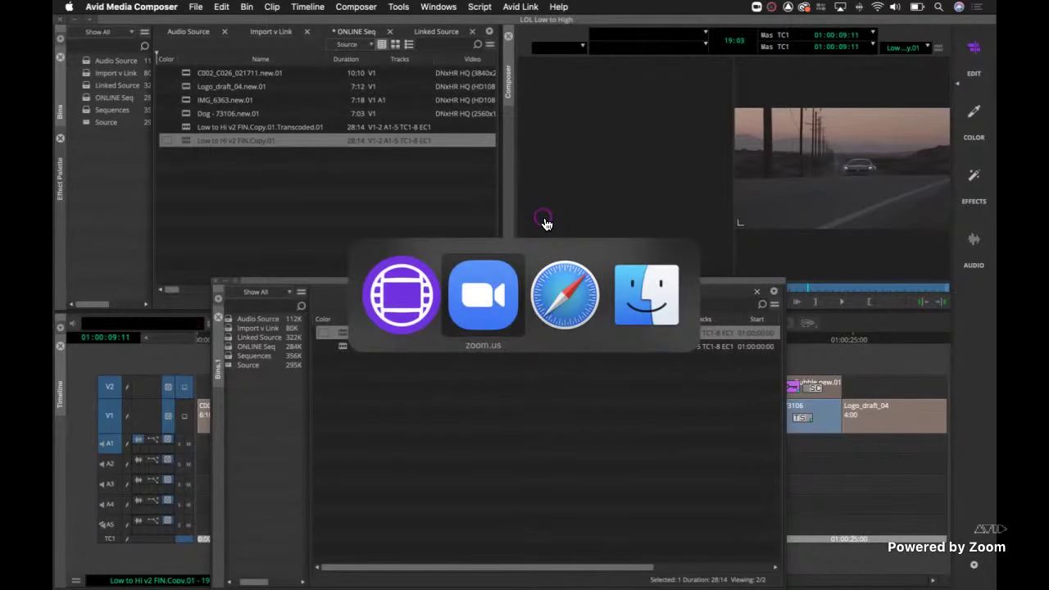
- Bring Safari forward showing the Media Composer 2021 Learn + Support documentation page
{"action": "key", "text": "super+Tab"}
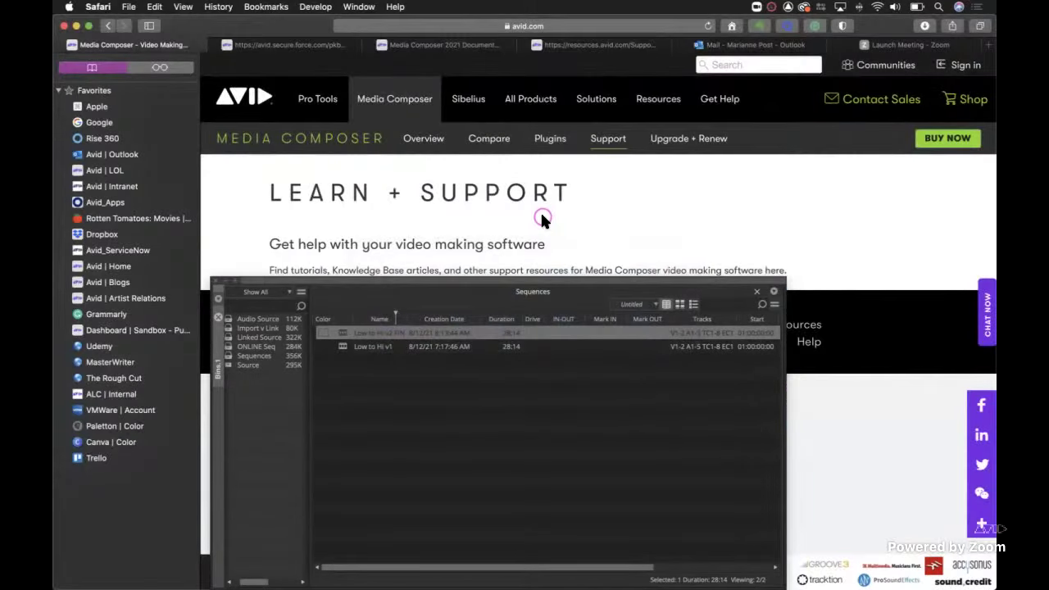
{"action": "left_click", "coordinate": [549, 283]}
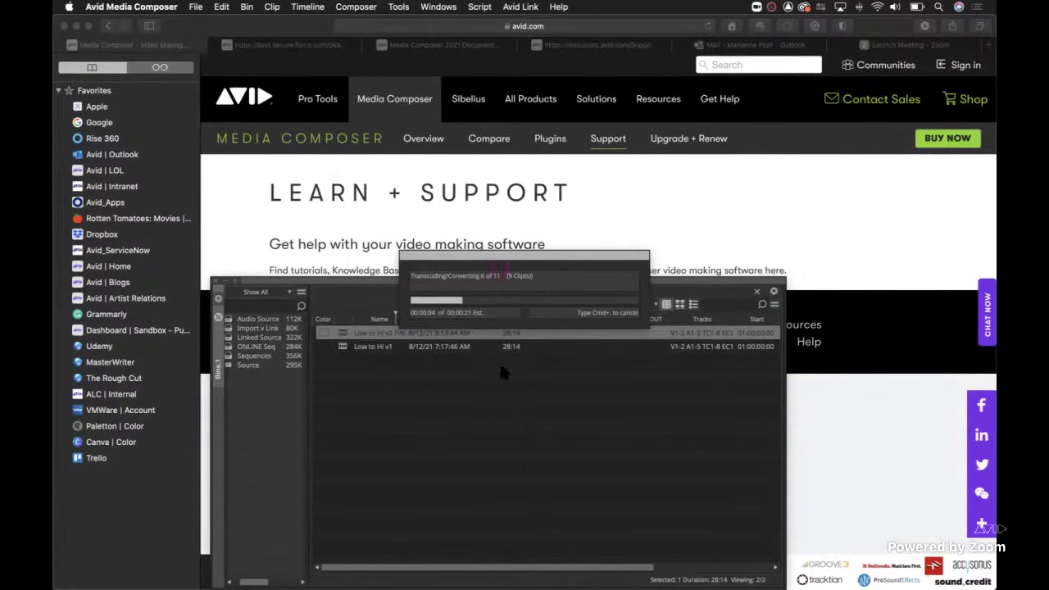
{"action": "left_click", "coordinate": [471, 204]}
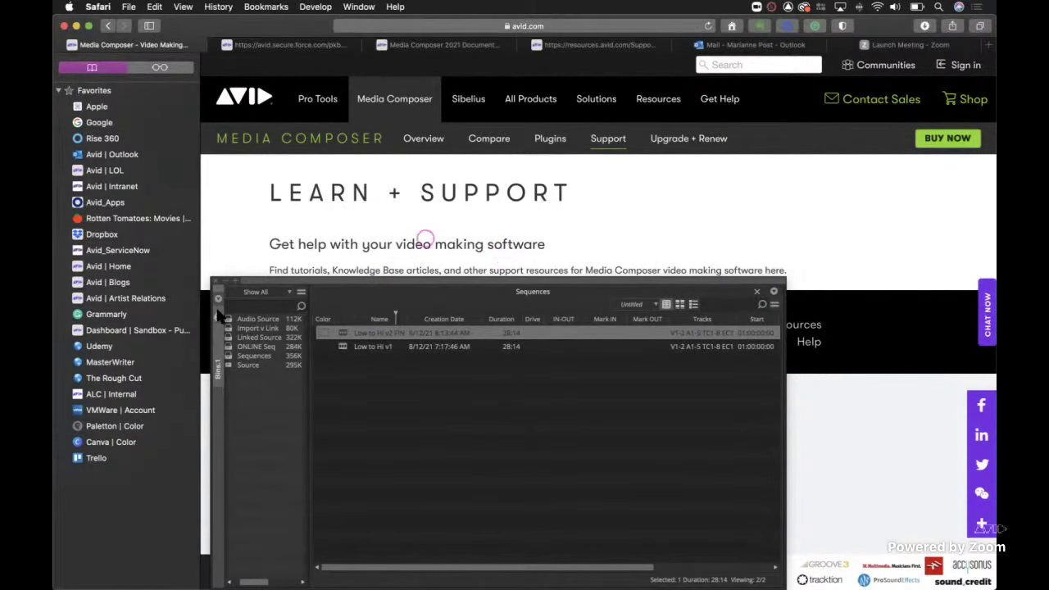
{"action": "mouse_move", "coordinate": [418, 105]}
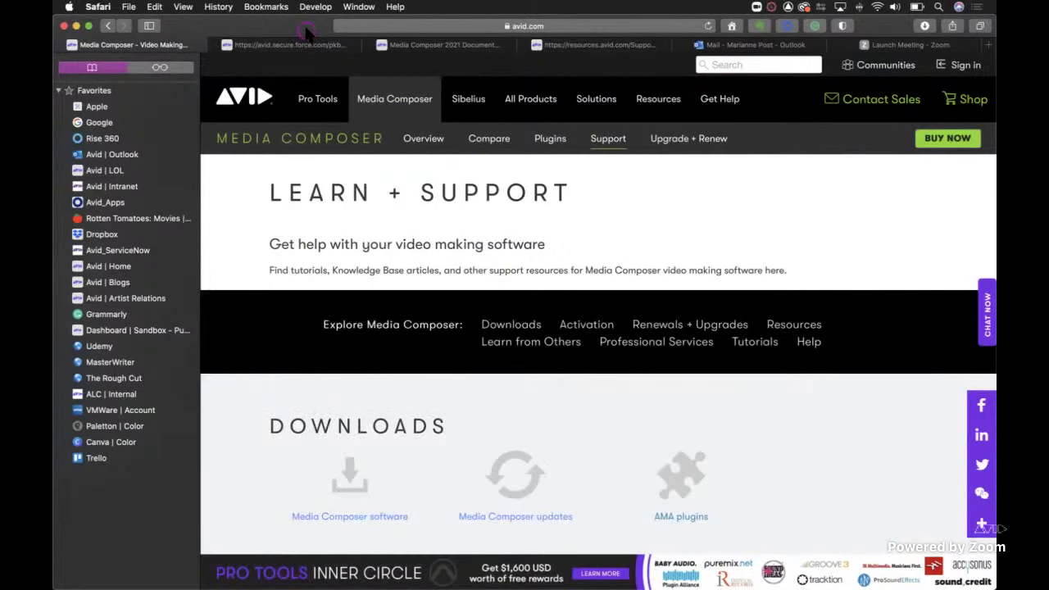
{"action": "mouse_move", "coordinate": [302, 54]}
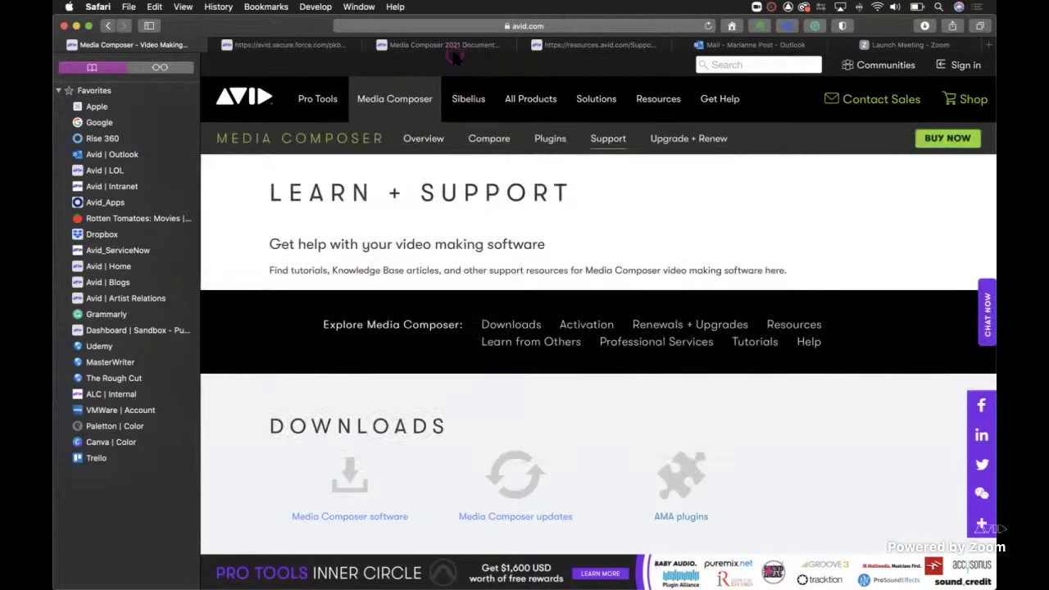
- Go to the Media Composer 2021 Documentation page and scroll through its links
{"action": "left_click", "coordinate": [445, 45]}
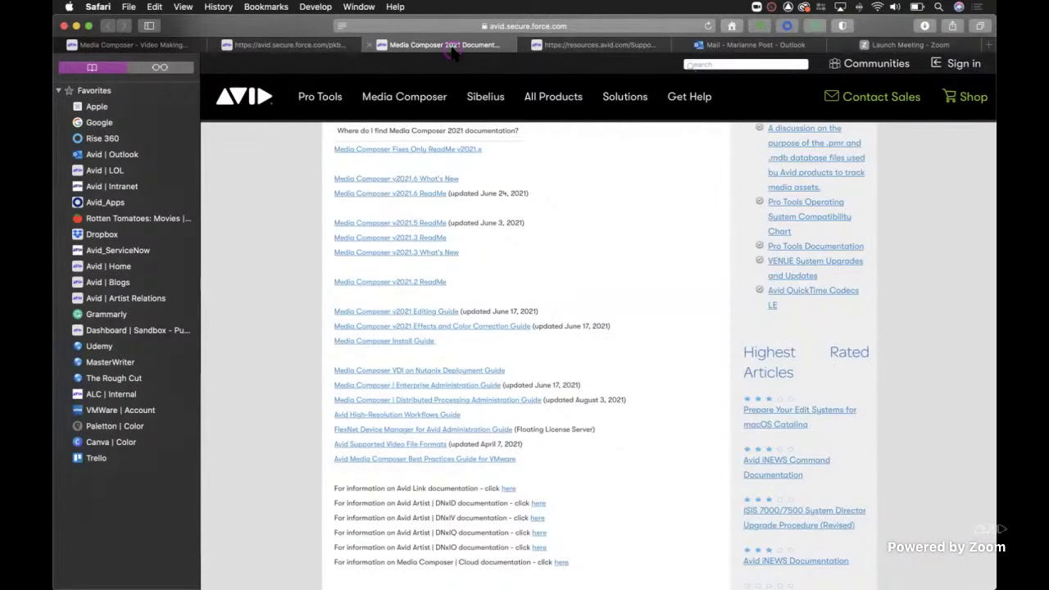
{"action": "scroll", "coordinate": [571, 324], "scroll_direction": "up", "scroll_amount": 4}
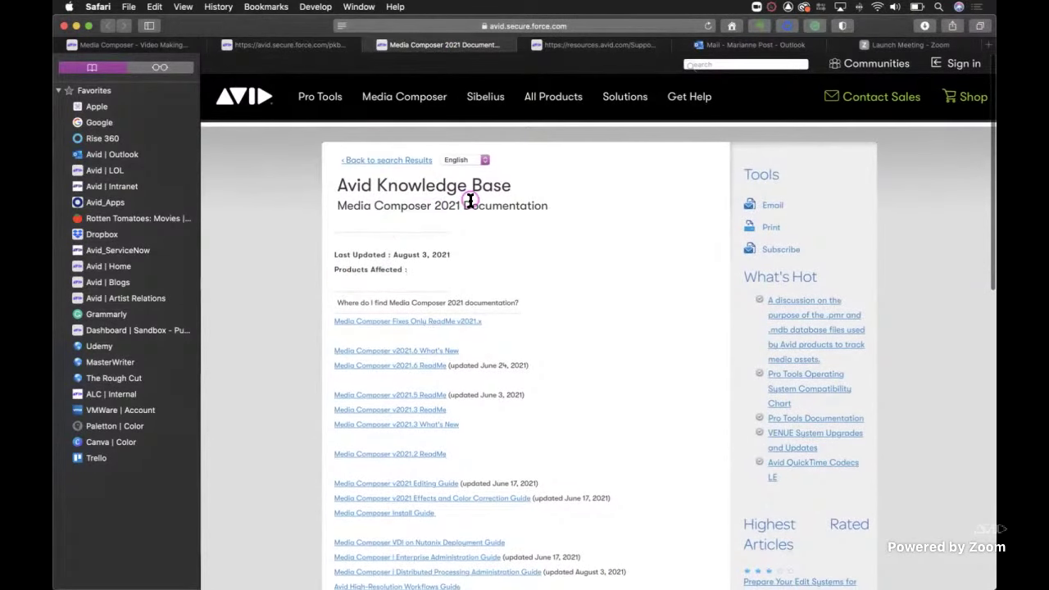
{"action": "scroll", "coordinate": [580, 321], "scroll_direction": "down", "scroll_amount": 1}
{"action": "scroll", "coordinate": [581, 320], "scroll_direction": "down", "scroll_amount": 5}
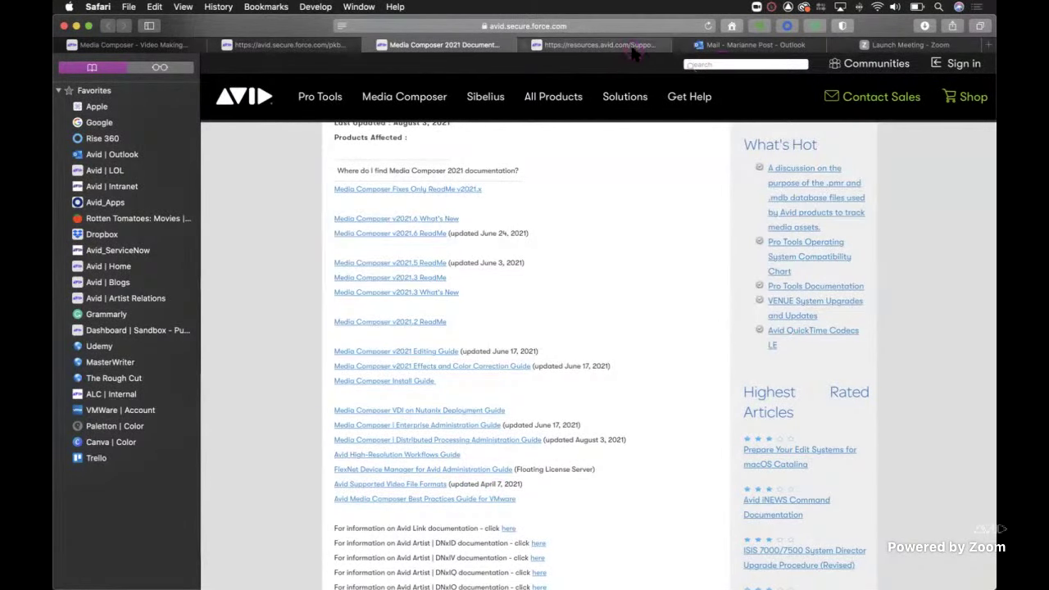
- Scroll the Avid Supported Video File Formats document to the Quick Lookup list, then return to Media Composer
{"action": "left_click", "coordinate": [629, 47]}
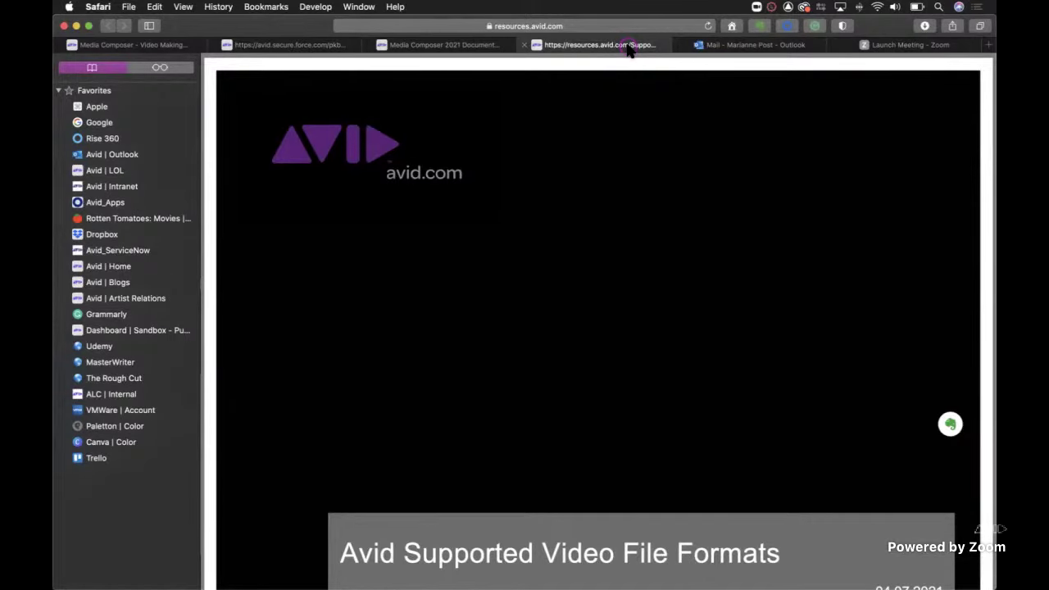
{"action": "scroll", "coordinate": [668, 275], "scroll_direction": "down", "scroll_amount": 5}
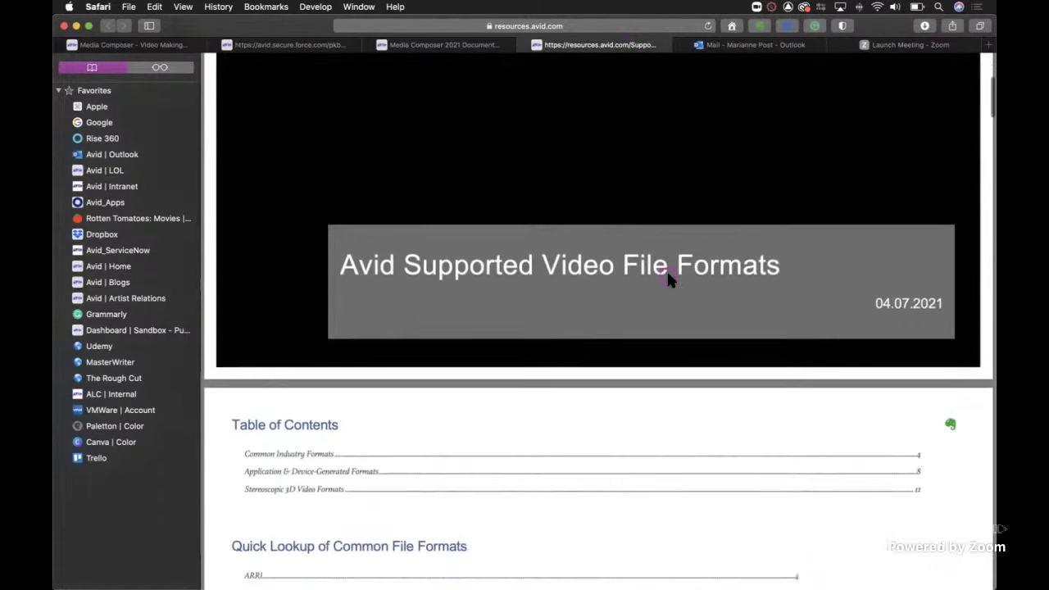
{"action": "scroll", "coordinate": [666, 271], "scroll_direction": "down", "scroll_amount": 5}
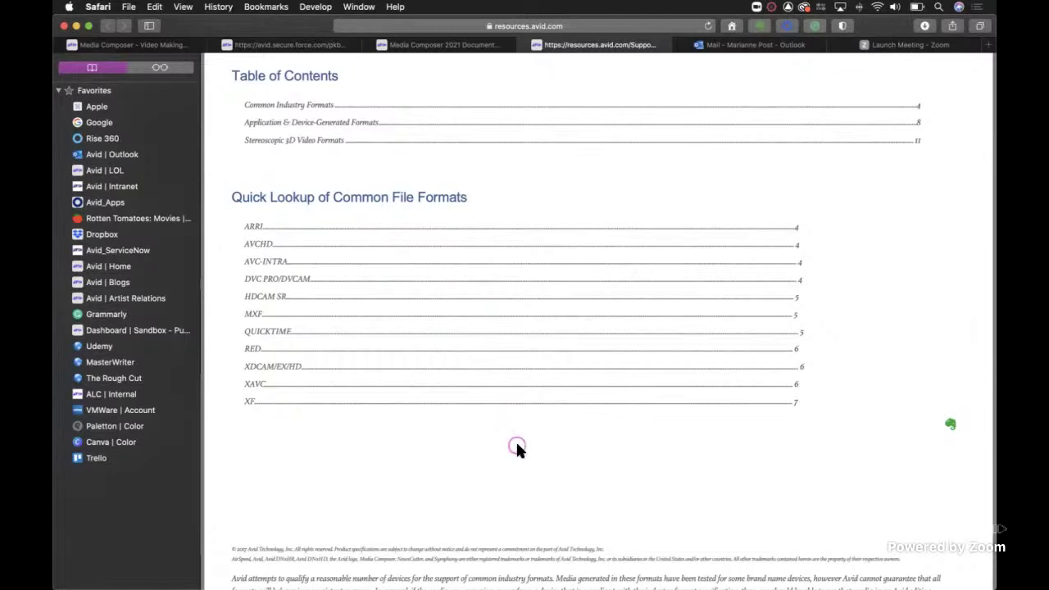
{"action": "key", "text": "super+Tab"}
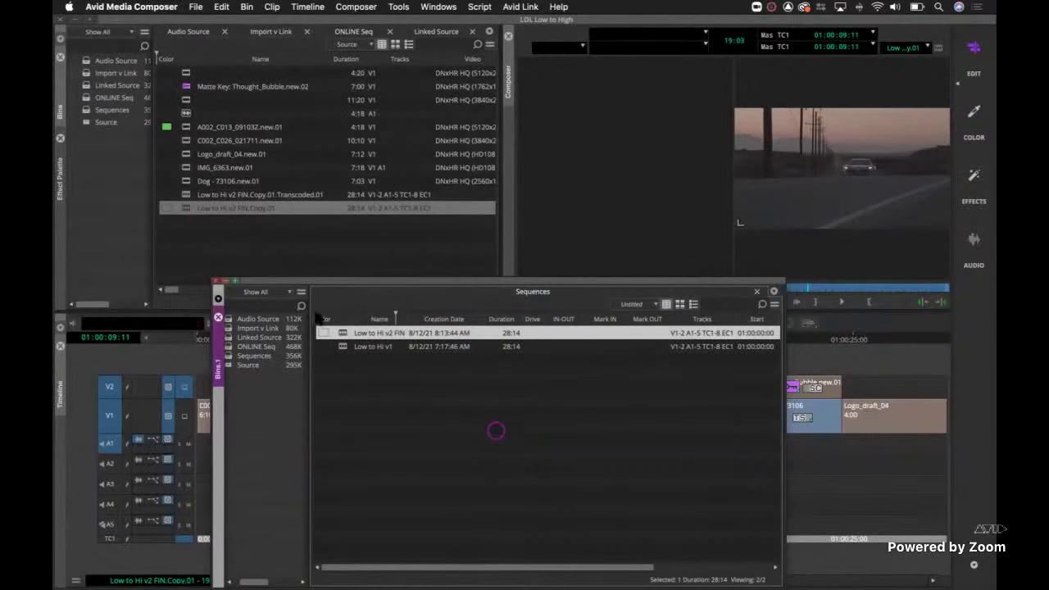
- Load Low to Hi v2 FIN.Copy.01.Transcoded.01 into the timeline, move the Sequences bin down, then switch to Zoom
{"action": "left_click", "coordinate": [204, 231]}
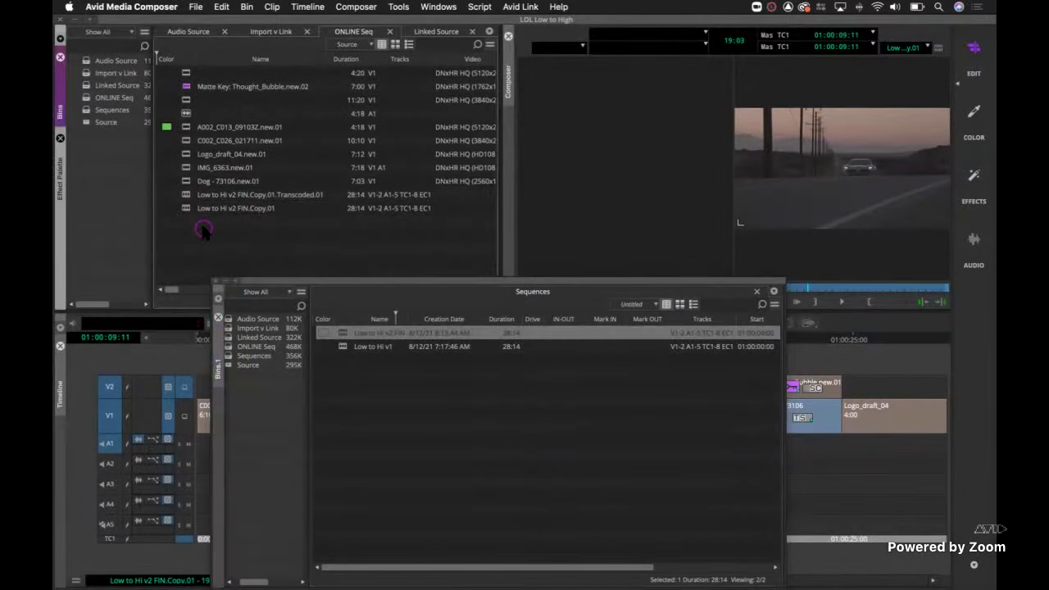
{"action": "left_click", "coordinate": [187, 195]}
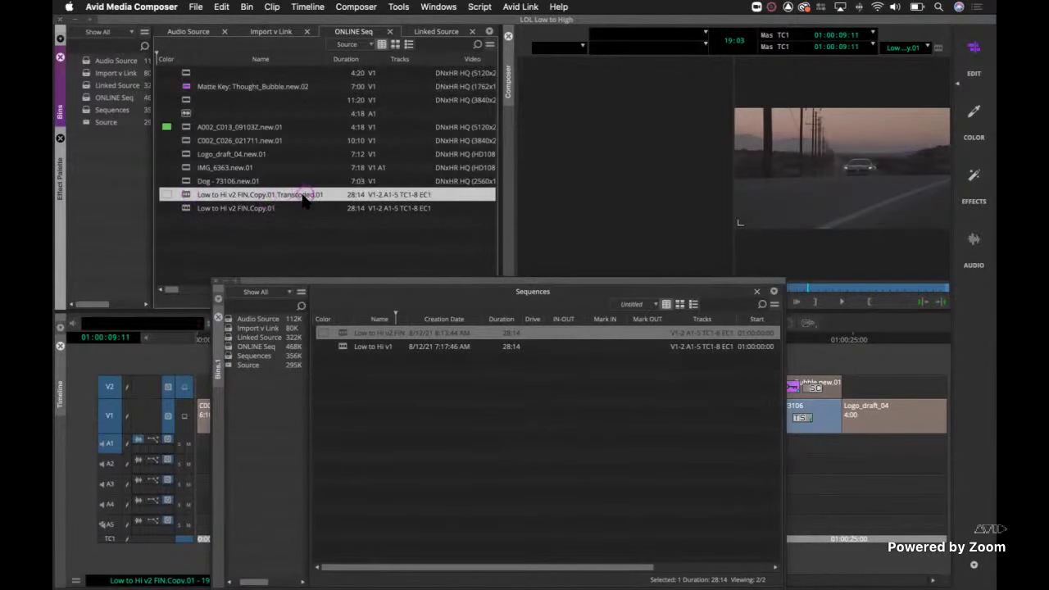
{"action": "double_click", "coordinate": [188, 197]}
{"action": "left_click_drag", "start_coordinate": [401, 287], "coordinate": [397, 536]}
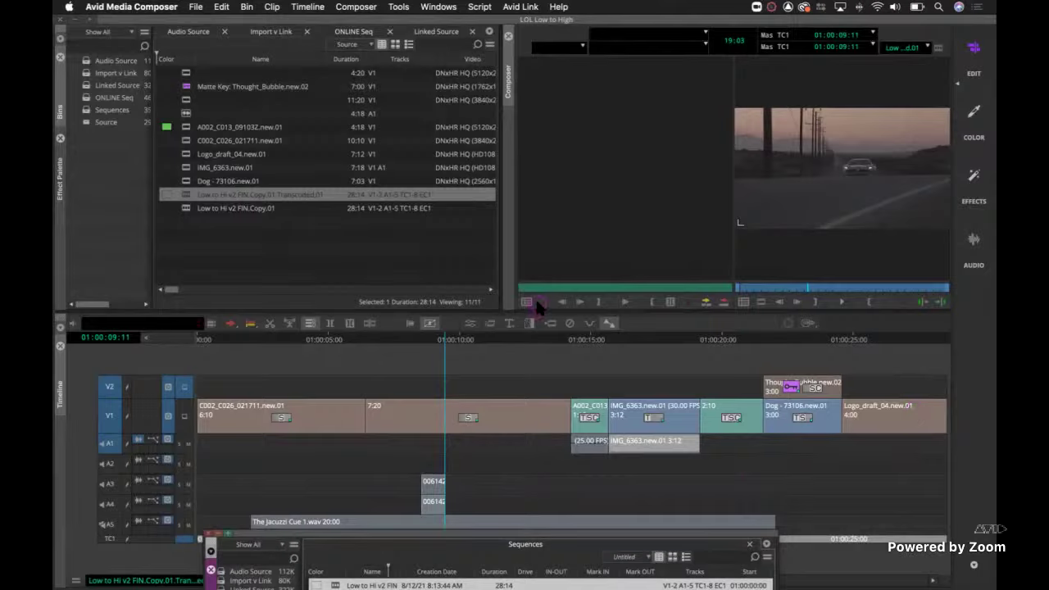
{"action": "key", "text": "super+Tab"}
{"action": "key", "text": "super+Tab"}
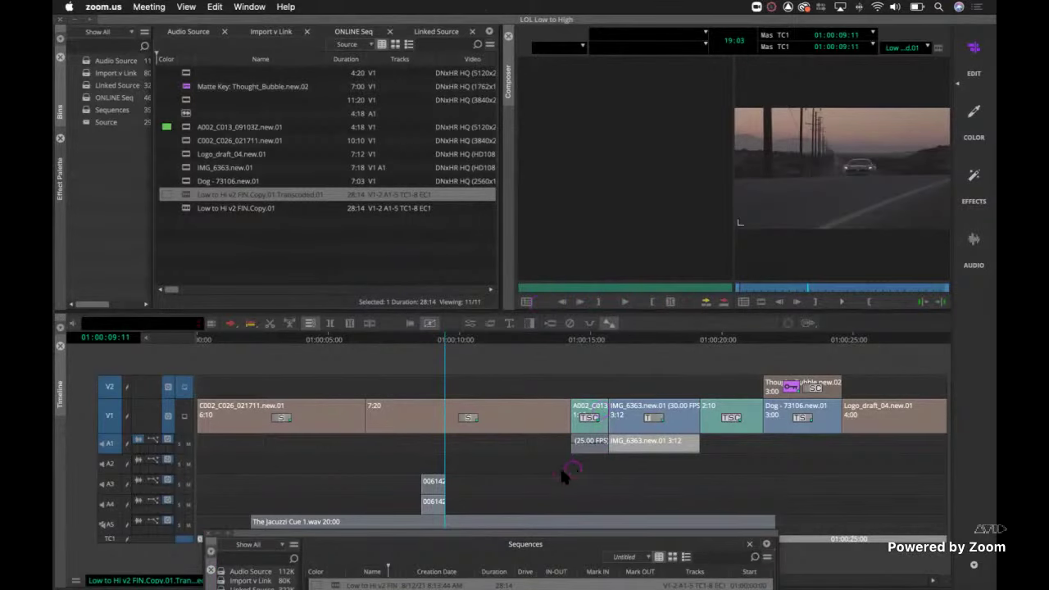
{"action": "left_click", "coordinate": [757, 8]}
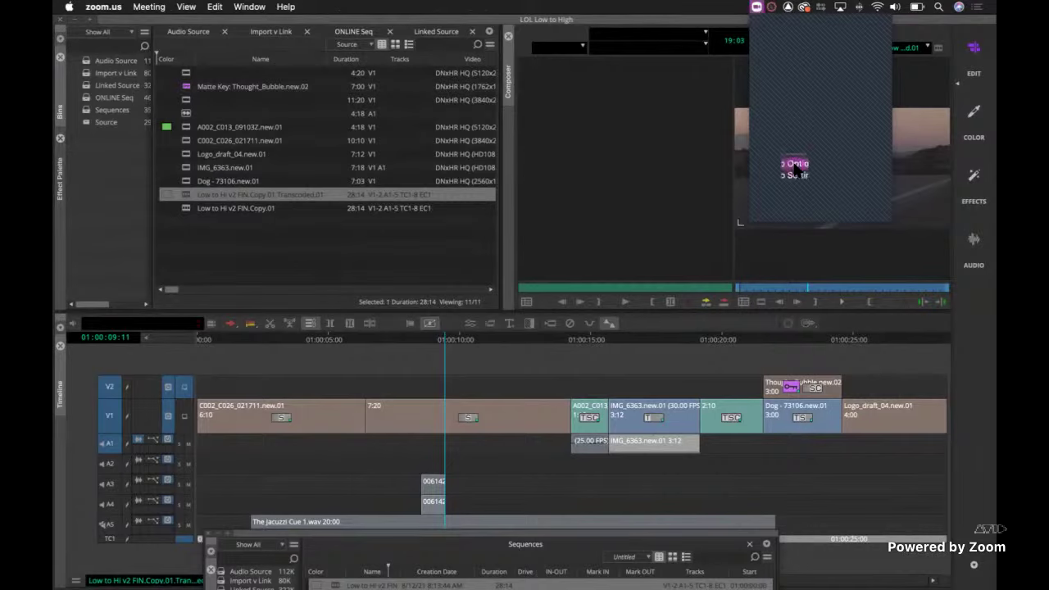
{"action": "left_click", "coordinate": [623, 231]}
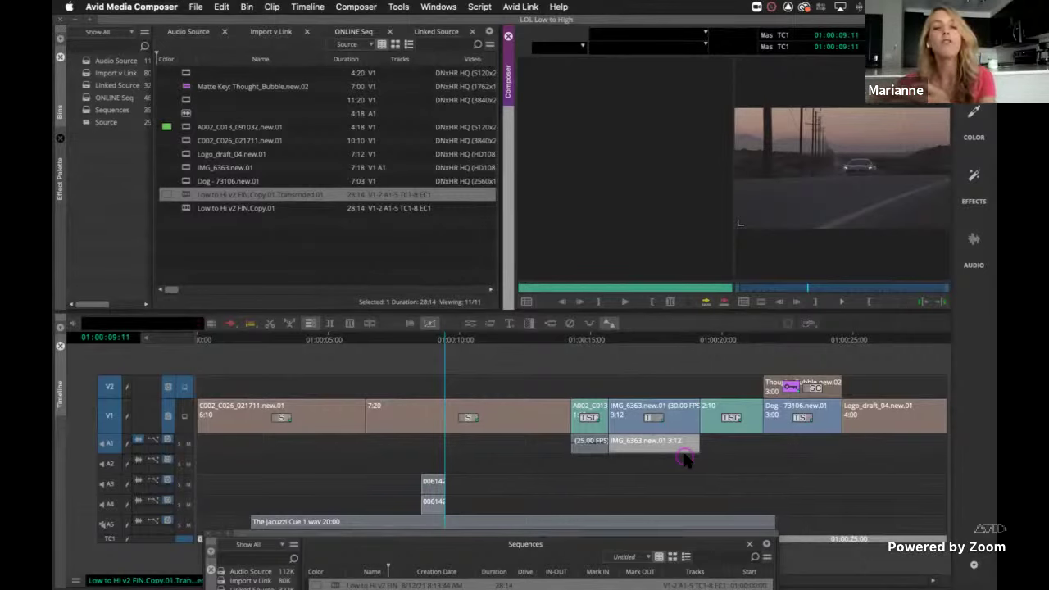
- Park at 01:00:10:21 and enter Effect Mode for the 7:20 clip in the Effects workspace
{"action": "left_click", "coordinate": [482, 407]}
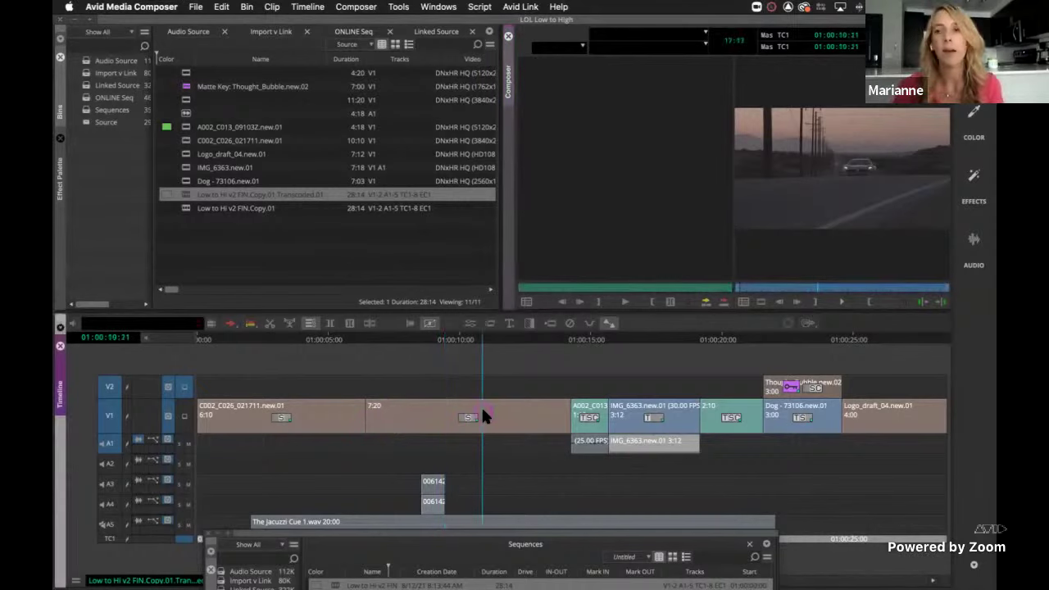
{"action": "left_click", "coordinate": [973, 182]}
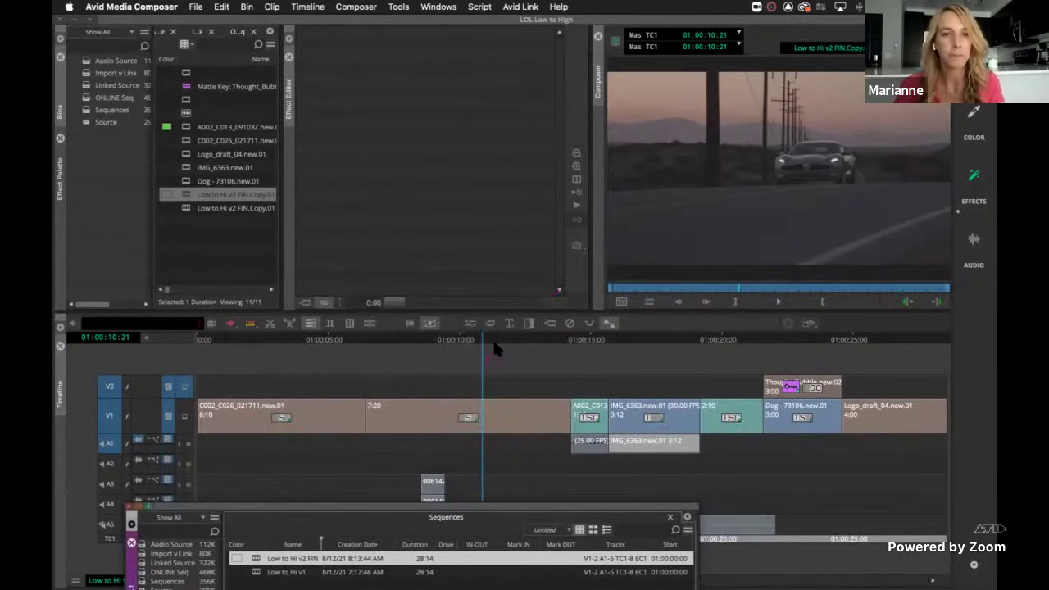
{"action": "left_click", "coordinate": [470, 323]}
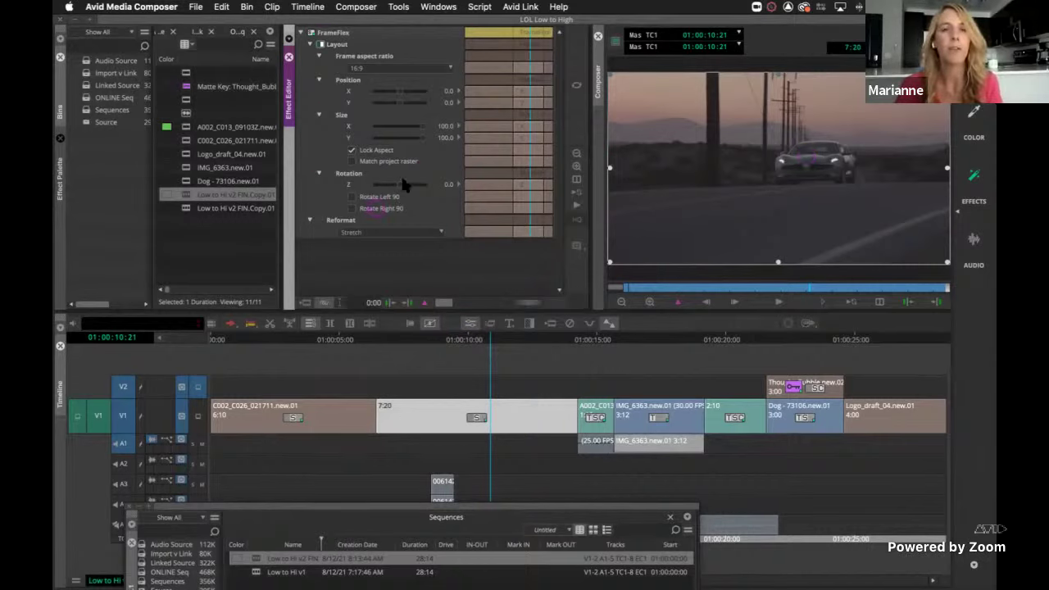
{"action": "left_click", "coordinate": [439, 137]}
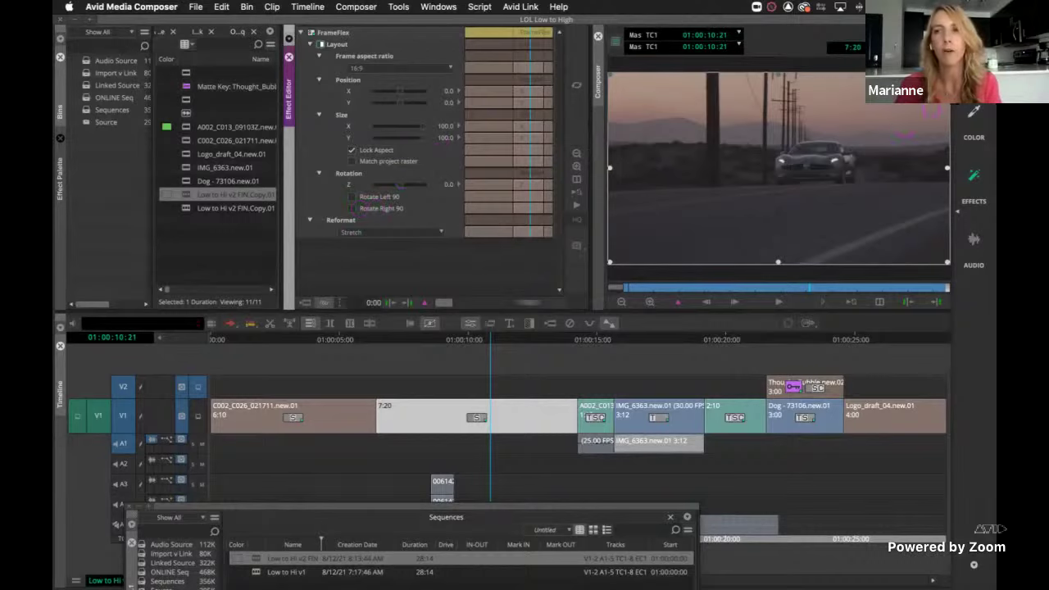
{"action": "left_click", "coordinate": [947, 75]}
- Shrink and shift the FrameFlex box, size it to about 80.8 on the car, then exit Effect Mode
{"action": "left_click_drag", "start_coordinate": [948, 81], "coordinate": [892, 103]}
{"action": "left_click_drag", "start_coordinate": [821, 158], "coordinate": [849, 156]}
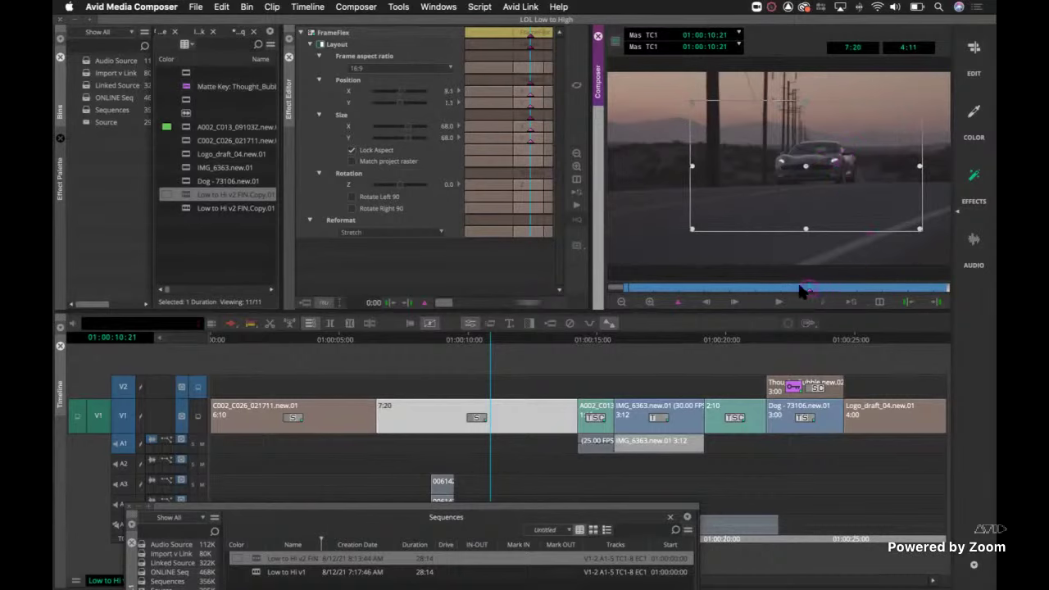
{"action": "left_click_drag", "start_coordinate": [814, 297], "coordinate": [628, 293]}
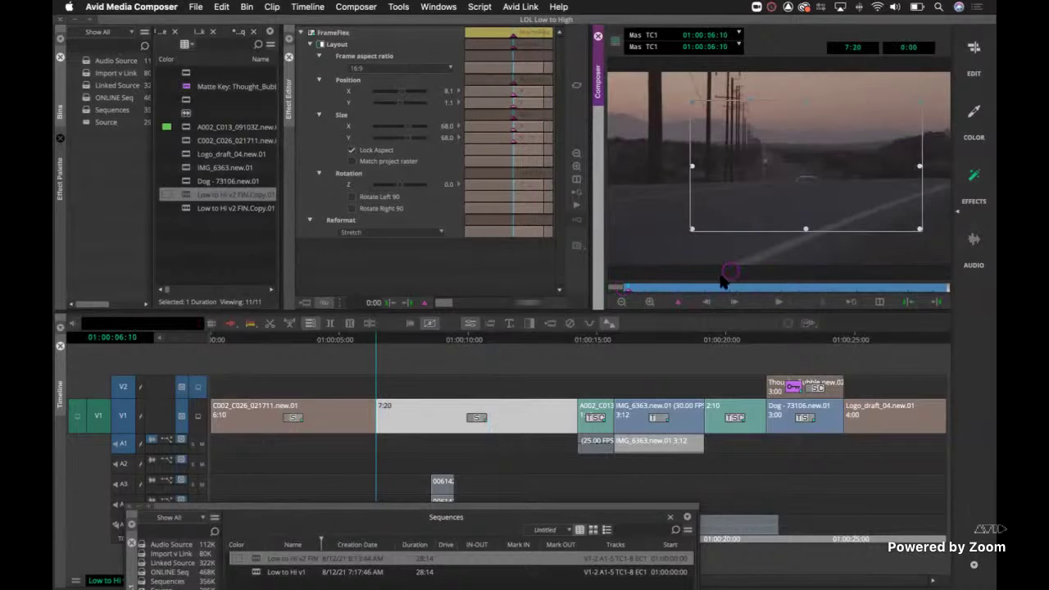
{"action": "left_click", "coordinate": [867, 292]}
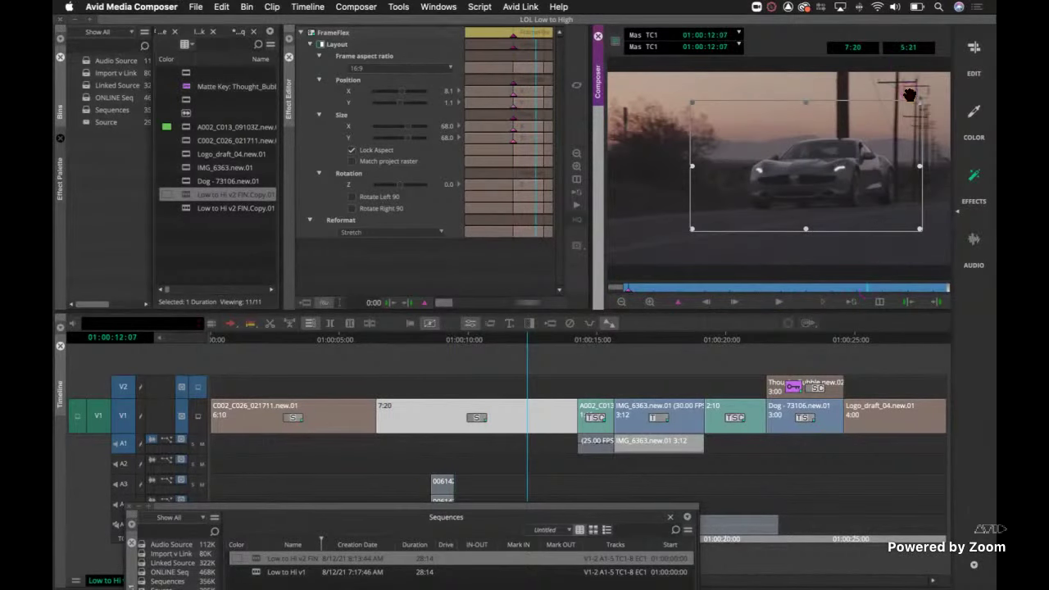
{"action": "left_click_drag", "start_coordinate": [921, 109], "coordinate": [951, 82]}
{"action": "left_click", "coordinate": [429, 383]}
{"action": "left_click_drag", "start_coordinate": [416, 341], "coordinate": [512, 351]}
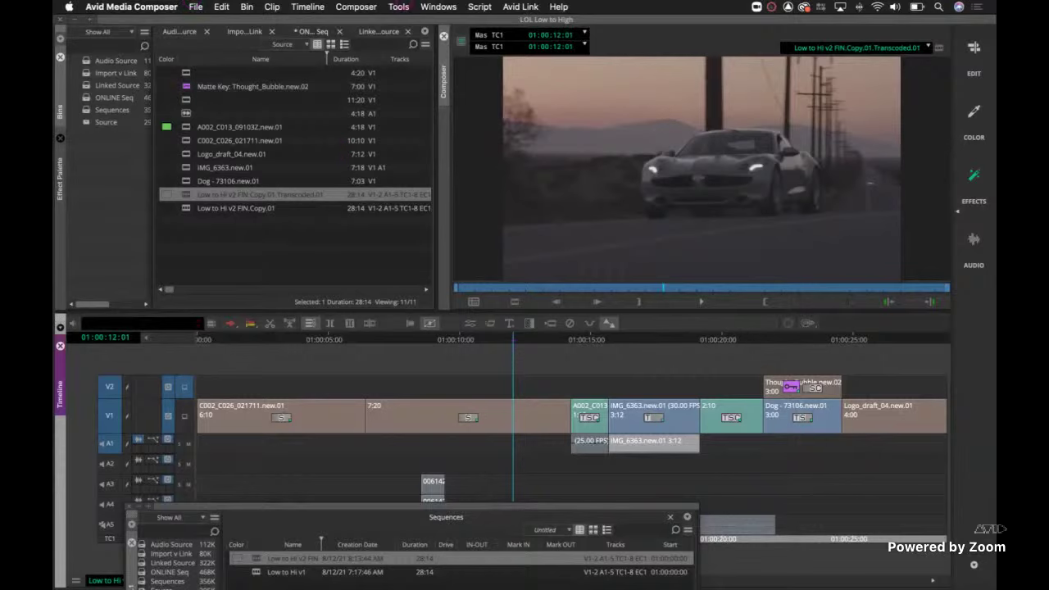
- Set the Media Tool to show Current Project master clips on the Media drive, excluding linked master clips
{"action": "left_click", "coordinate": [399, 6]}
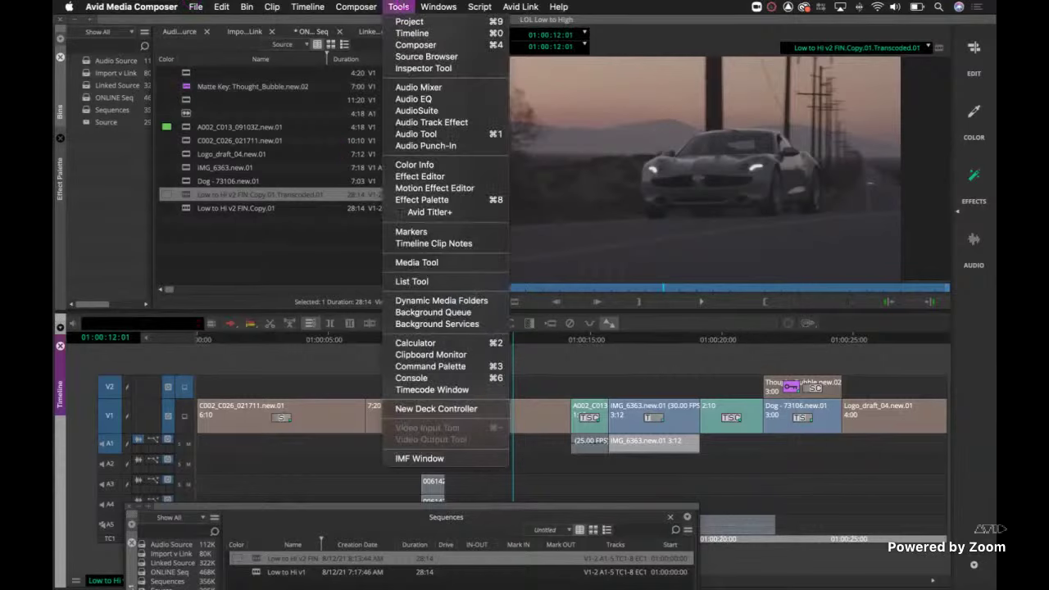
{"action": "left_click", "coordinate": [463, 257]}
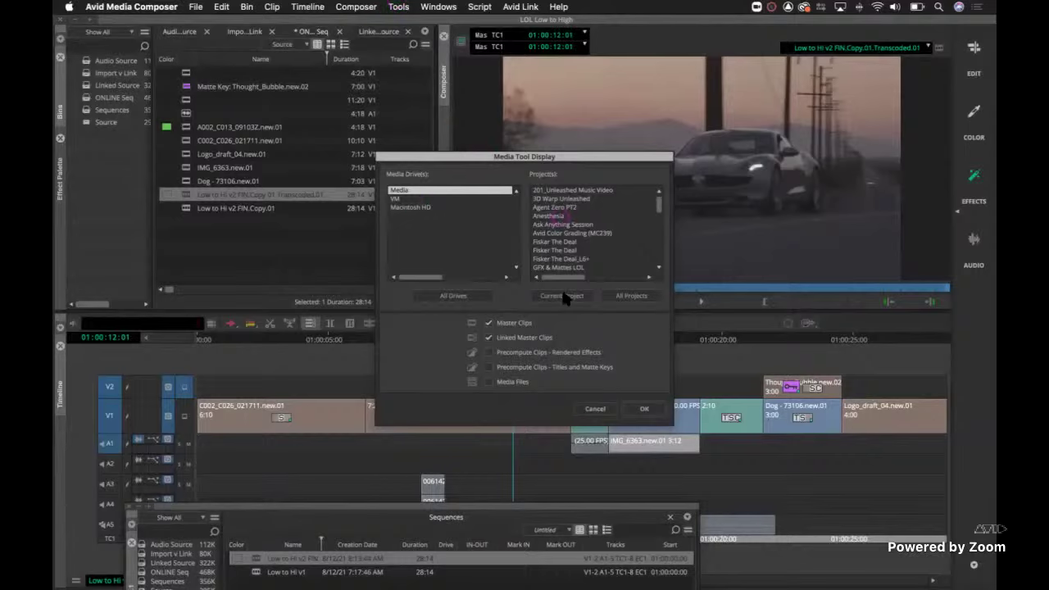
{"action": "left_click_drag", "start_coordinate": [659, 200], "coordinate": [658, 237]}
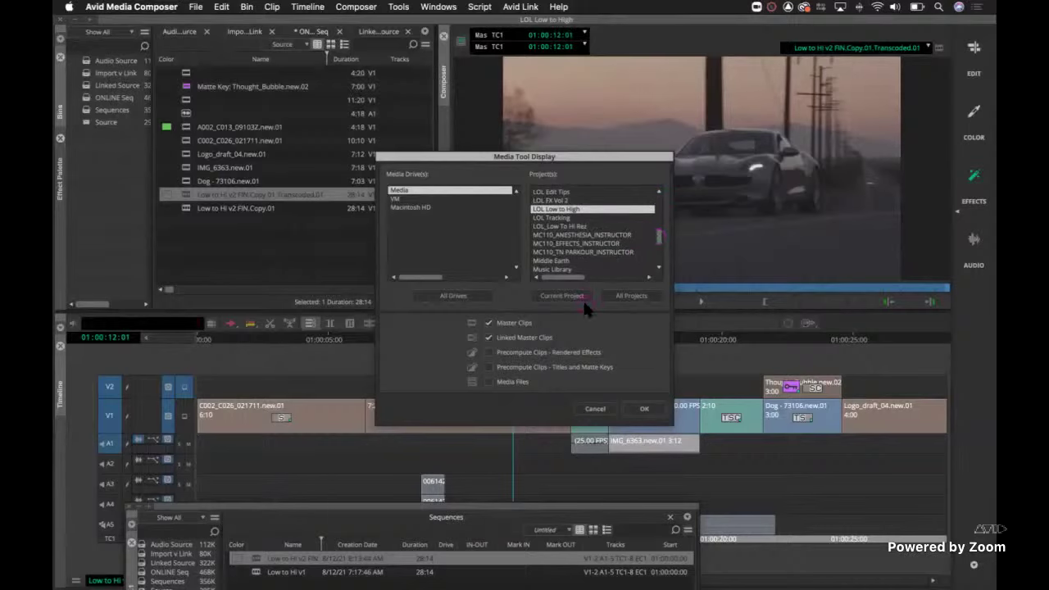
{"action": "left_click", "coordinate": [473, 382]}
{"action": "left_click", "coordinate": [488, 340]}
{"action": "left_click", "coordinate": [545, 340]}
- Open the Media Tool with 41 clips, select them all, then cancel the Delete Media dialog
{"action": "left_click", "coordinate": [646, 411]}
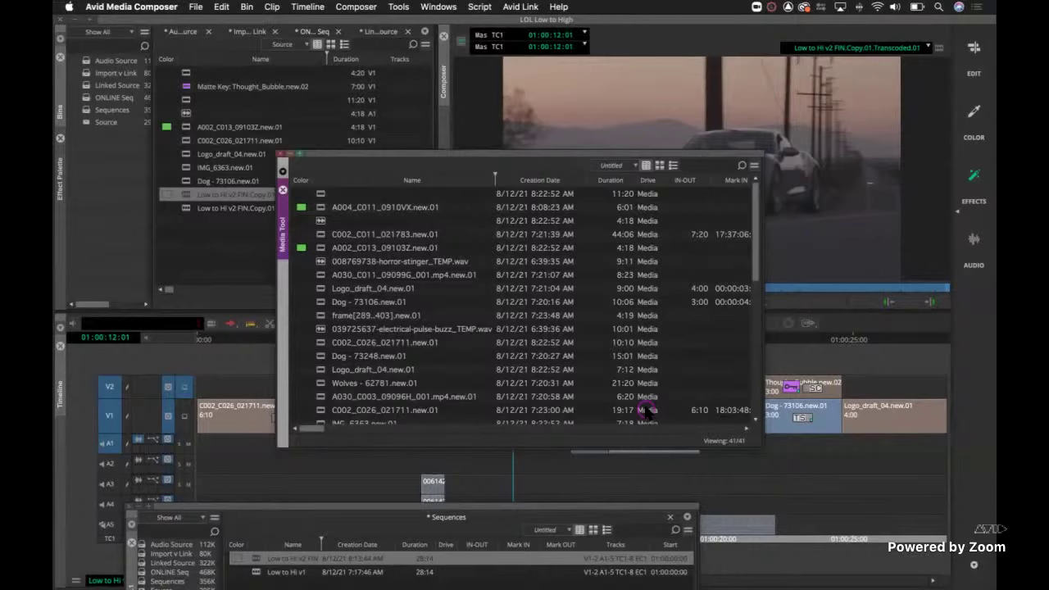
{"action": "key", "text": "super+a"}
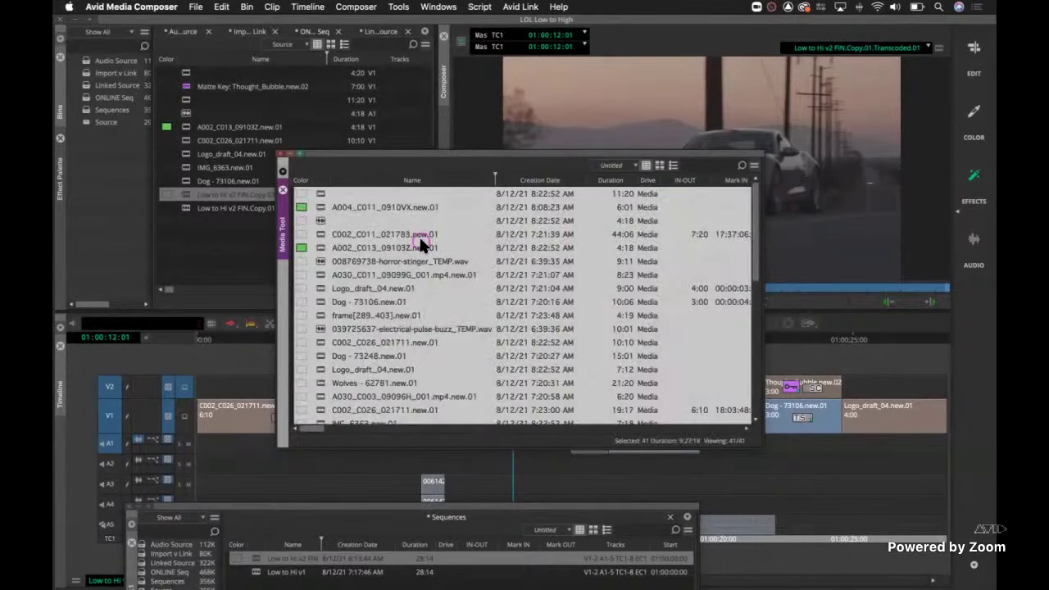
{"action": "key", "text": "Delete"}
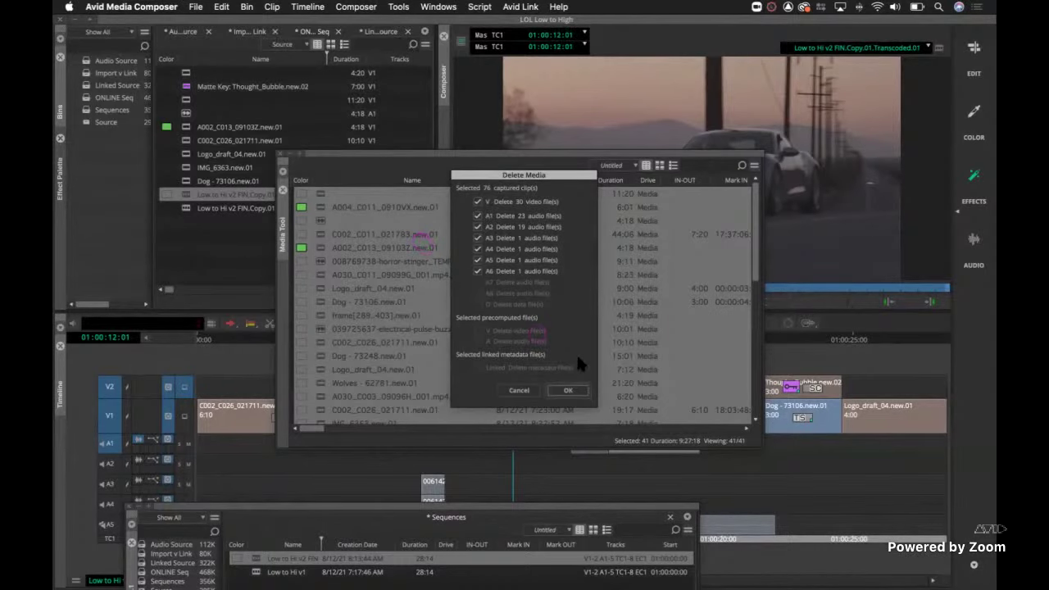
{"action": "left_click", "coordinate": [518, 391]}
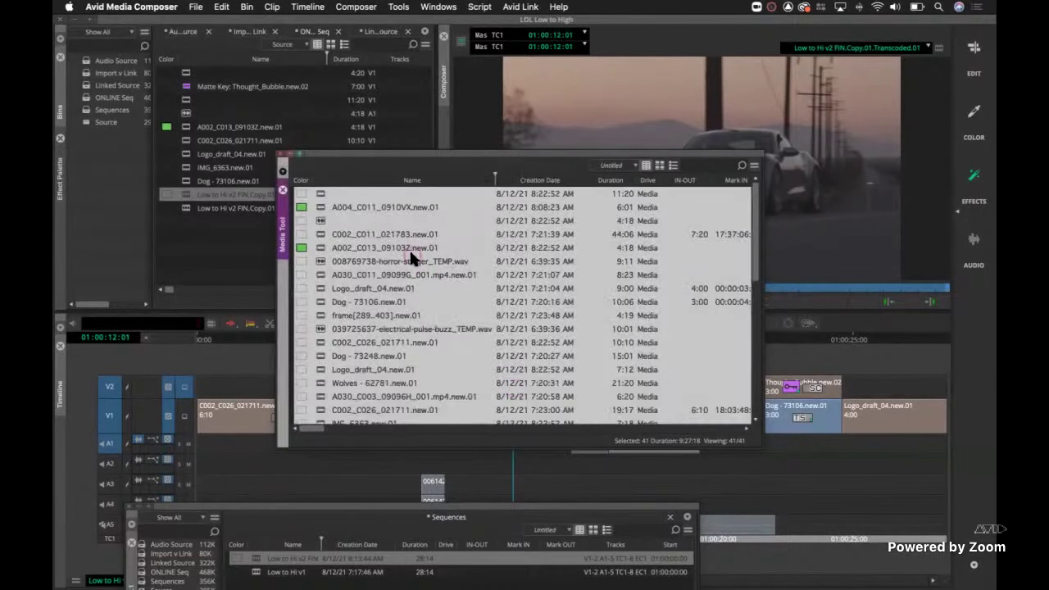
- Move the Media Tool aside and select the Low to Hi v2 FIN.Copy.01 sequence in the bin
{"action": "left_click_drag", "start_coordinate": [340, 156], "coordinate": [495, 200]}
{"action": "left_click", "coordinate": [512, 296]}
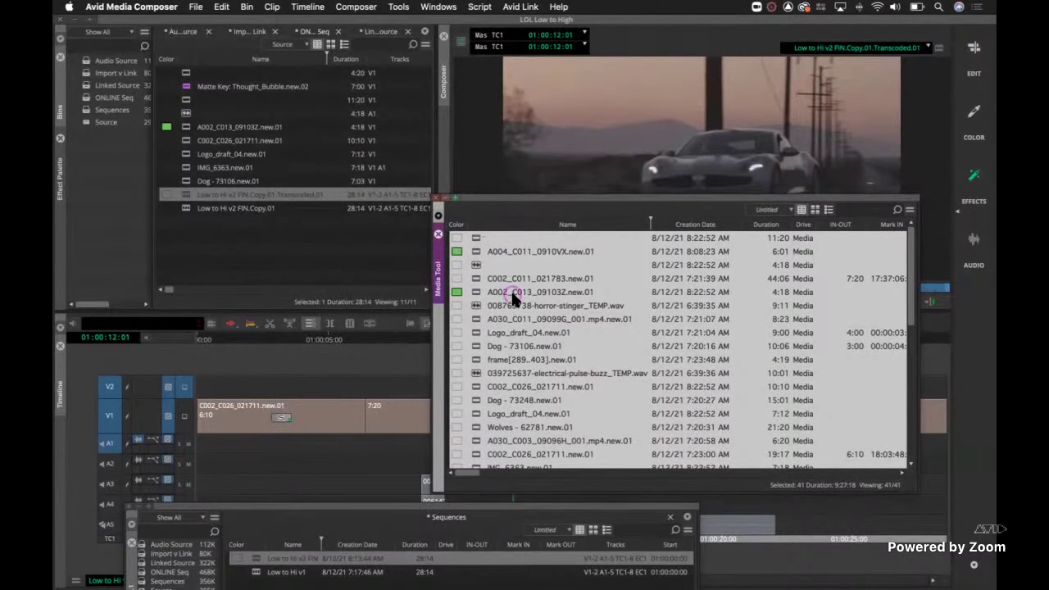
{"action": "left_click", "coordinate": [187, 248]}
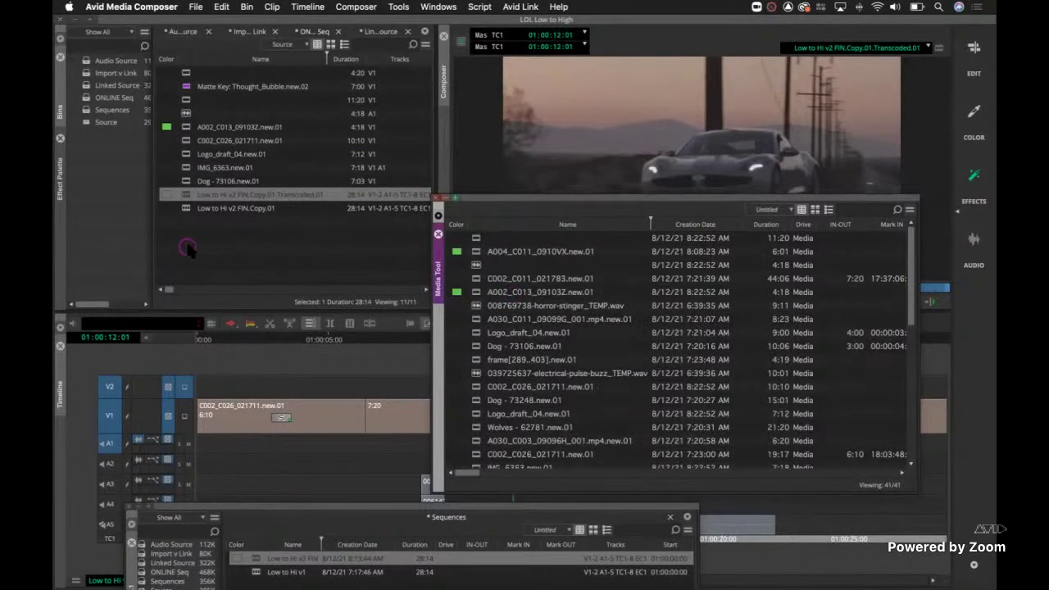
{"action": "left_click", "coordinate": [168, 198]}
{"action": "left_click", "coordinate": [189, 210]}
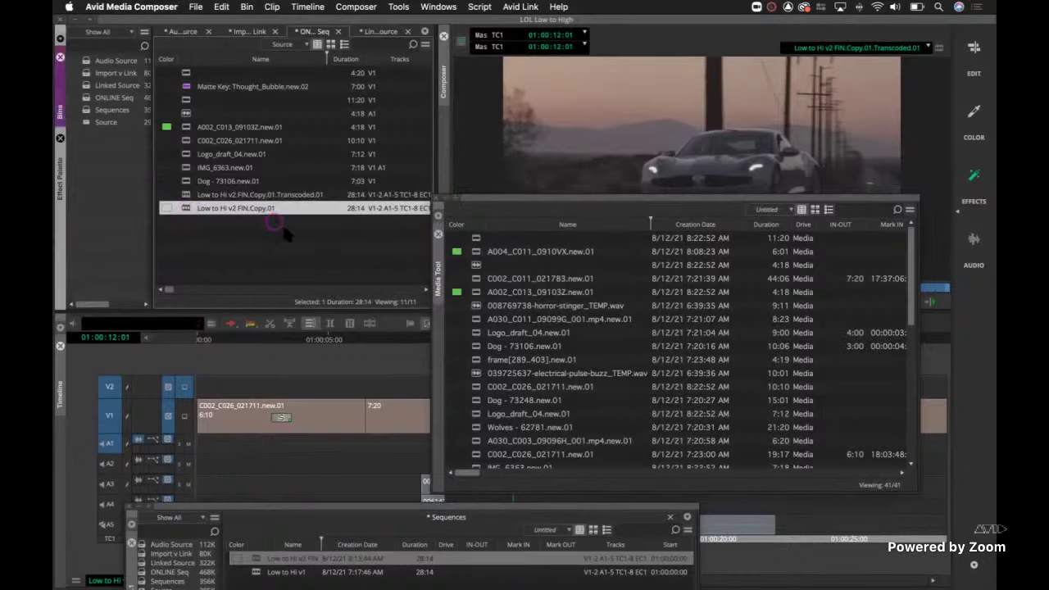
- Select the media relatives of the Low to Hi v2 FIN.Copy.01 sequence
{"action": "left_click", "coordinate": [185, 209]}
{"action": "right_click", "coordinate": [185, 210]}
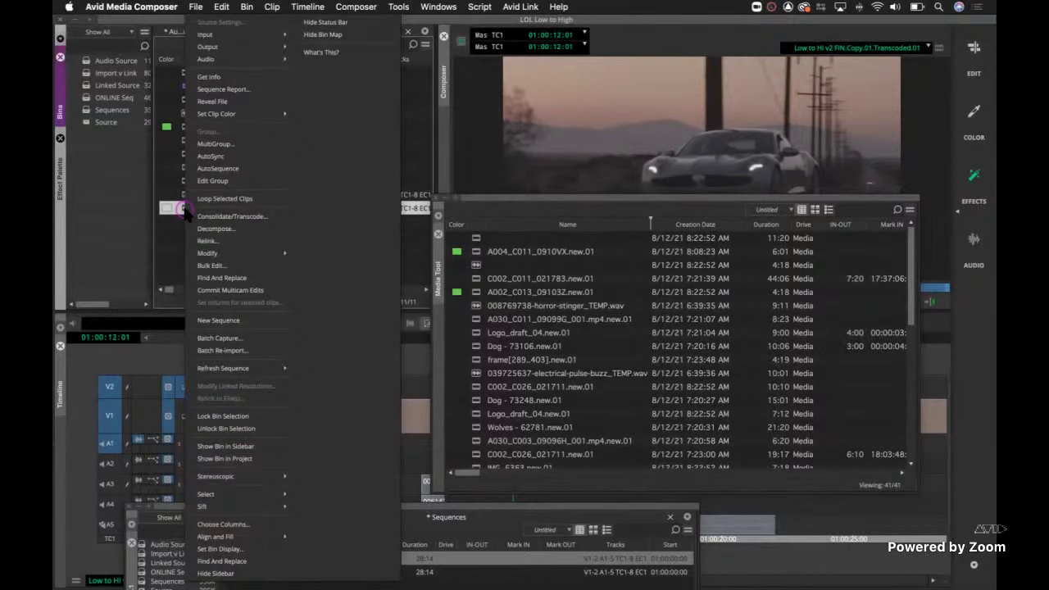
{"action": "left_click", "coordinate": [252, 494]}
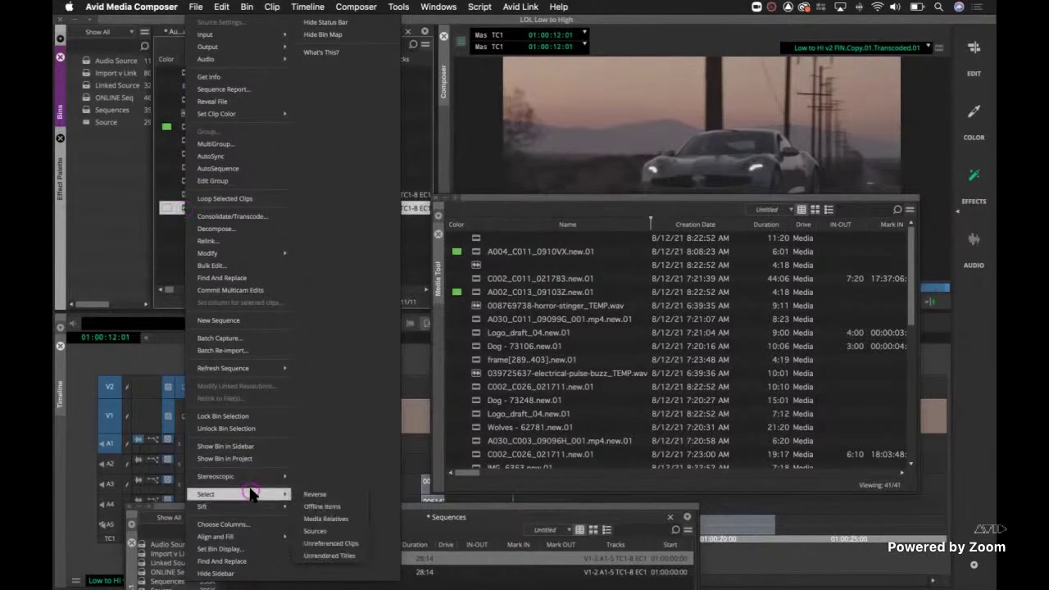
{"action": "left_click", "coordinate": [337, 519]}
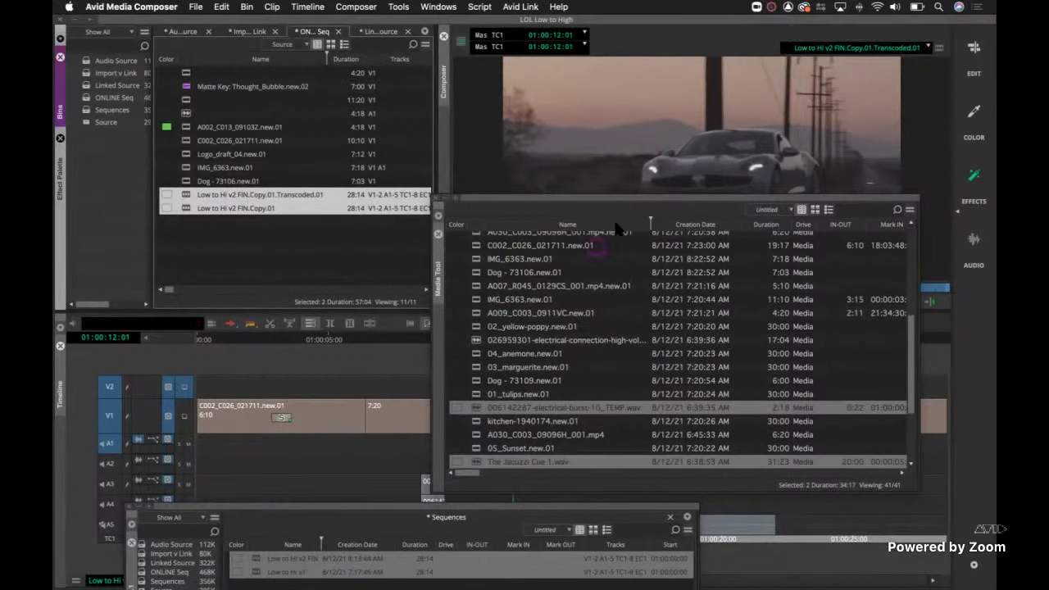
{"action": "left_click", "coordinate": [615, 198]}
- Move the Media Tool to the screen top and enlarge it to show more clips
{"action": "left_click_drag", "start_coordinate": [615, 197], "coordinate": [536, 23]}
{"action": "left_click_drag", "start_coordinate": [855, 307], "coordinate": [906, 522]}
{"action": "left_click", "coordinate": [590, 380]}
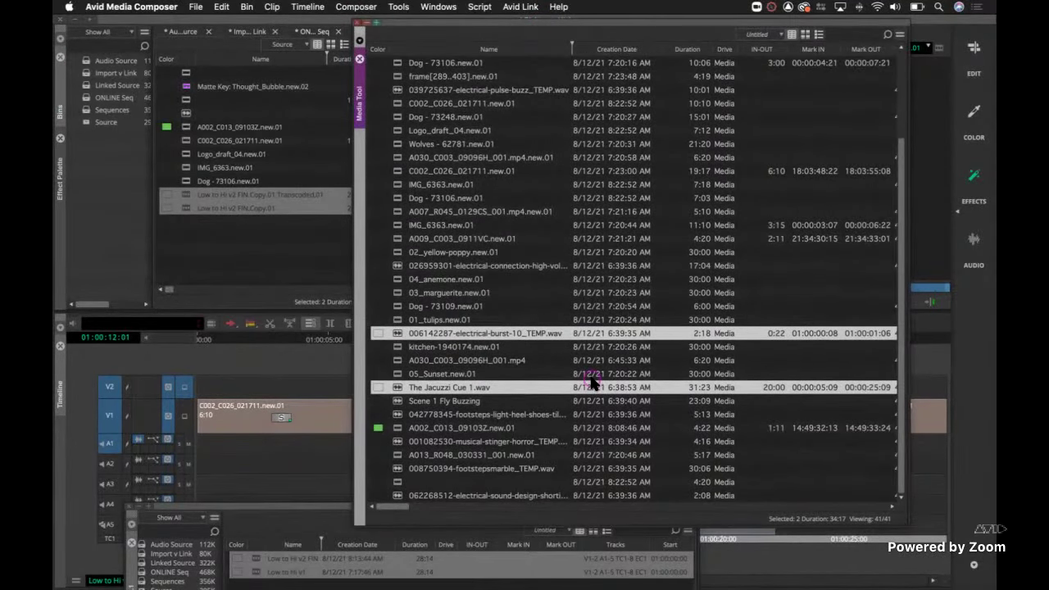
{"action": "scroll", "coordinate": [496, 338], "scroll_direction": "up", "scroll_amount": 4}
{"action": "scroll", "coordinate": [496, 338], "scroll_direction": "down", "scroll_amount": 4}
{"action": "left_click", "coordinate": [256, 241]}
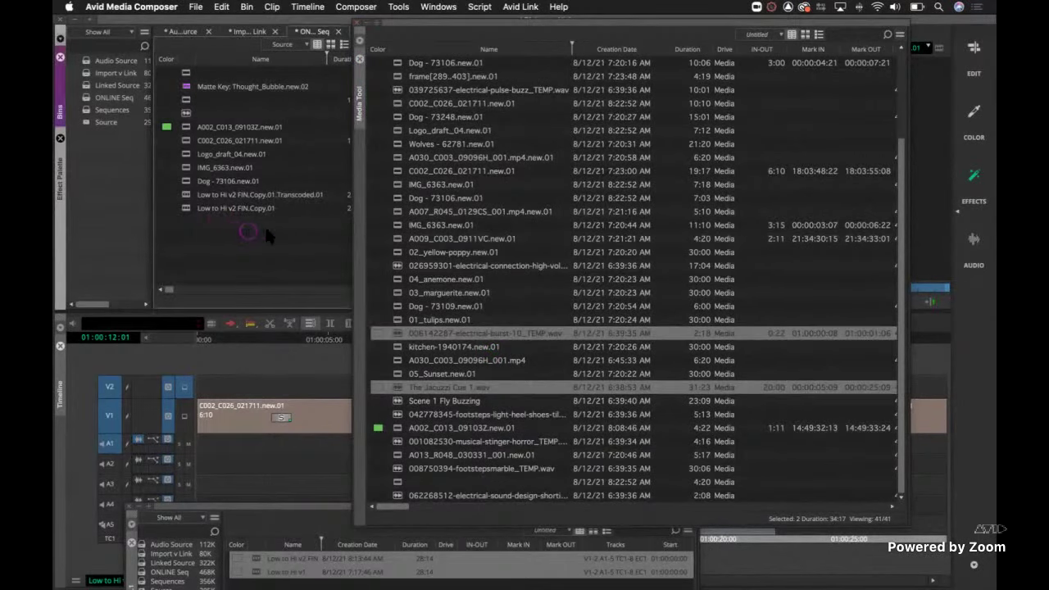
{"action": "left_click", "coordinate": [239, 281]}
- Select the source clips used by the Transcoded sequence via Select > Sources
{"action": "right_click", "coordinate": [182, 195]}
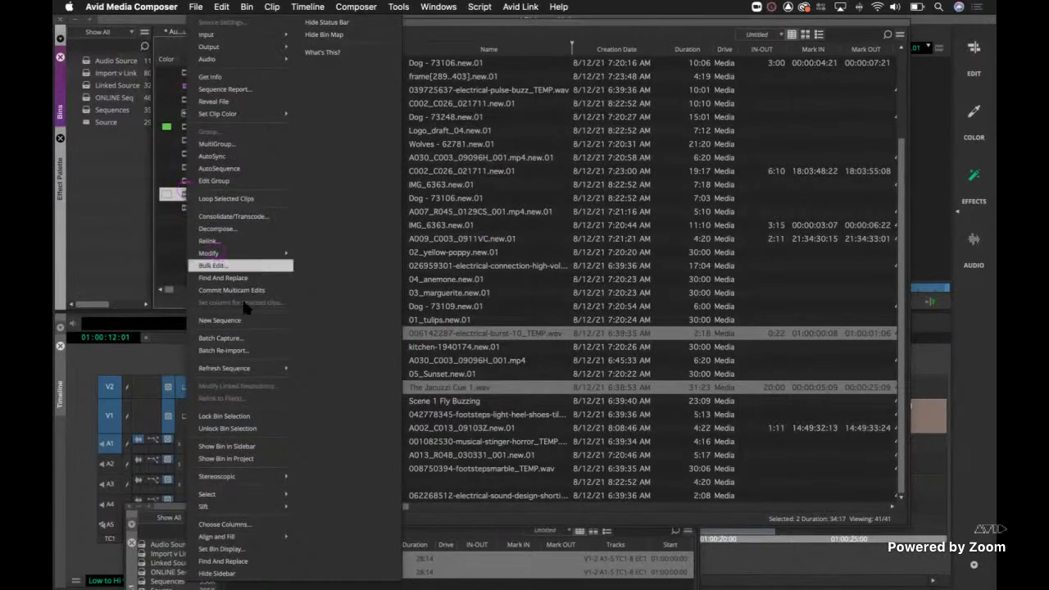
{"action": "mouse_move", "coordinate": [274, 497]}
{"action": "left_click", "coordinate": [337, 496]}
{"action": "left_click", "coordinate": [346, 531]}
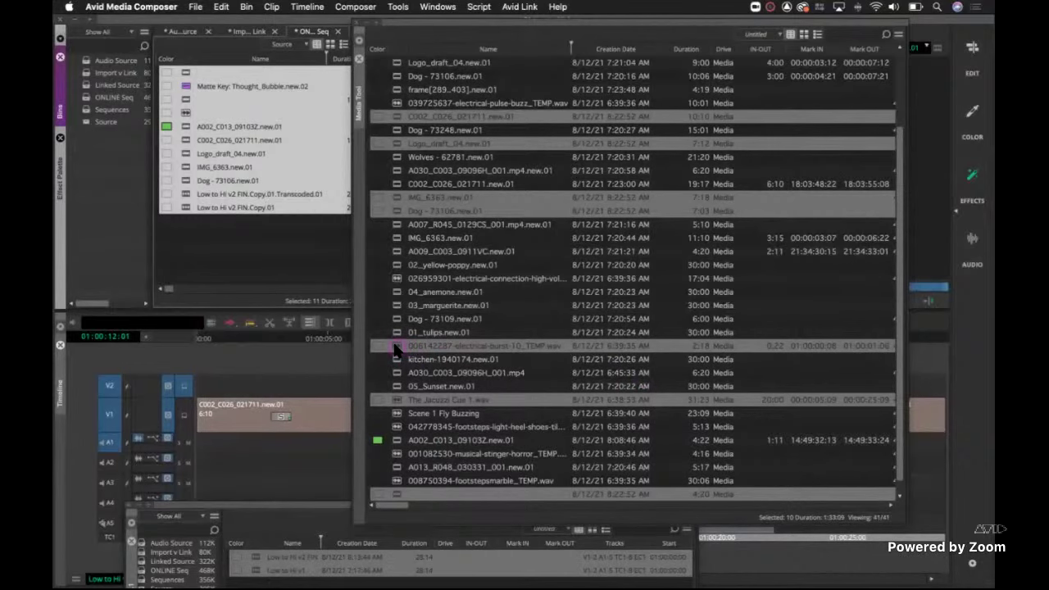
{"action": "key", "text": "Delete"}
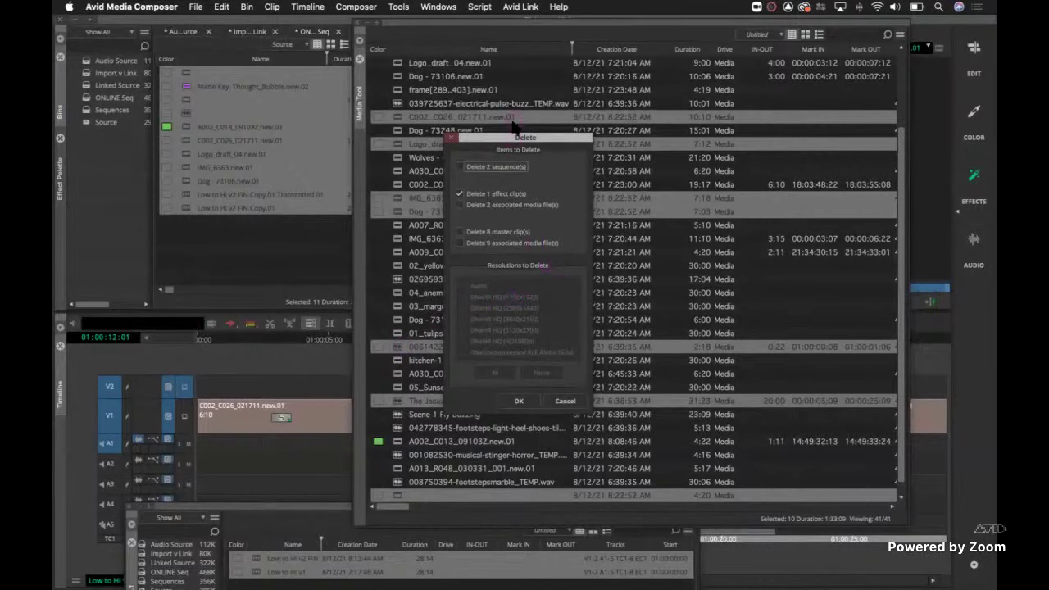
{"action": "left_click", "coordinate": [565, 401]}
{"action": "left_click", "coordinate": [636, 18]}
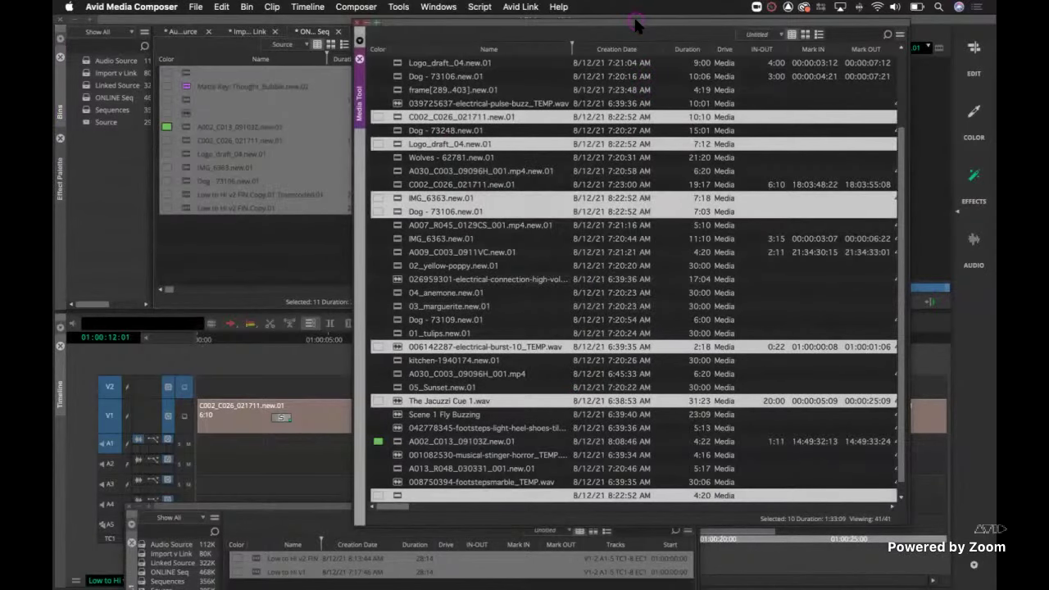
{"action": "key", "text": "Delete"}
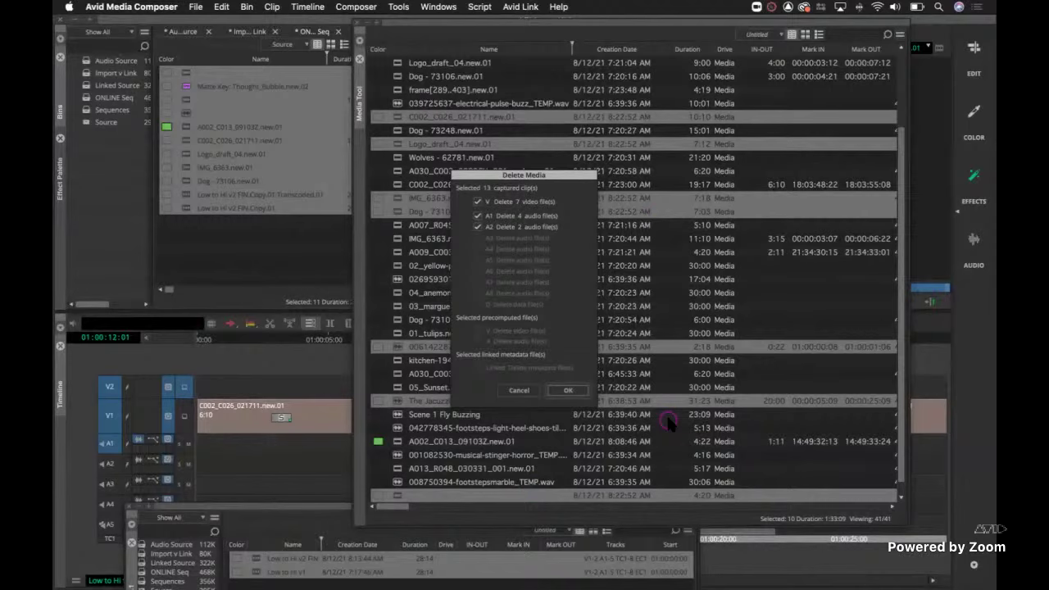
{"action": "left_click", "coordinate": [478, 216]}
{"action": "left_click", "coordinate": [516, 390]}
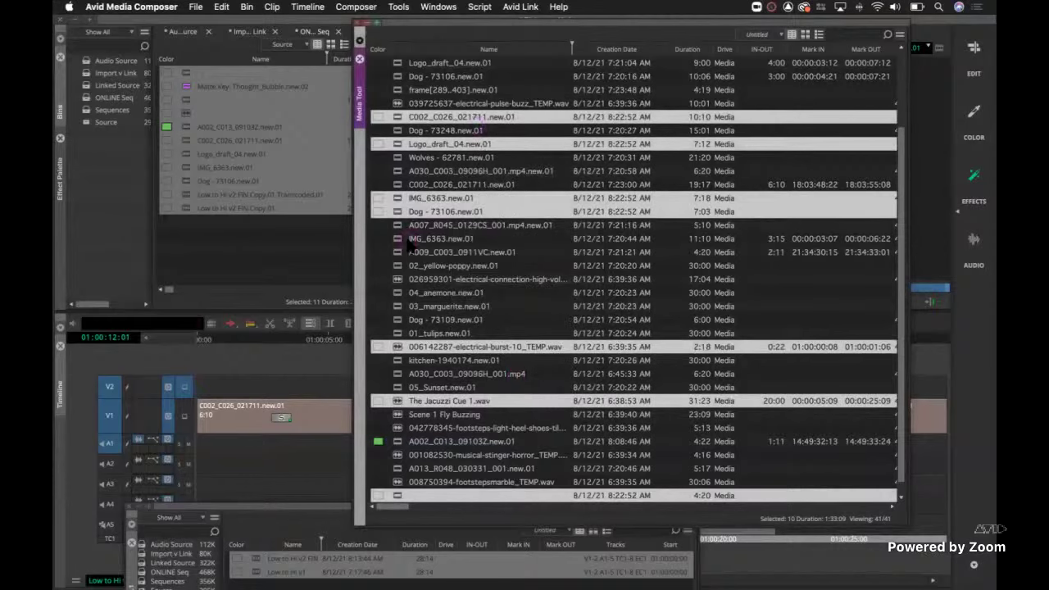
{"action": "left_click", "coordinate": [397, 145]}
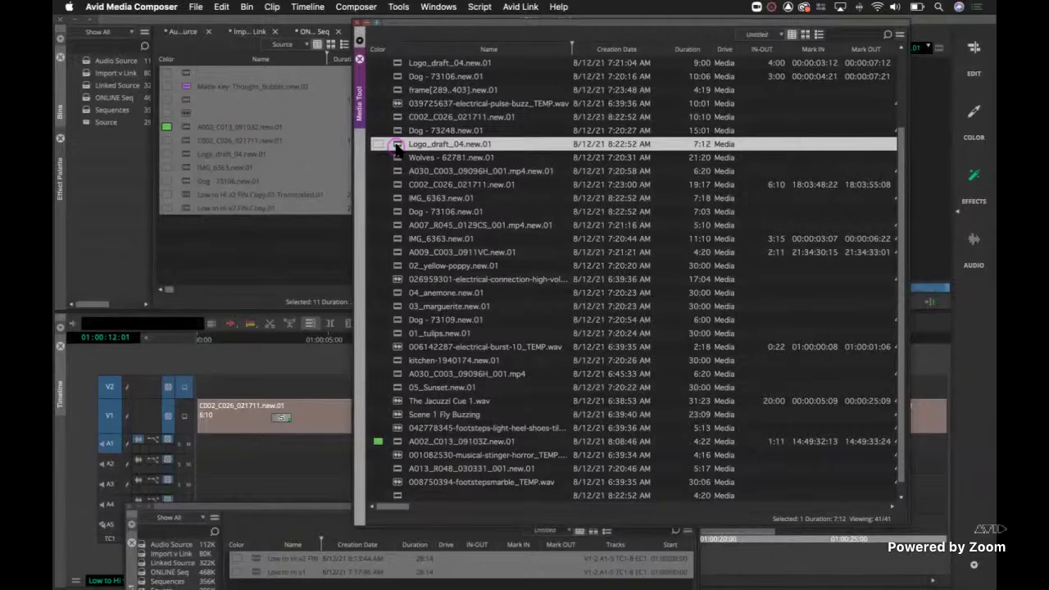
- Close the Media Tool and float the ONLINE Seq bin, widened to show video, raster, format and FPS columns
{"action": "left_click", "coordinate": [358, 24]}
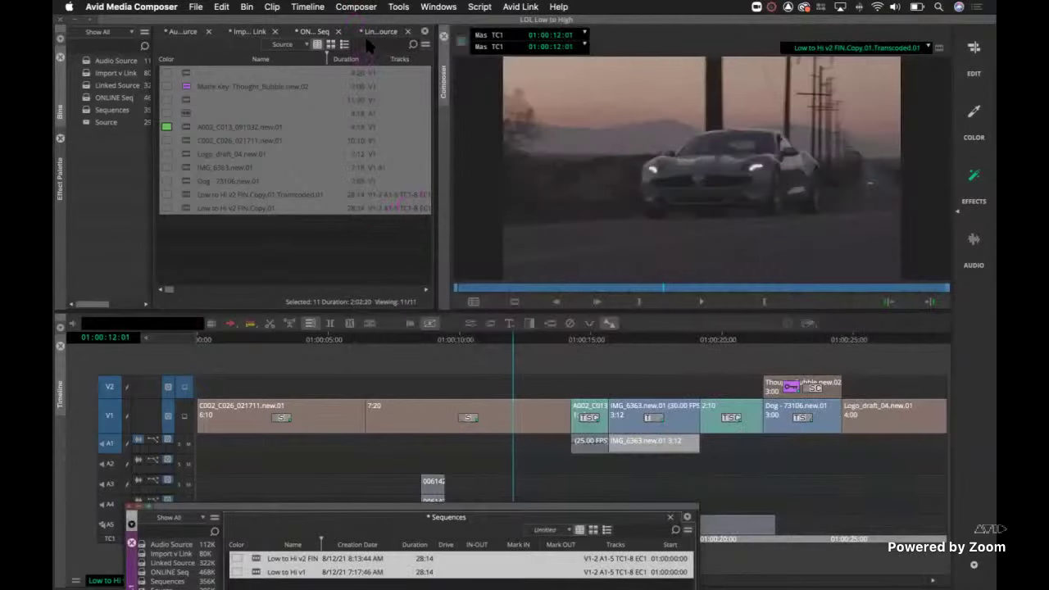
{"action": "left_click", "coordinate": [303, 45]}
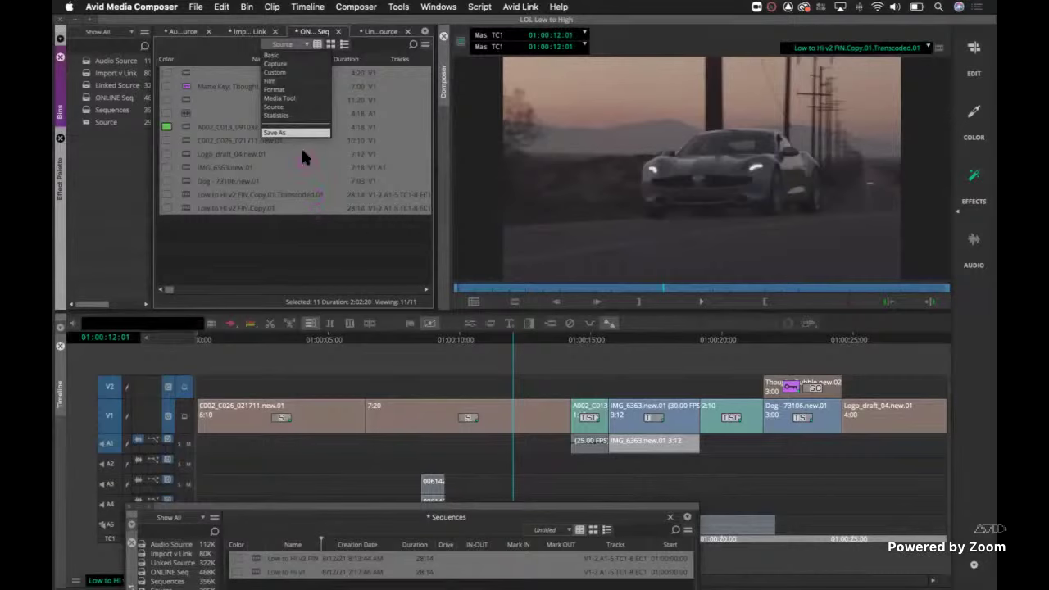
{"action": "left_click", "coordinate": [275, 107]}
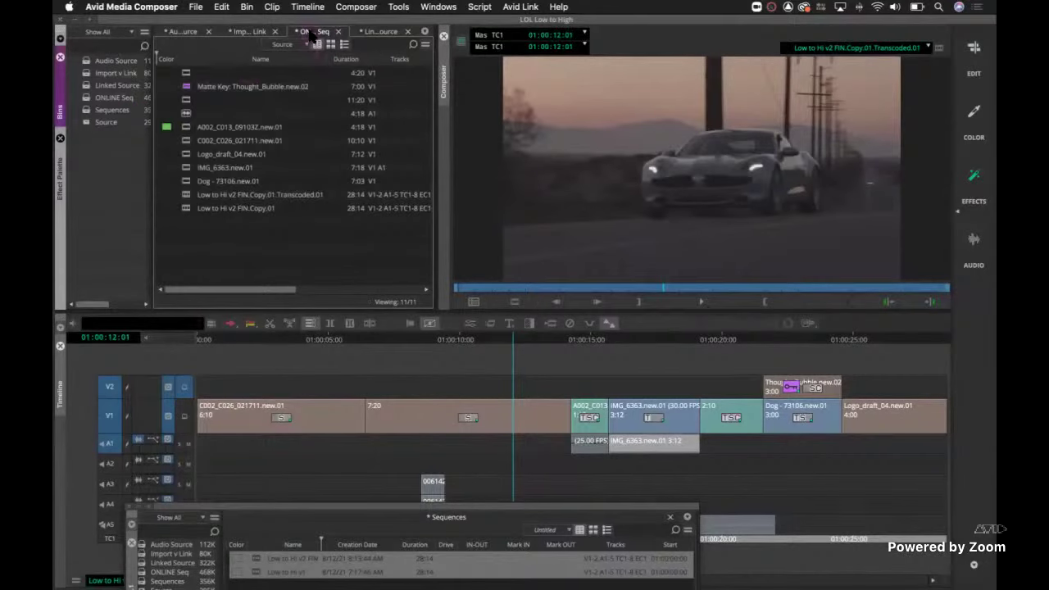
{"action": "left_click_drag", "start_coordinate": [311, 45], "coordinate": [485, 89]}
{"action": "left_click_drag", "start_coordinate": [587, 377], "coordinate": [979, 409]}
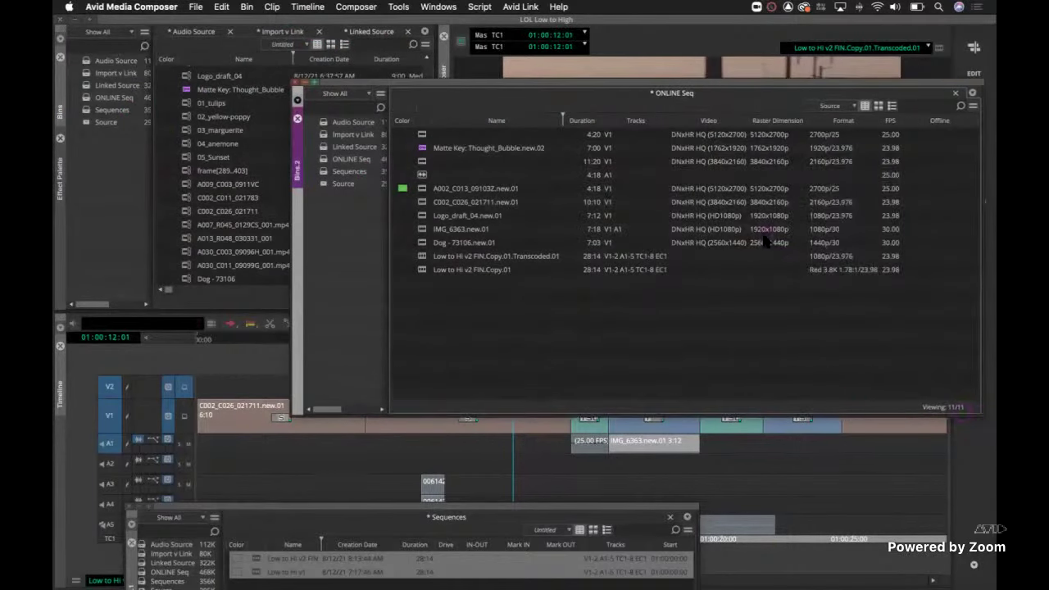
{"action": "left_click", "coordinate": [576, 123]}
- Open the Source Browser on the SanFran .mov files, moved up and set to Link instead of Import
{"action": "left_click", "coordinate": [196, 7]}
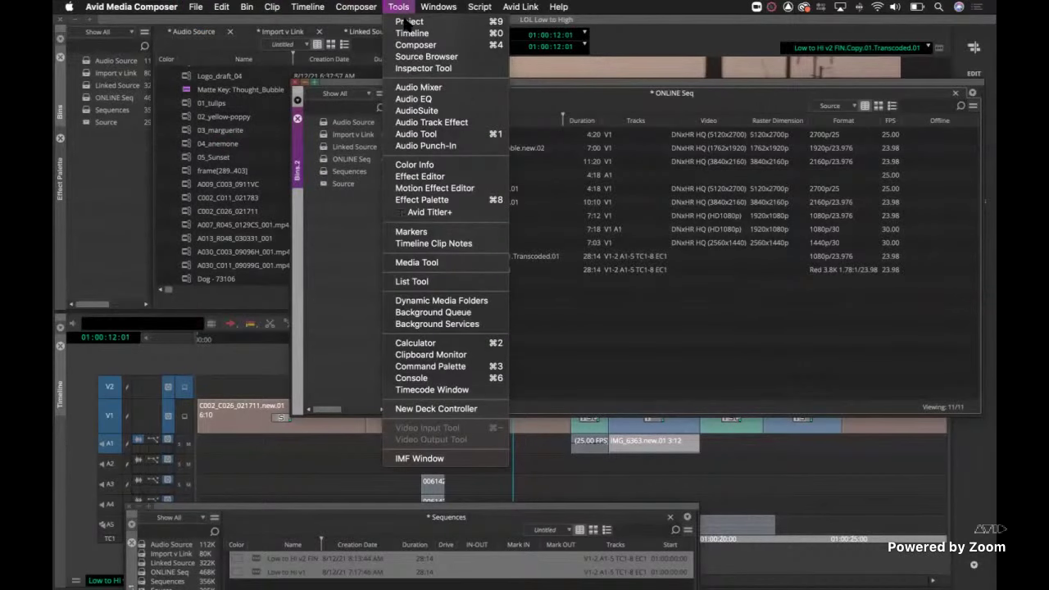
{"action": "left_click", "coordinate": [426, 57]}
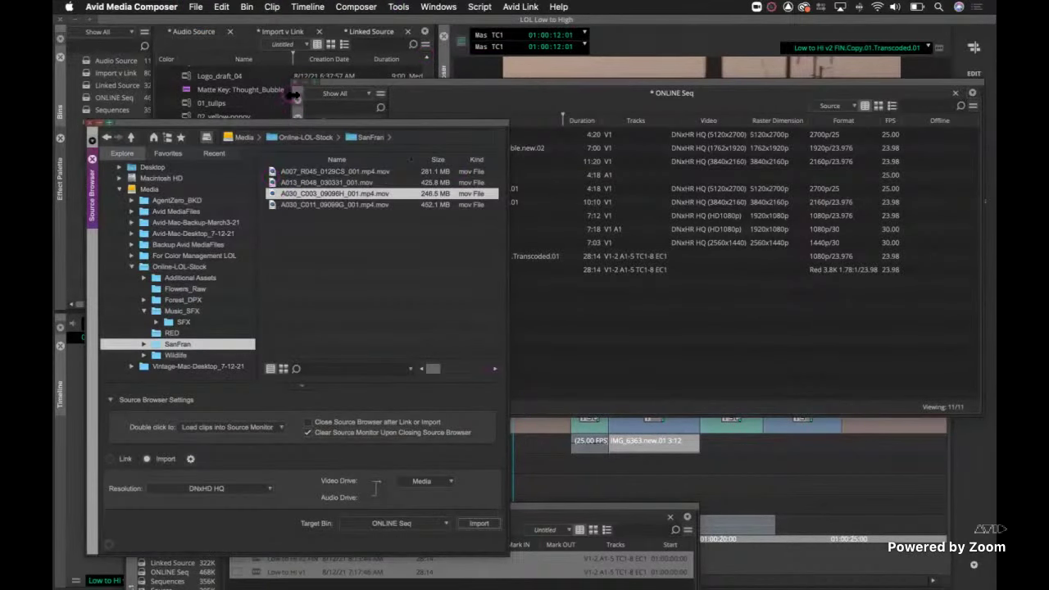
{"action": "left_click_drag", "start_coordinate": [292, 123], "coordinate": [521, 18]}
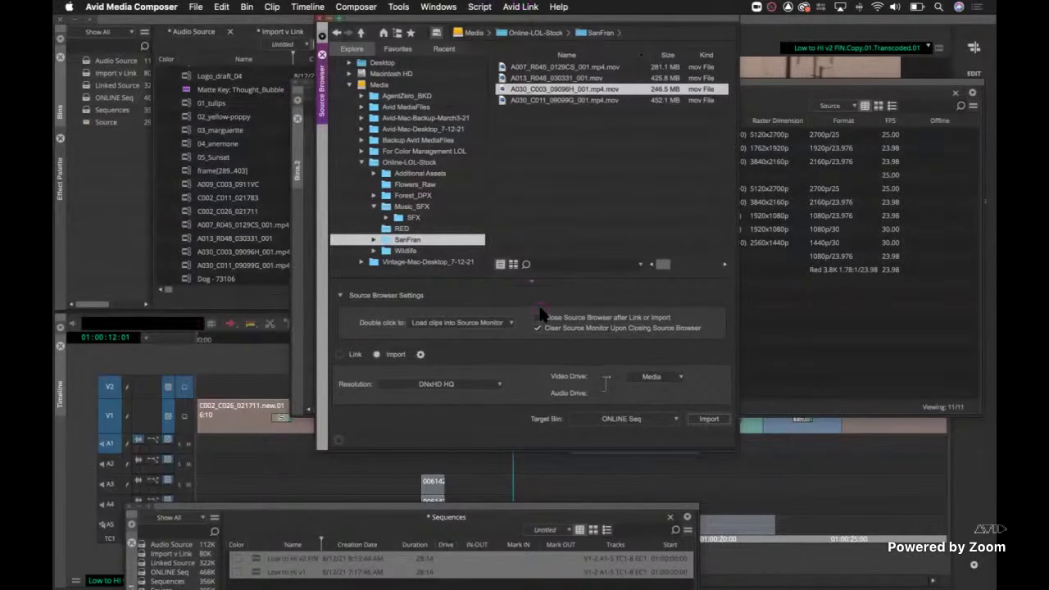
{"action": "left_click", "coordinate": [339, 354]}
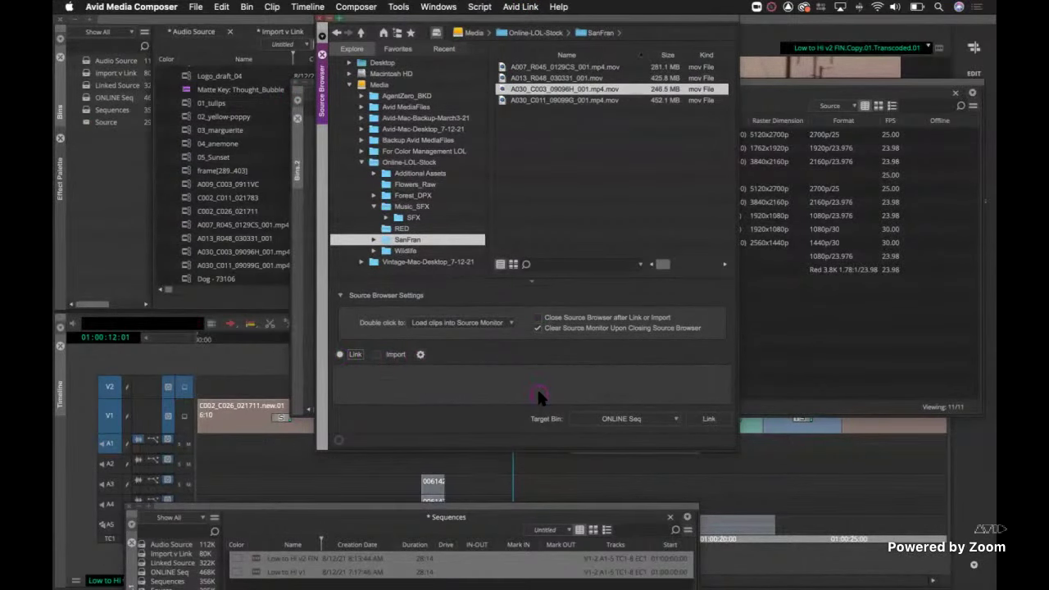
- Open Link Options and try grouping A1–A8 as 7.1 SMPTE DS multichannel audio, then cancel
{"action": "left_click", "coordinate": [421, 354]}
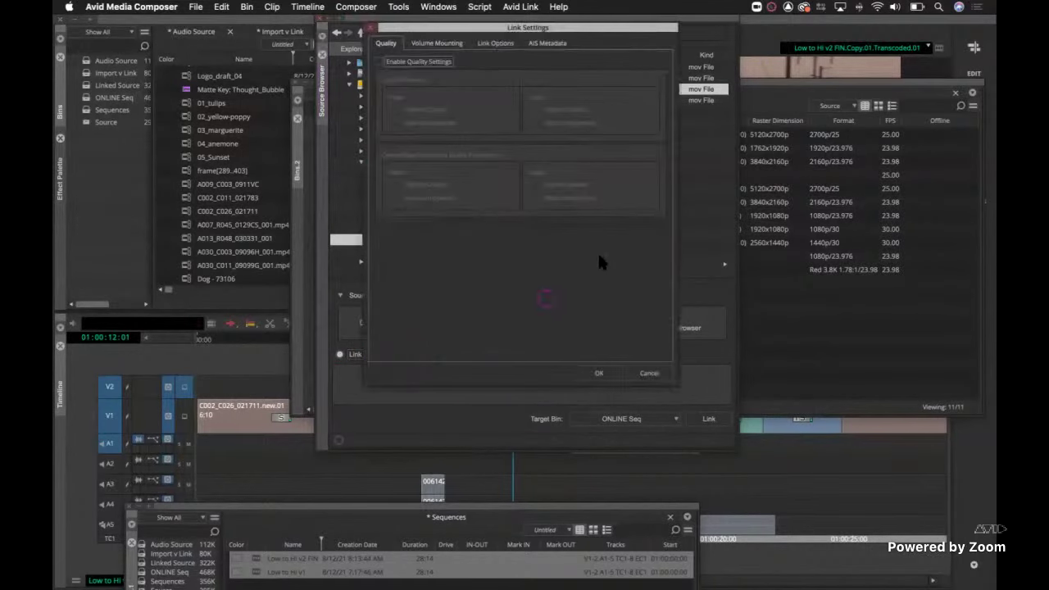
{"action": "left_click", "coordinate": [495, 43]}
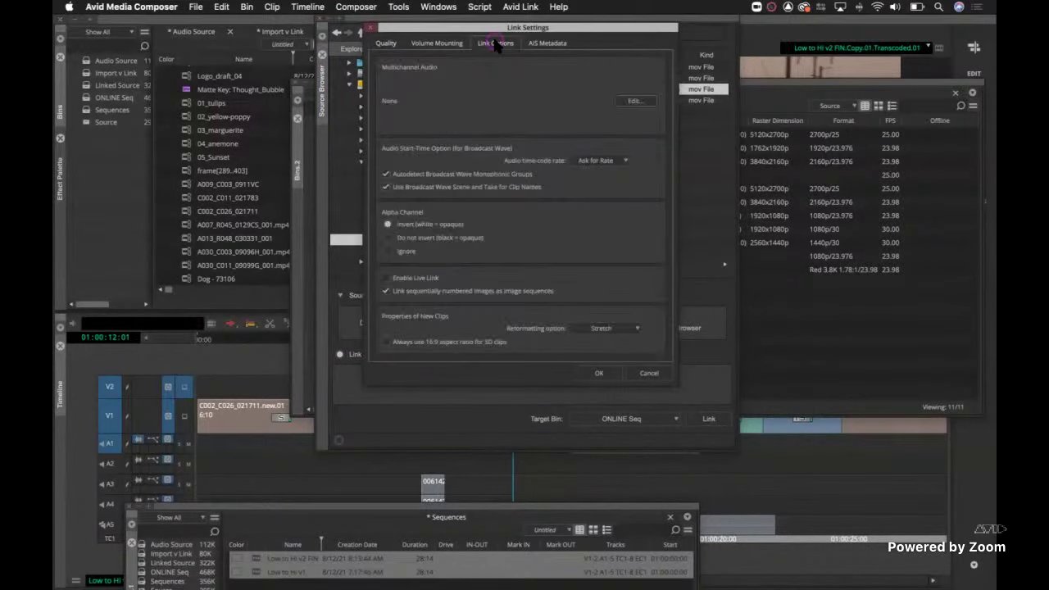
{"action": "left_click", "coordinate": [631, 100]}
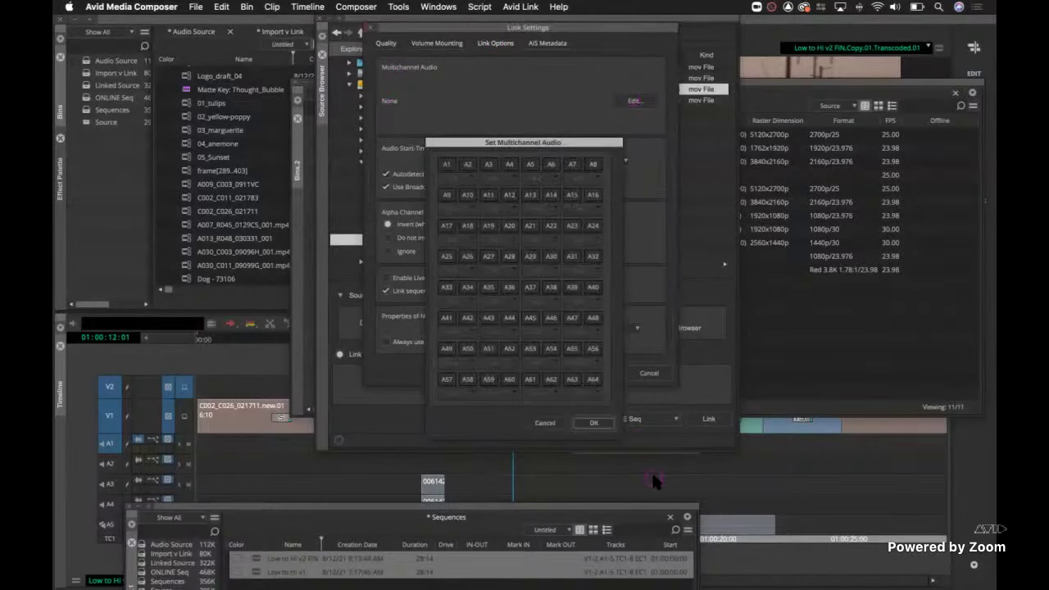
{"action": "left_click", "coordinate": [464, 178]}
{"action": "left_click", "coordinate": [473, 180]}
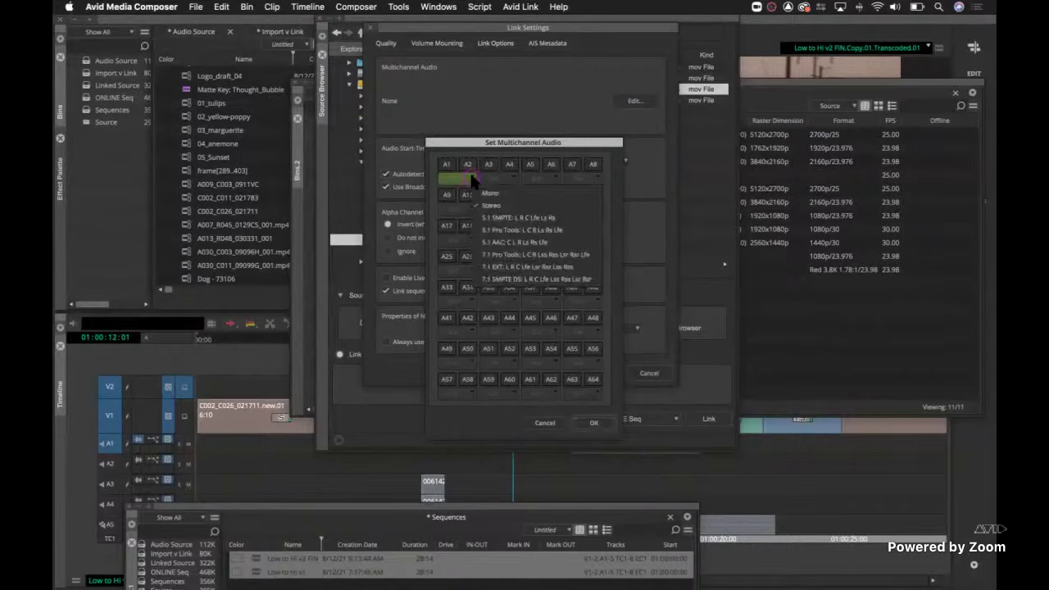
{"action": "left_click", "coordinate": [509, 279]}
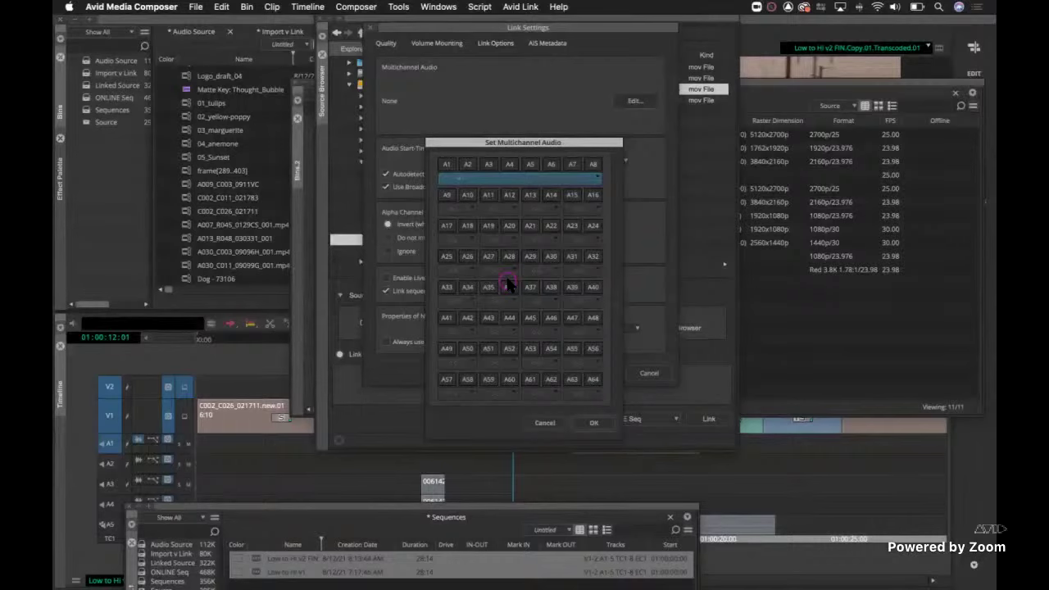
{"action": "left_click", "coordinate": [545, 424]}
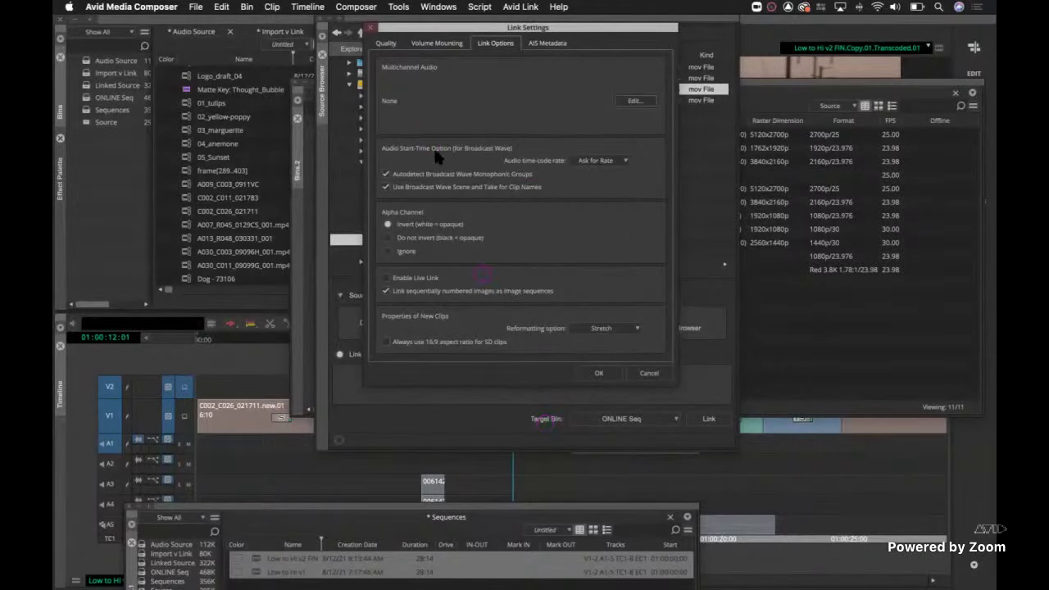
- Close Link Settings and the Source Browser, then move the ONLINE Seq bin up and left
{"action": "left_click", "coordinate": [370, 29]}
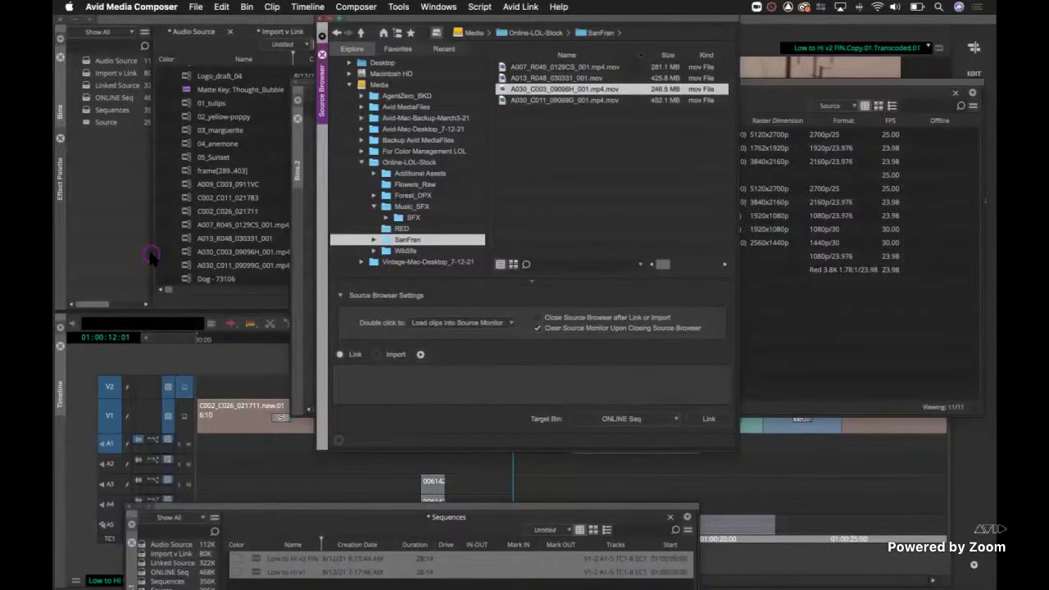
{"action": "left_click", "coordinate": [321, 32]}
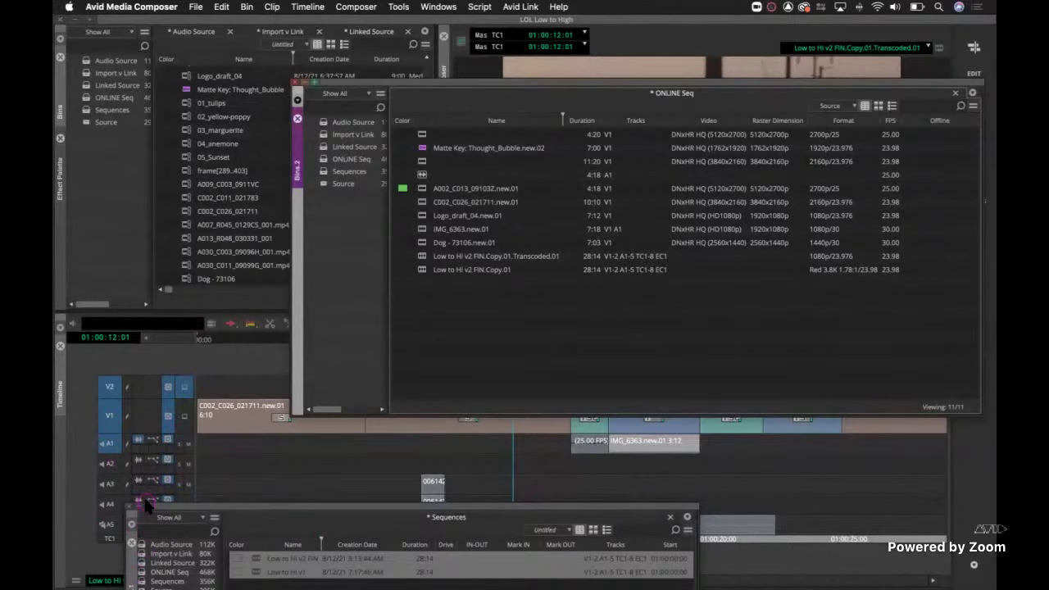
{"action": "left_click_drag", "start_coordinate": [419, 89], "coordinate": [236, 24]}
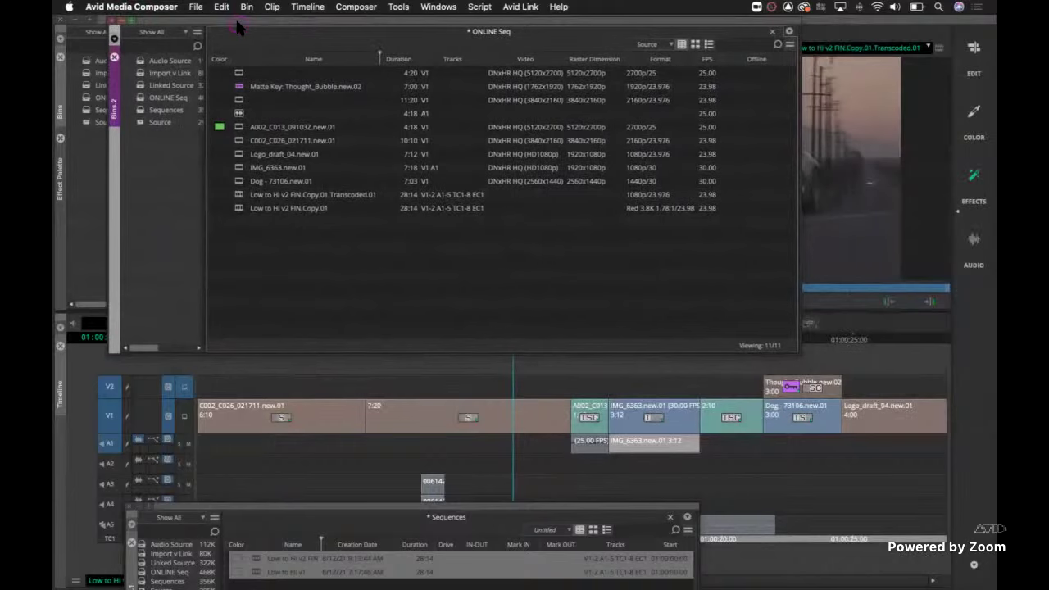